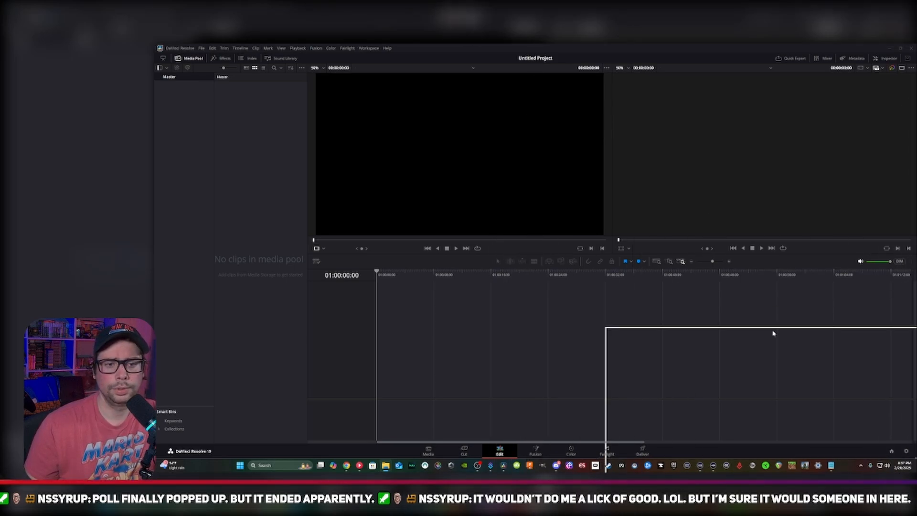
# Reposition the File Explorer window over the editor and open the Portable Drive T7 shortcut in the Content Creation folder
pyautogui.moveTo(869, 404); pyautogui.dragTo(892, 442)
pyautogui.click(705, 256)
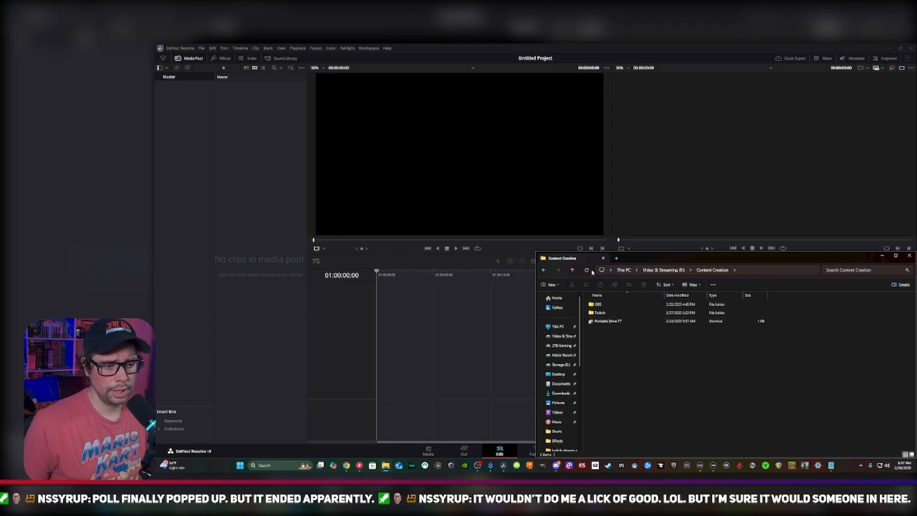
pyautogui.doubleClick(606, 321)
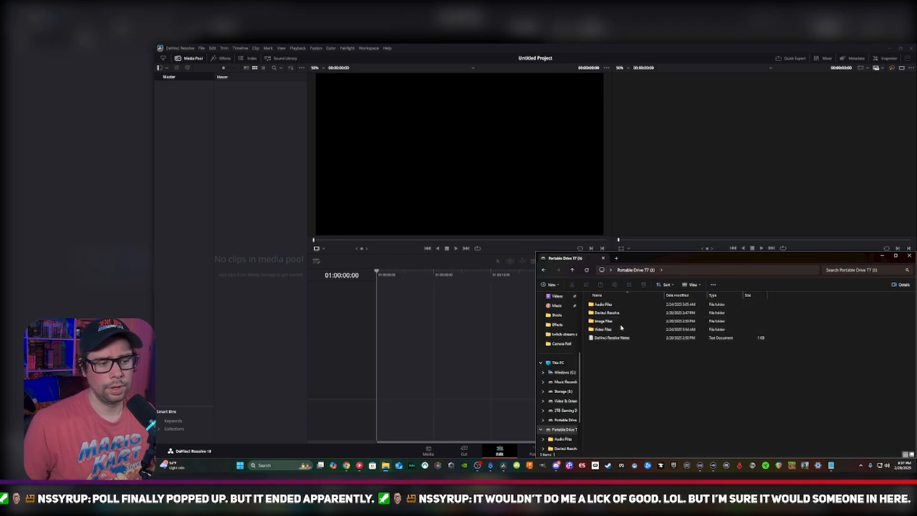
pyautogui.doubleClick(621, 329)
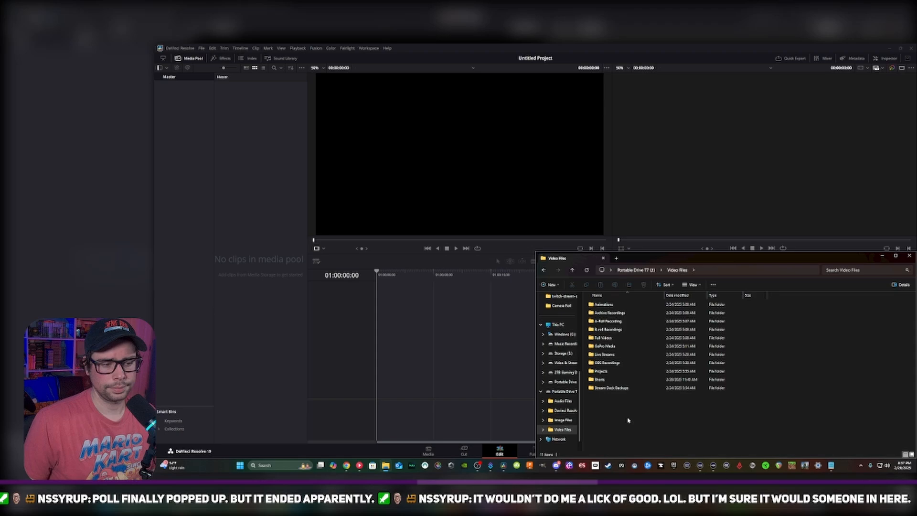
pyautogui.click(573, 270)
pyautogui.doubleClick(602, 323)
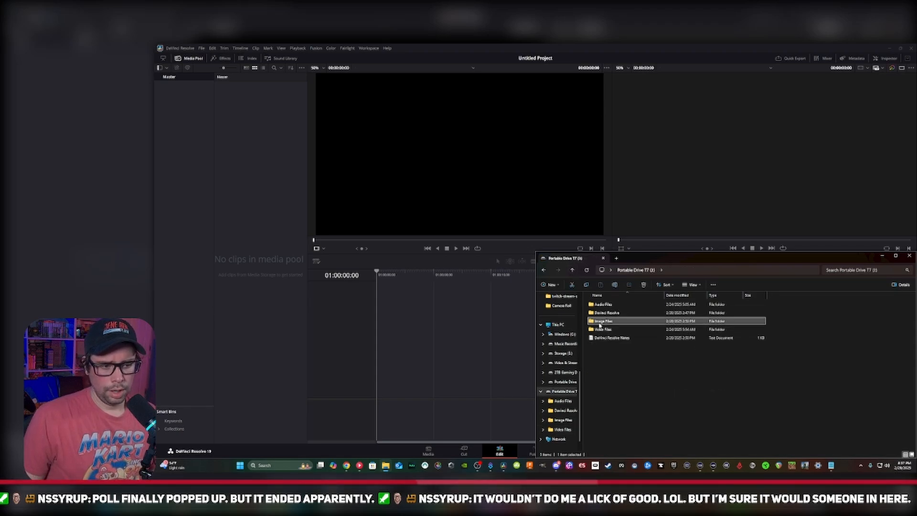
pyautogui.click(573, 270)
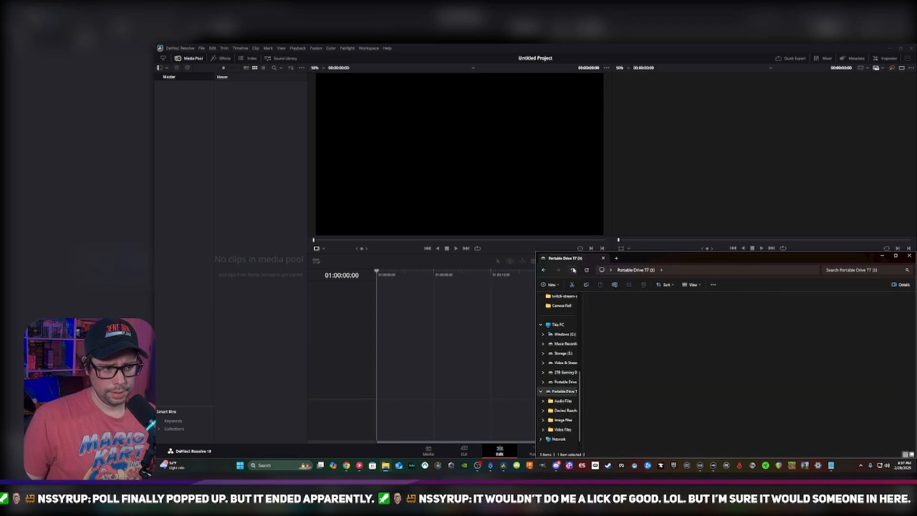
pyautogui.click(573, 270)
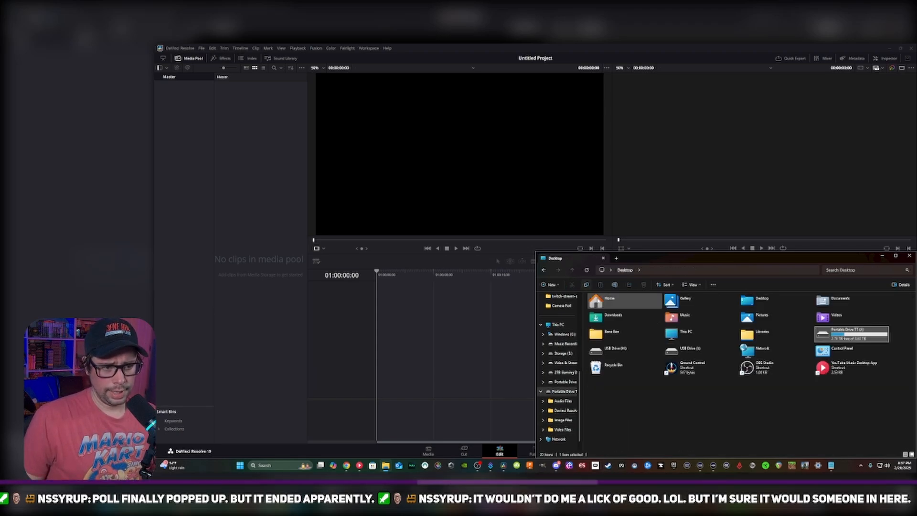
pyautogui.doubleClick(850, 331)
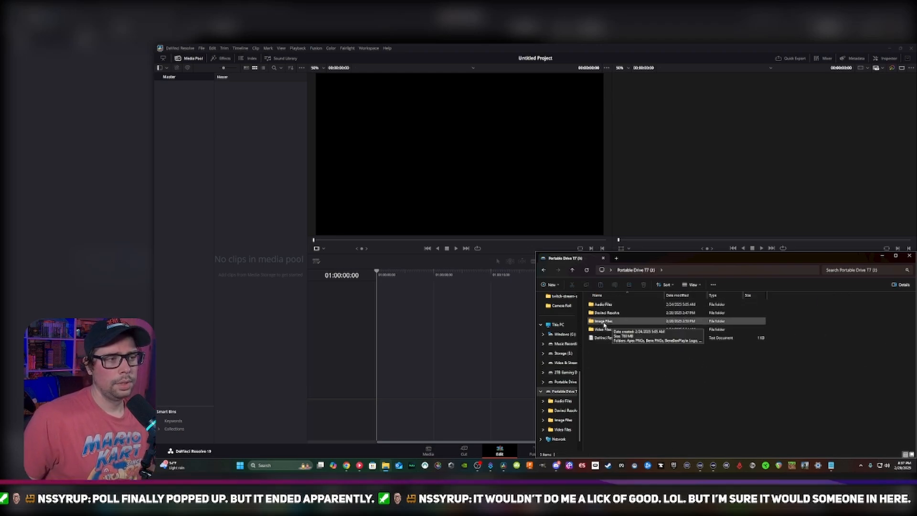
# Open the drive's Audio Files folder, check its Songs subfolder and return to Audio Files
pyautogui.doubleClick(604, 304)
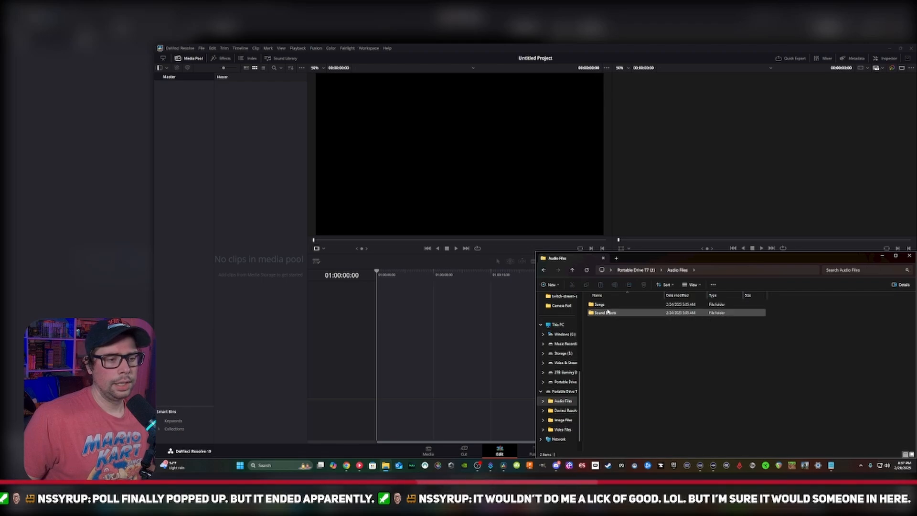
pyautogui.doubleClick(603, 305)
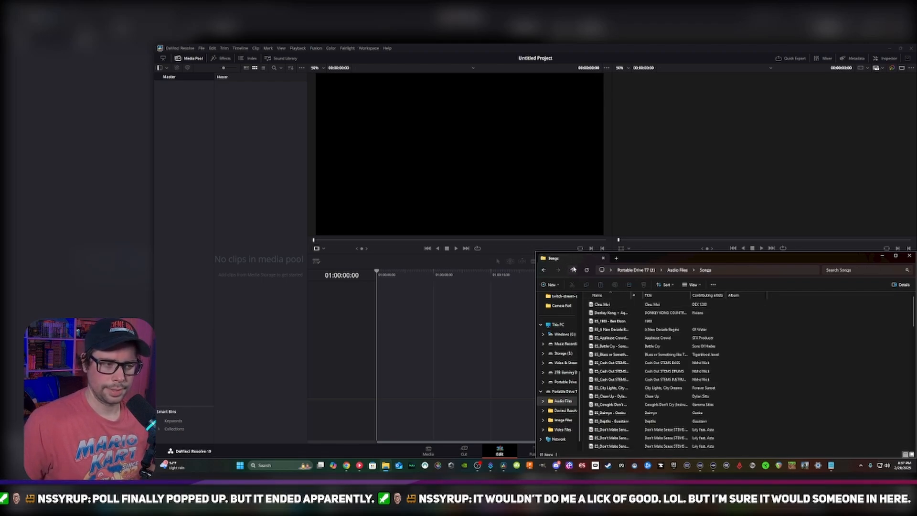
pyautogui.click(573, 269)
# Create a new bin named Sounds in the media pool's Master bin
pyautogui.rightClick(235, 133)
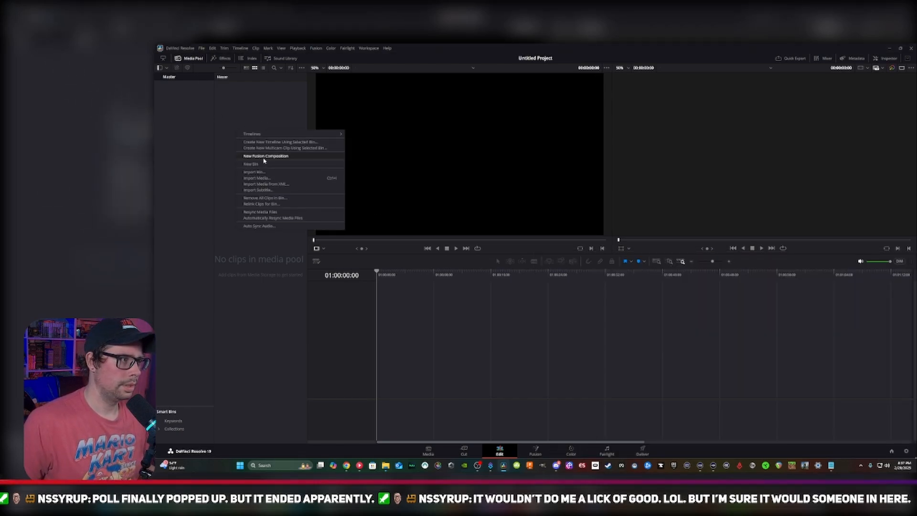
pyautogui.click(266, 165)
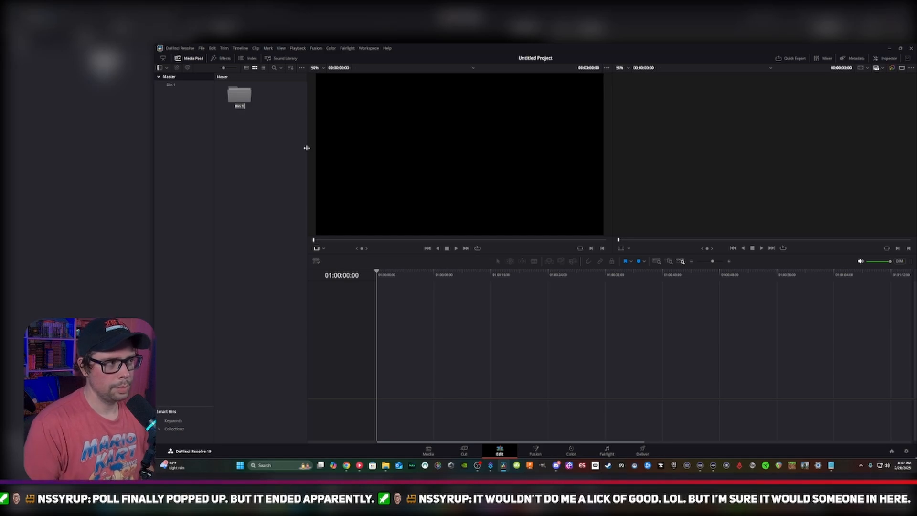
pyautogui.write('Sounds')
pyautogui.press('Return')
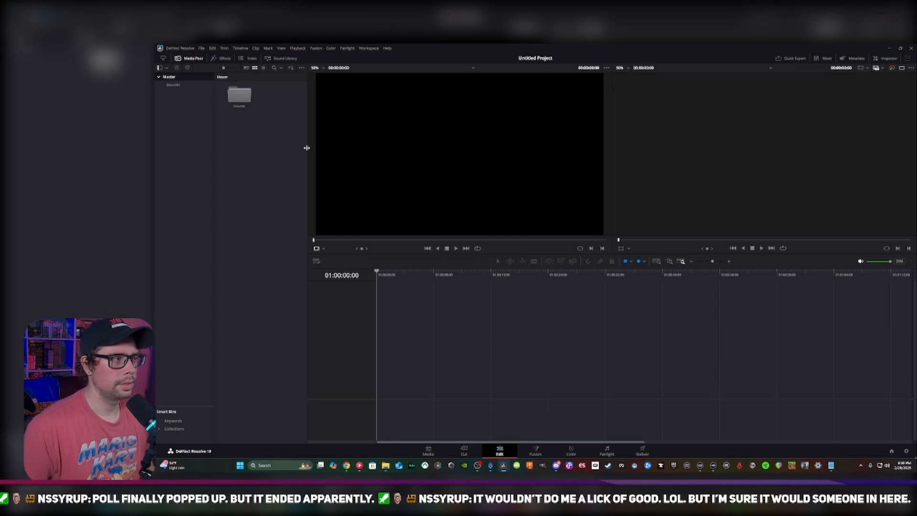
# Create a second bin named Sound FX in the Master bin
pyautogui.rightClick(273, 158)
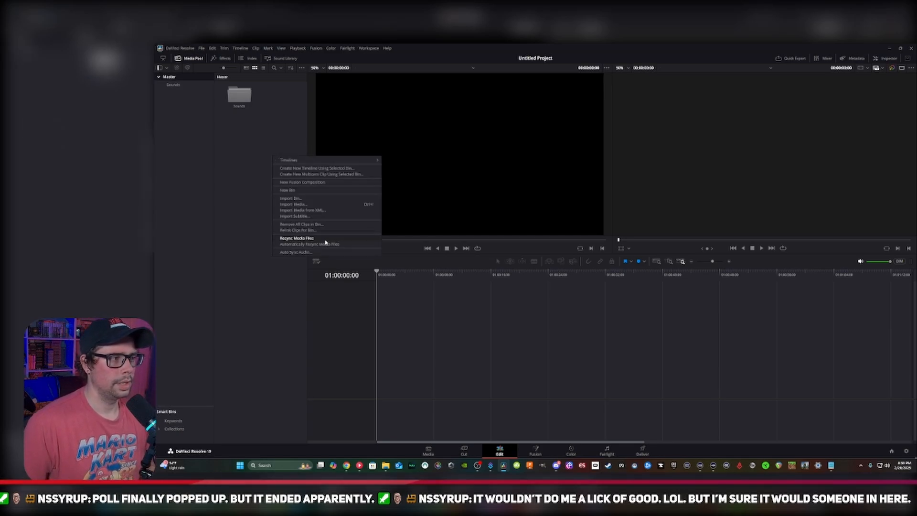
pyautogui.click(321, 191)
pyautogui.write('So')
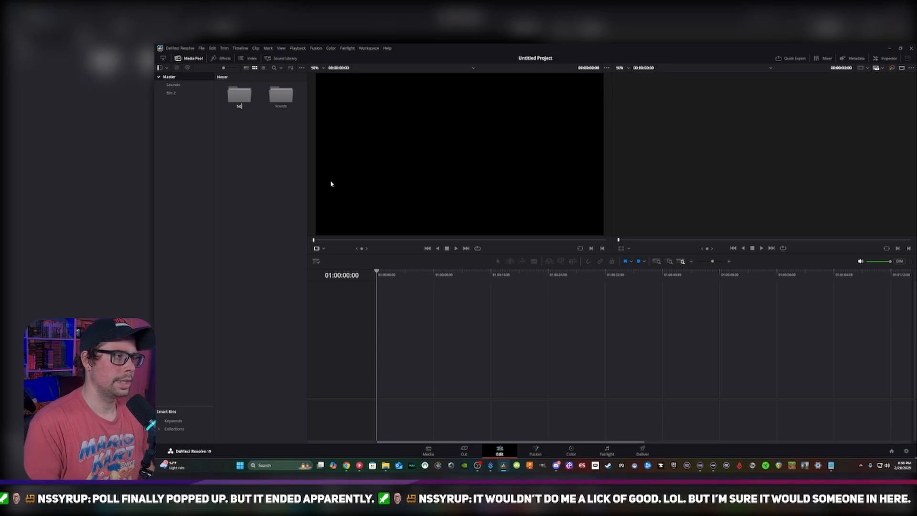
pyautogui.write('und E')
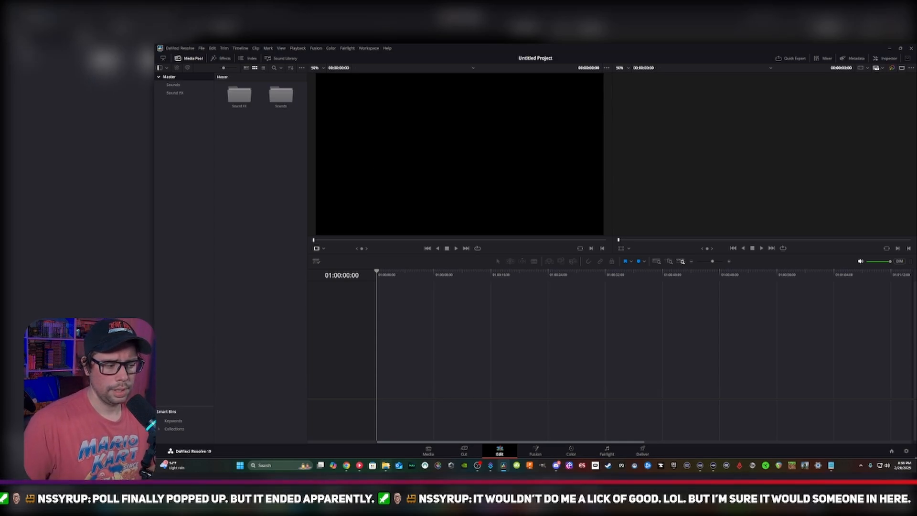
# Import the Songs folder from Audio Files into the Sounds bin, keep the project frame rate and look over the imported clips
pyautogui.click(386, 466)
pyautogui.click(643, 327)
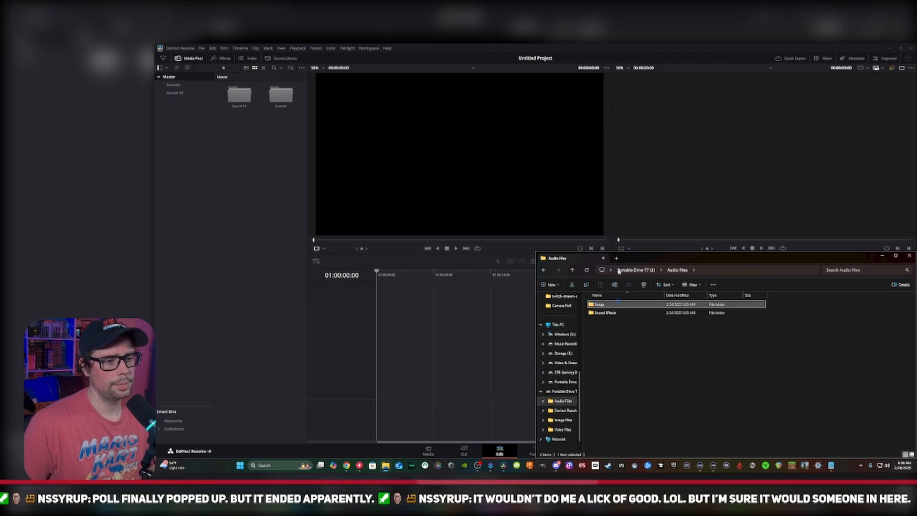
pyautogui.moveTo(598, 304); pyautogui.dragTo(285, 94)
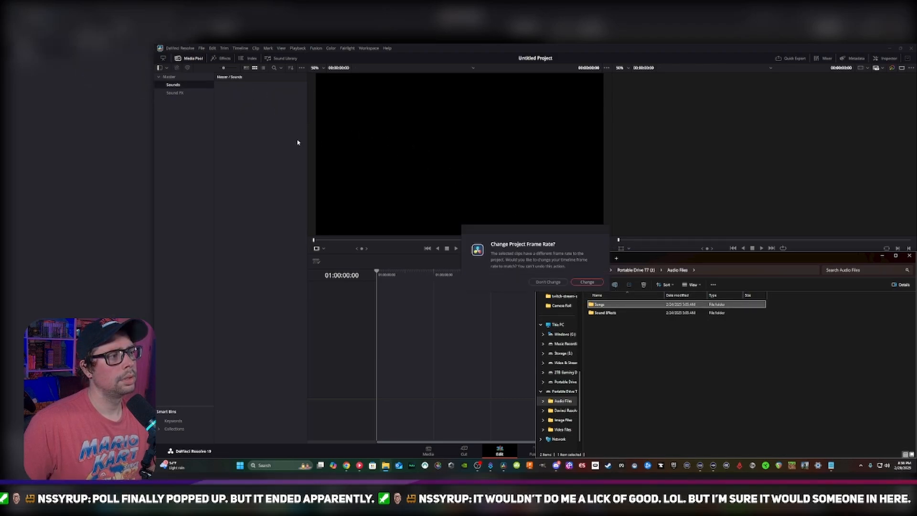
pyautogui.click(549, 282)
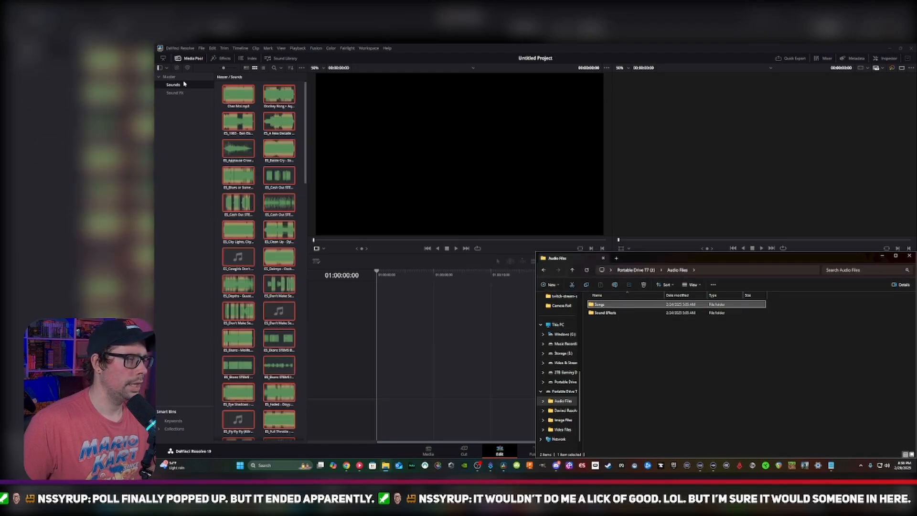
pyautogui.scroll(-10, 271, 346)
pyautogui.click(270, 346)
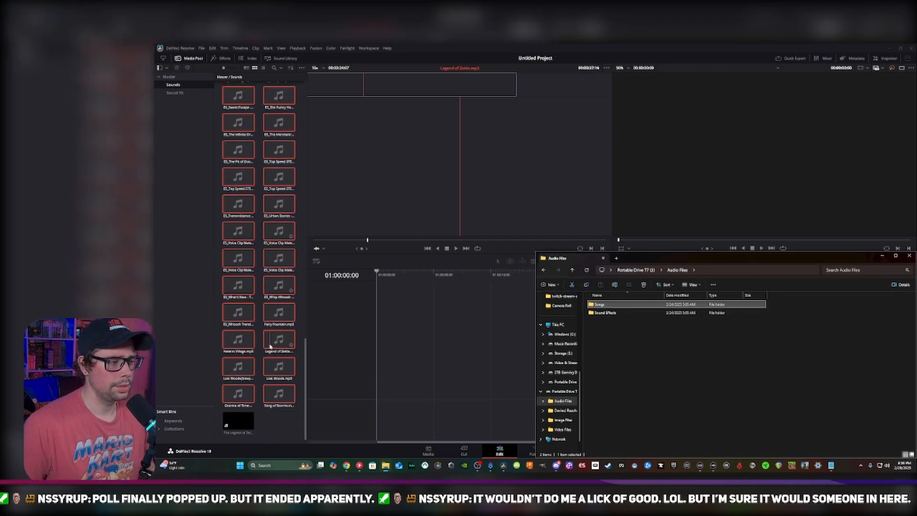
pyautogui.scroll(4, 271, 344)
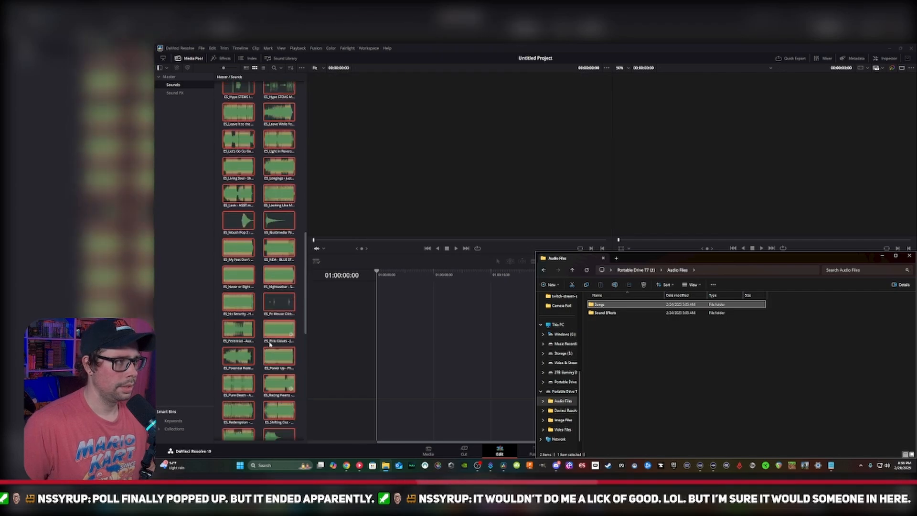
pyautogui.scroll(8, 271, 345)
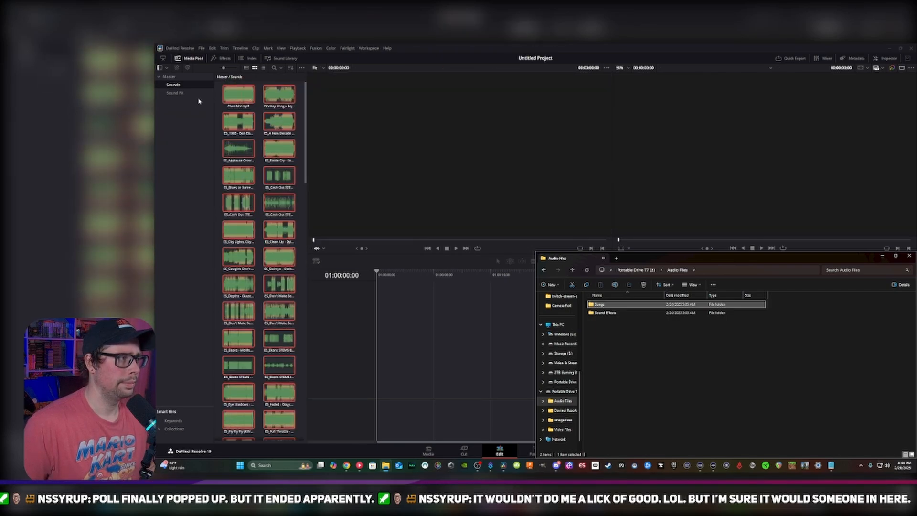
# Import the Sound Effects folder from Audio Files into the Sound FX bin
pyautogui.click(198, 93)
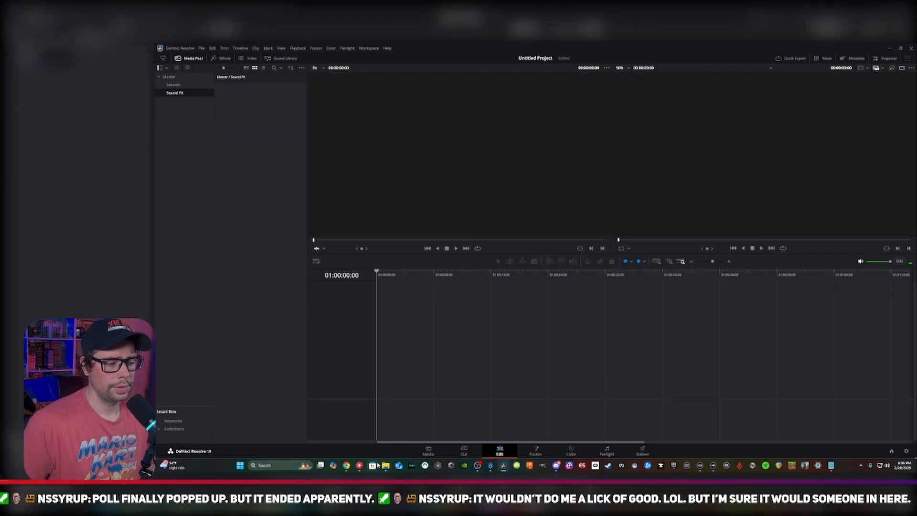
pyautogui.click(385, 465)
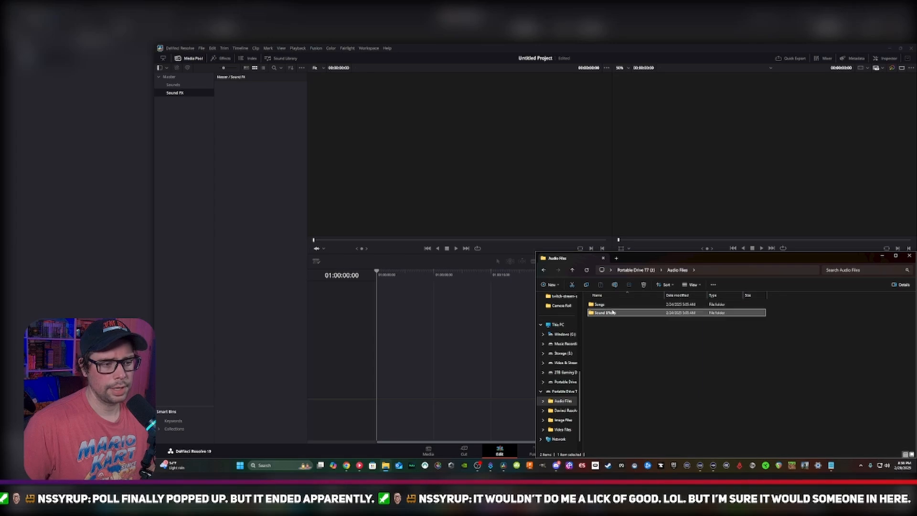
pyautogui.moveTo(612, 313); pyautogui.dragTo(241, 114)
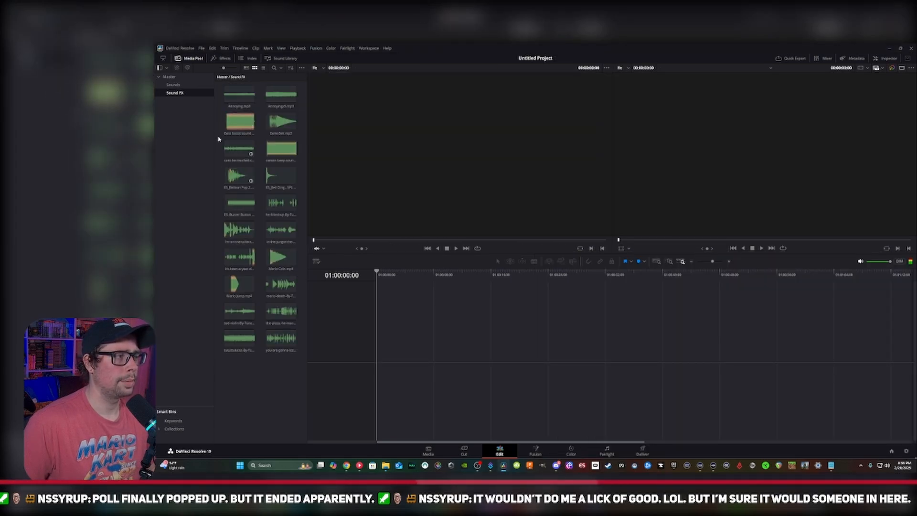
# Return to the Master bin and add a new bin named Timelines
pyautogui.click(174, 85)
pyautogui.click(169, 77)
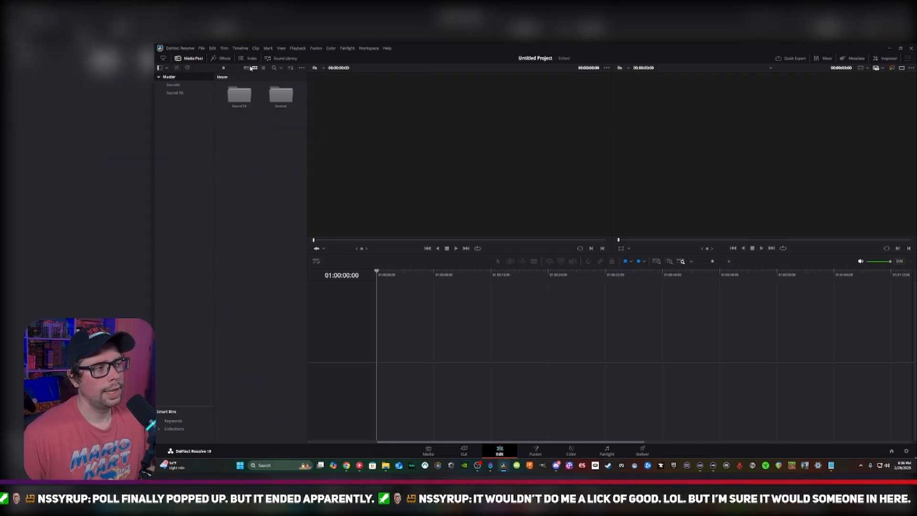
pyautogui.rightClick(179, 101)
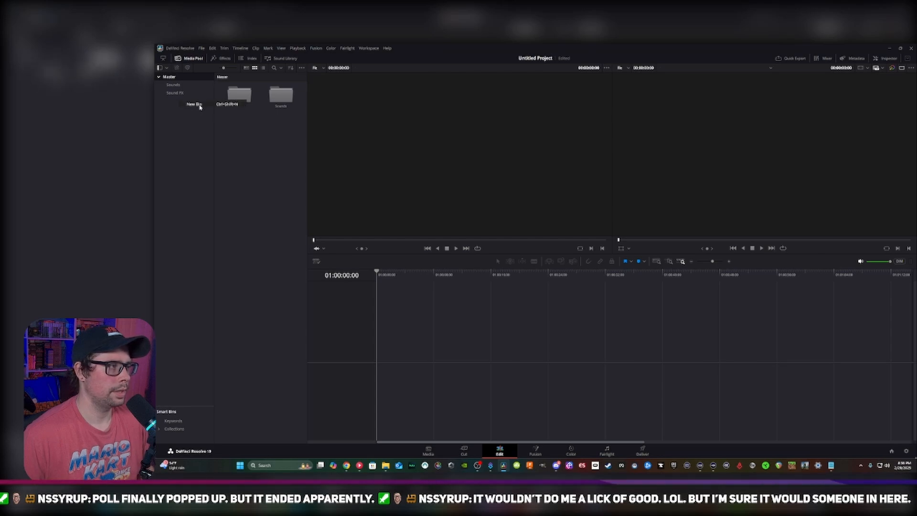
pyautogui.click(201, 104)
pyautogui.write('Time')
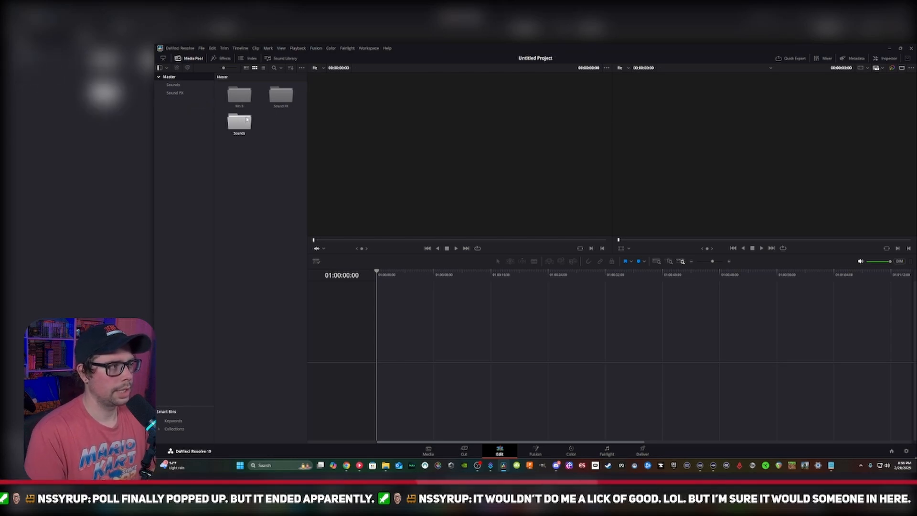
pyautogui.write('lines')
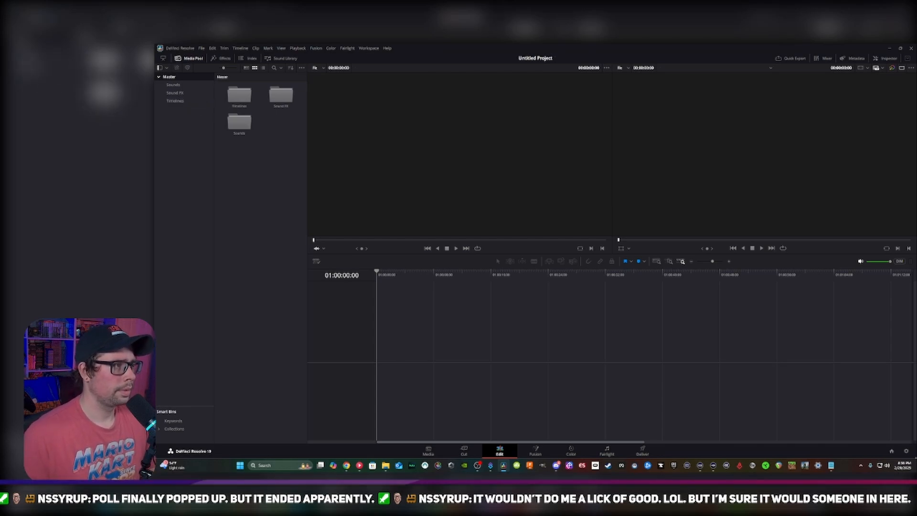
# Start a new timeline inside the Timelines bin and name it Landscape
pyautogui.doubleClick(241, 97)
pyautogui.rightClick(241, 118)
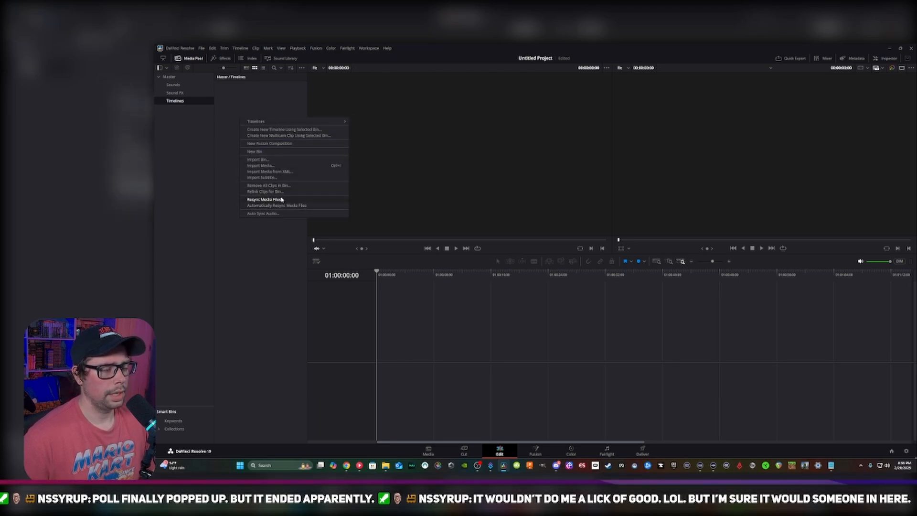
pyautogui.moveTo(286, 122)
pyautogui.click(385, 122)
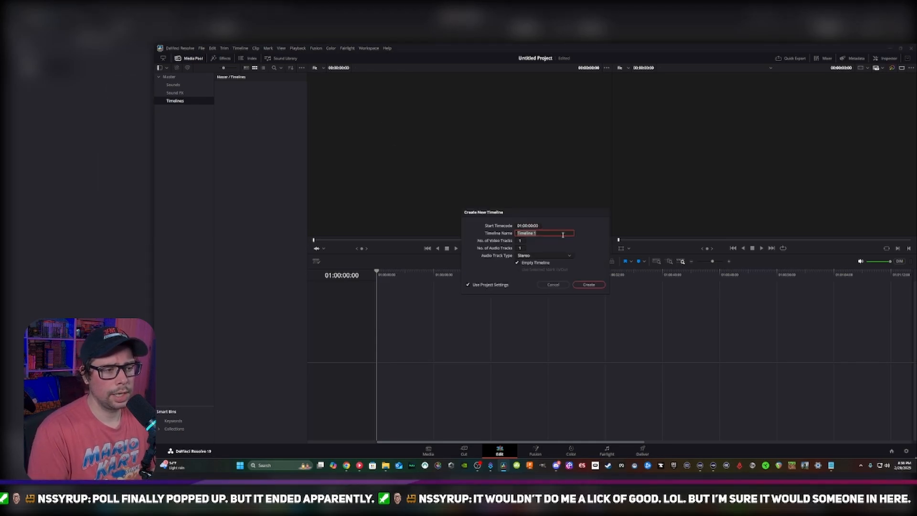
pyautogui.write('Landsc')
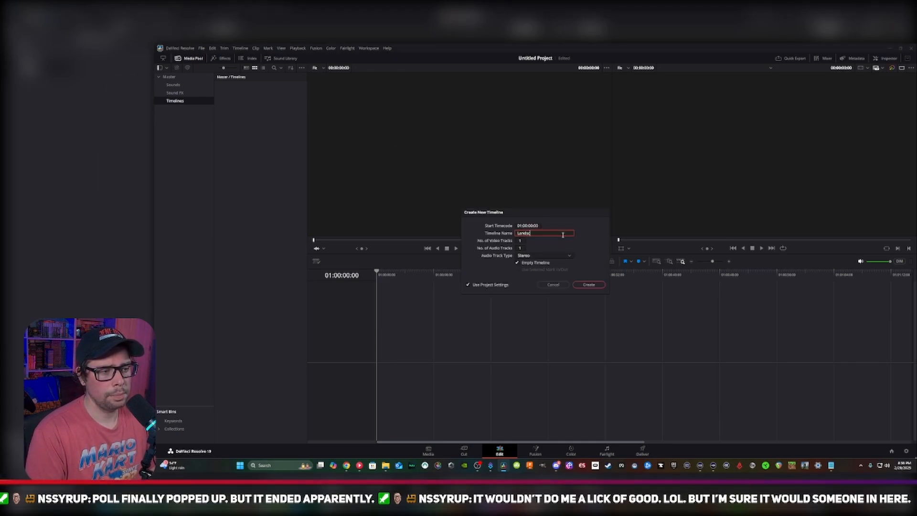
pyautogui.write('ape')
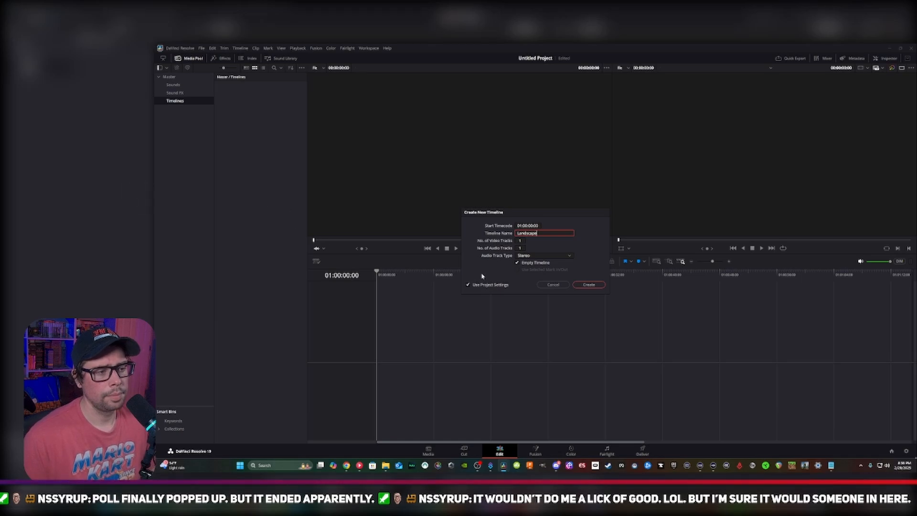
# Override the project settings for the Landscape timeline, set its frame rate to 60 frames per second and create it
pyautogui.click(484, 285)
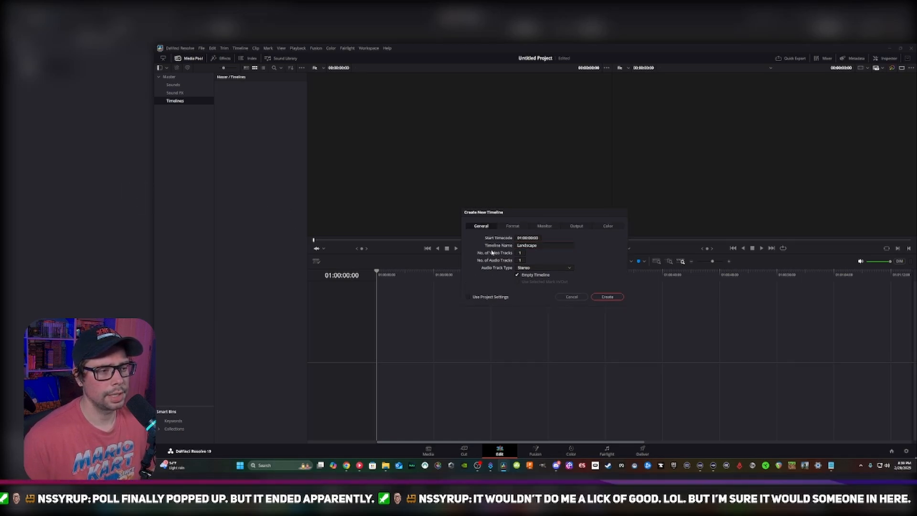
pyautogui.click(514, 226)
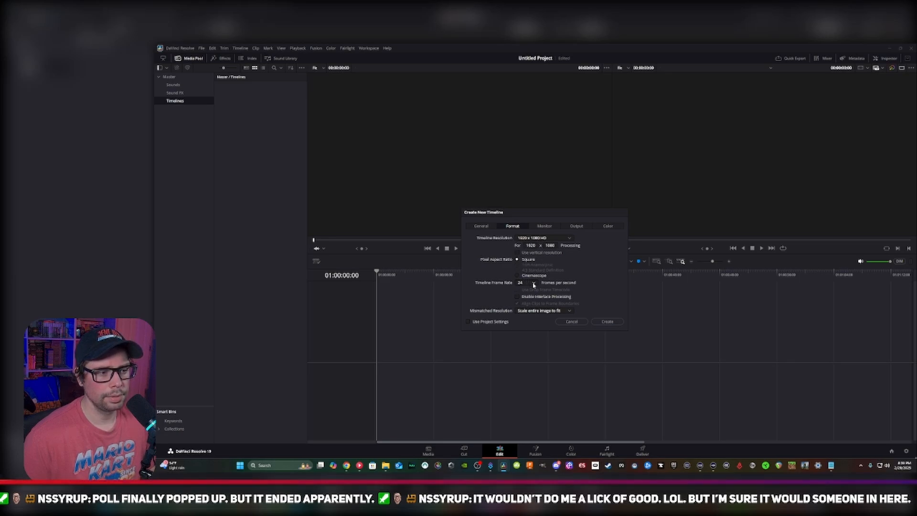
pyautogui.click(534, 284)
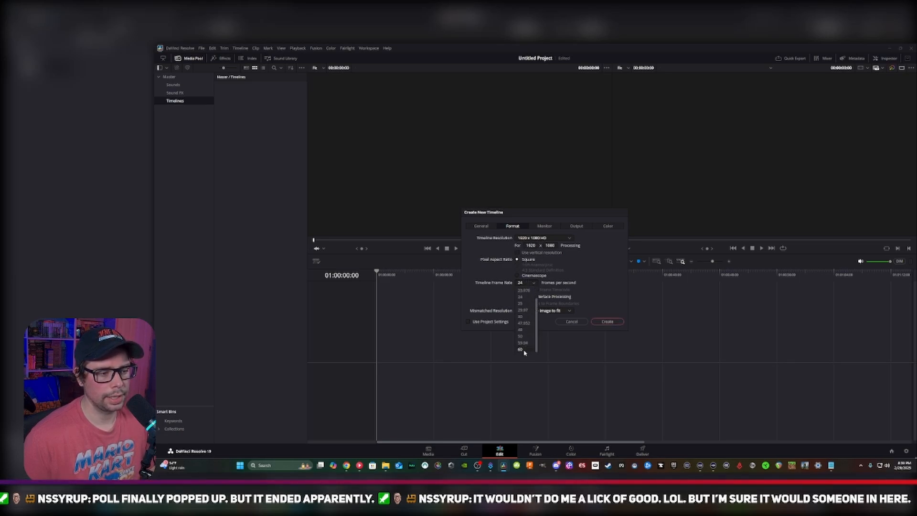
pyautogui.click(607, 322)
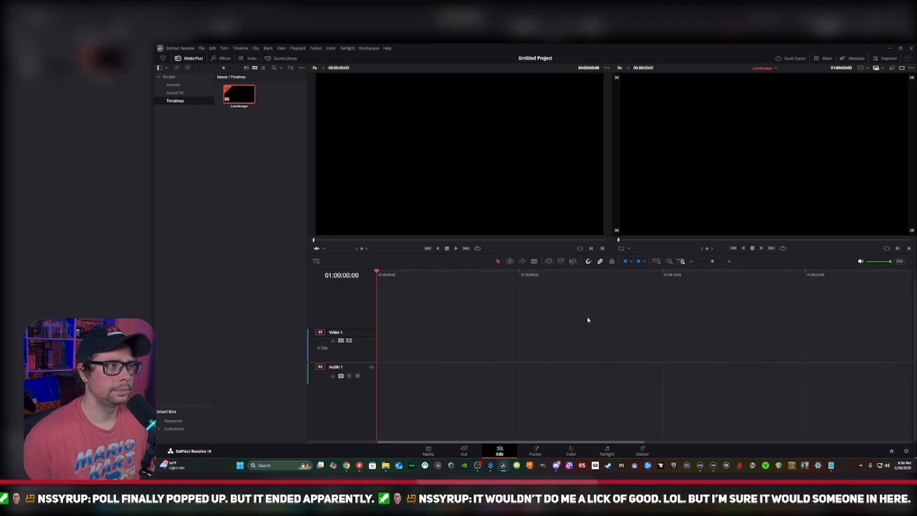
# Start another new timeline in the Timelines bin, name it Vertical and turn off its use of project settings
pyautogui.rightClick(257, 133)
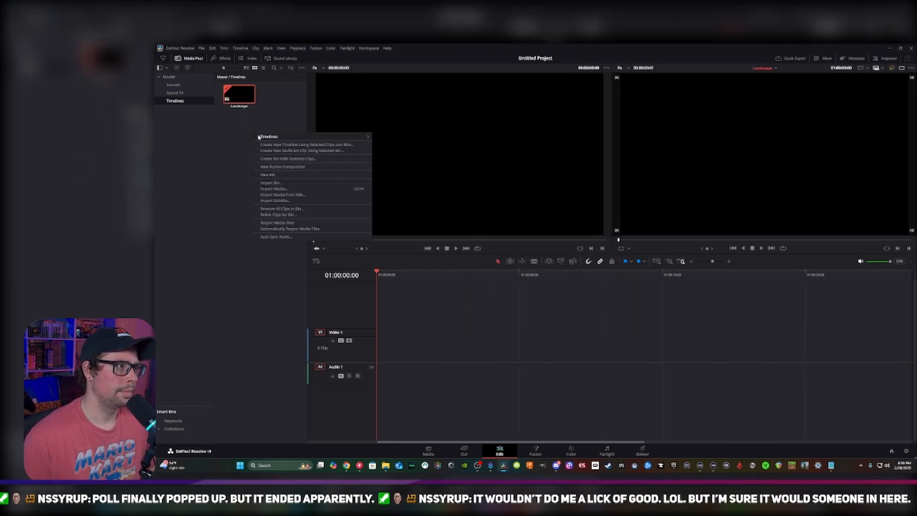
pyautogui.moveTo(368, 137)
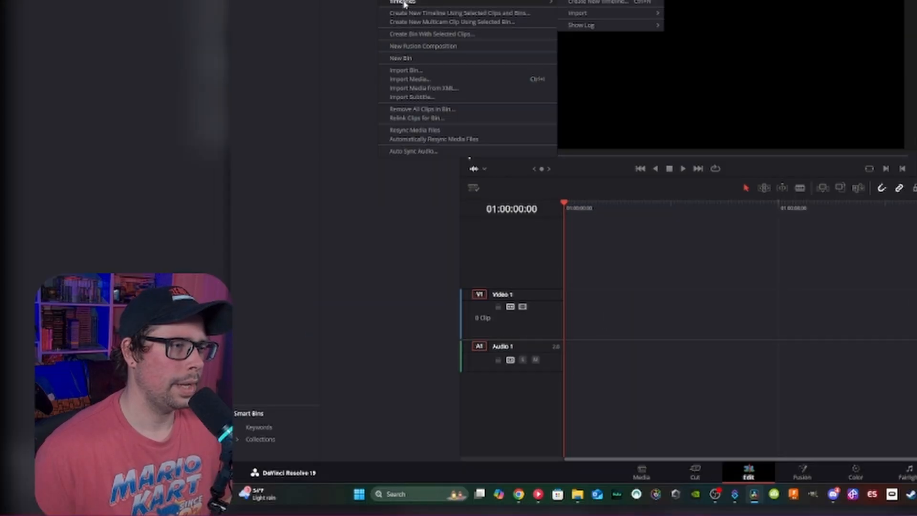
pyautogui.click(579, 2)
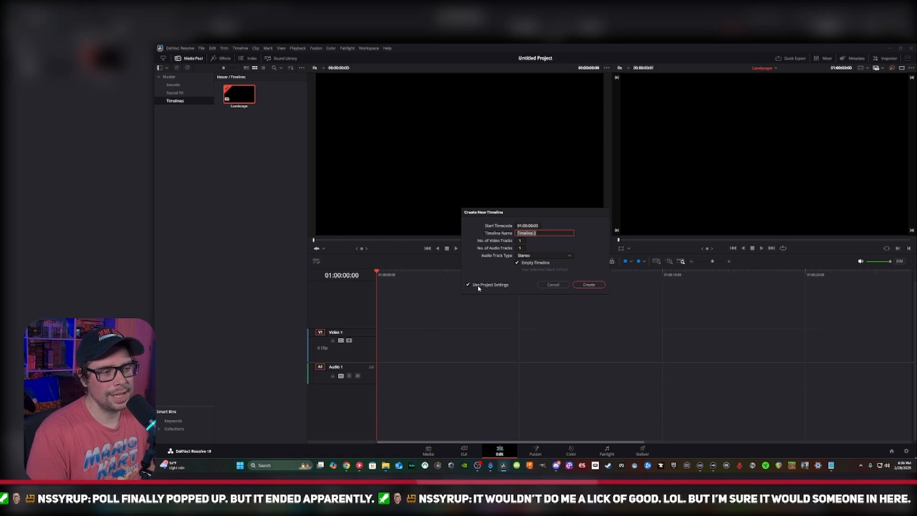
pyautogui.write('Vertical')
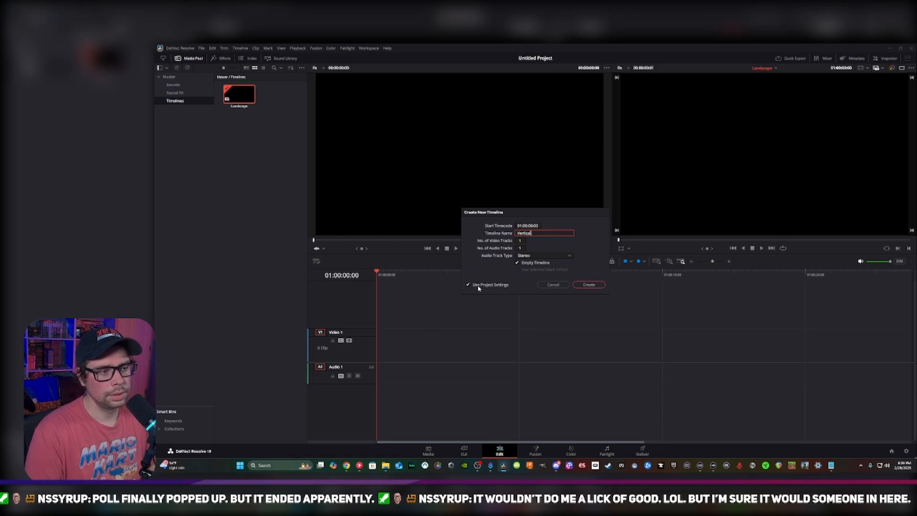
pyautogui.click(467, 285)
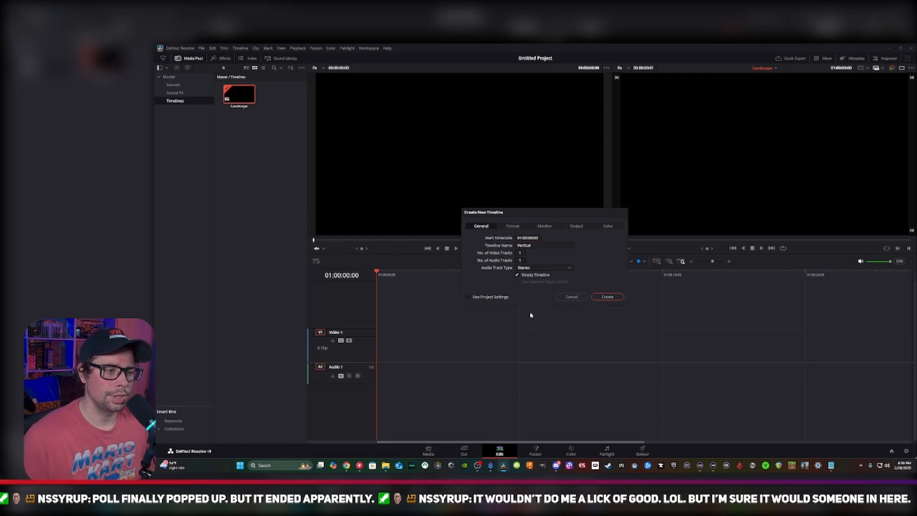
# Give the Vertical timeline a vertical 1080 x 1920 HD resolution at 60 frames per second and create it
pyautogui.click(510, 226)
pyautogui.click(566, 239)
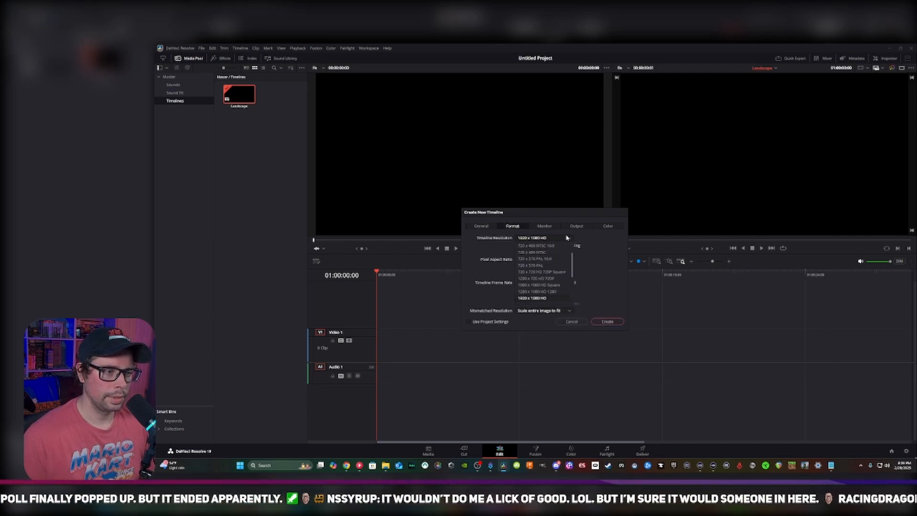
pyautogui.scroll(-3, 547, 296)
pyautogui.scroll(1, 547, 297)
pyautogui.click(614, 266)
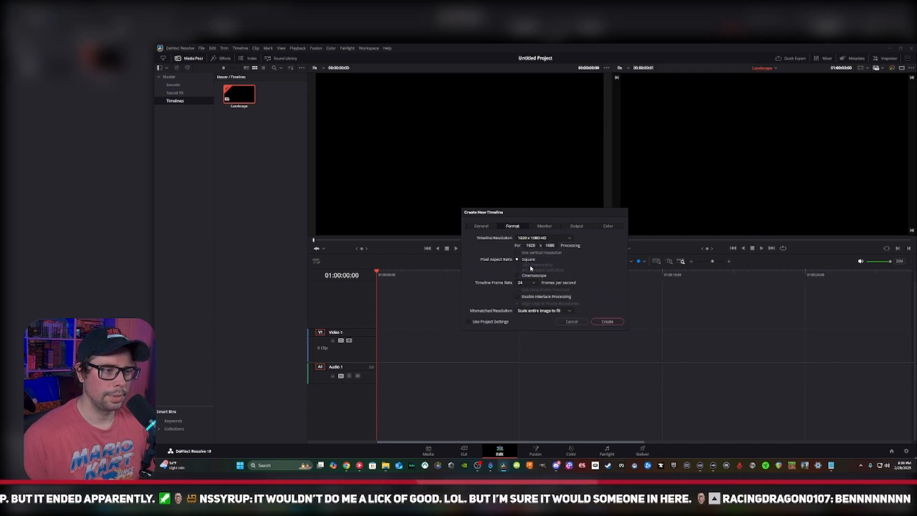
pyautogui.click(517, 253)
pyautogui.click(526, 282)
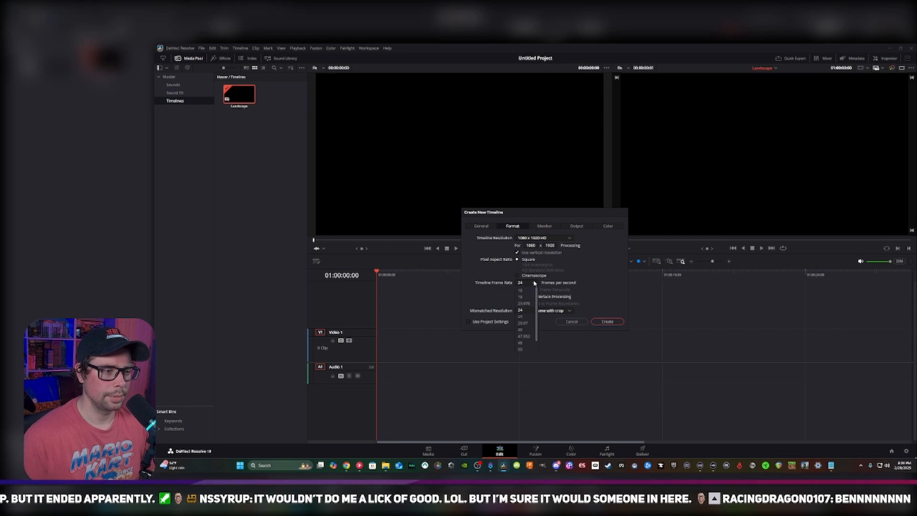
pyautogui.click(525, 351)
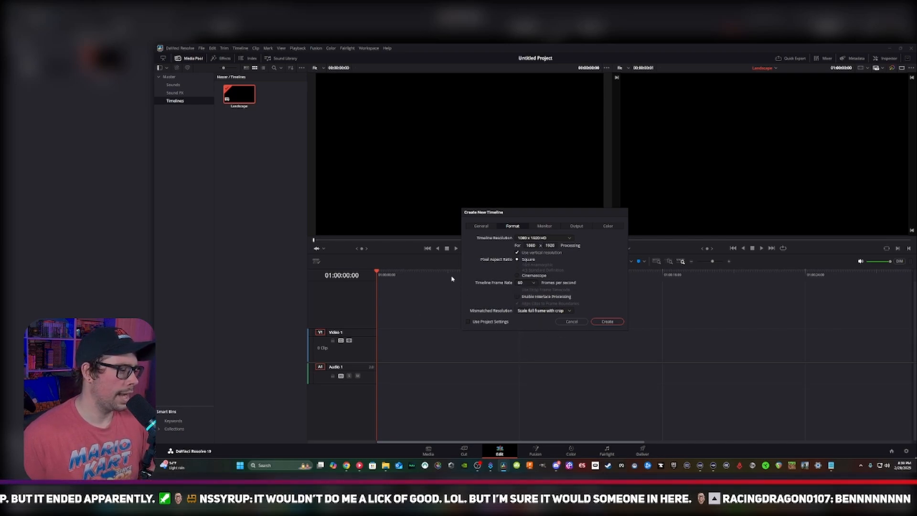
pyautogui.click(607, 322)
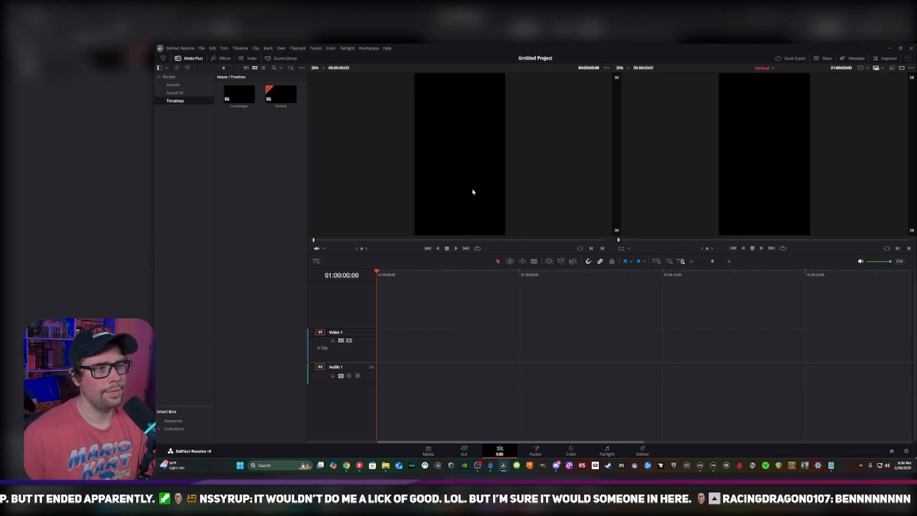
# Add two more video tracks to the Vertical timeline
pyautogui.click(239, 92)
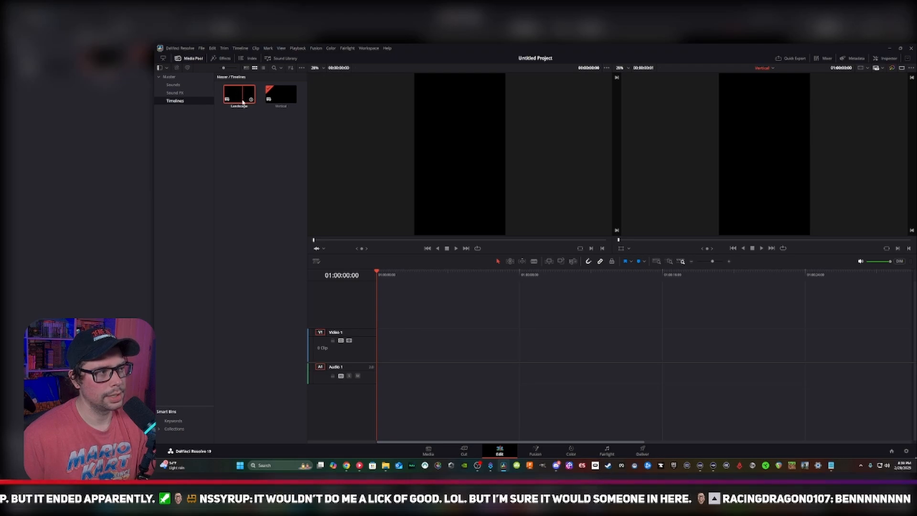
pyautogui.click(248, 251)
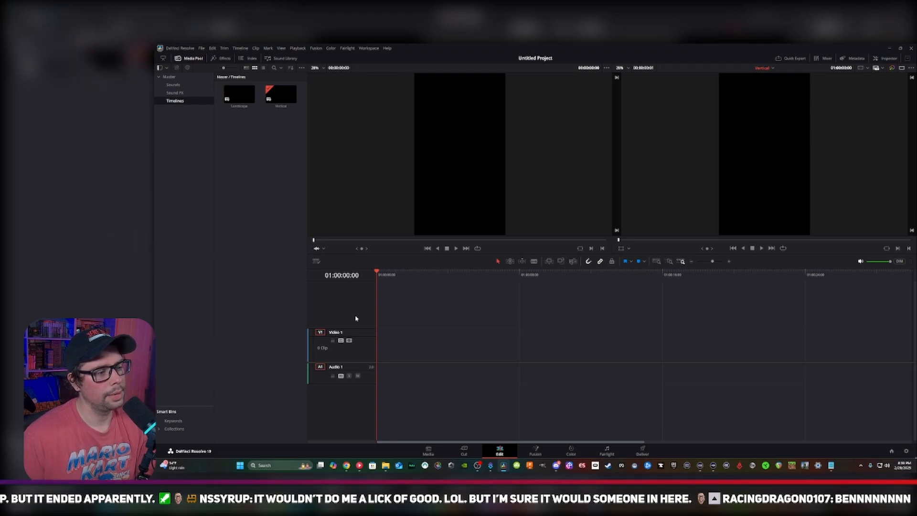
pyautogui.click(377, 321)
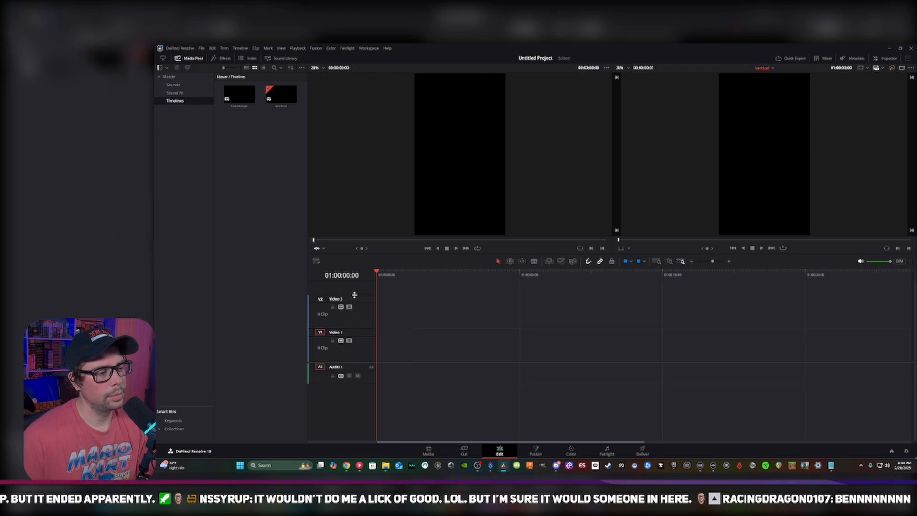
pyautogui.click(374, 291)
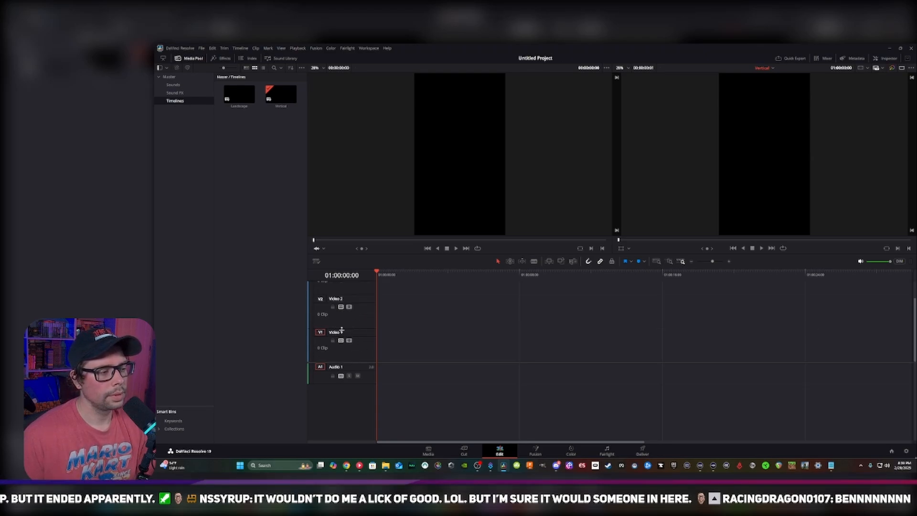
# Rename video track V1 as Video and video track V2 as FX
pyautogui.doubleClick(341, 330)
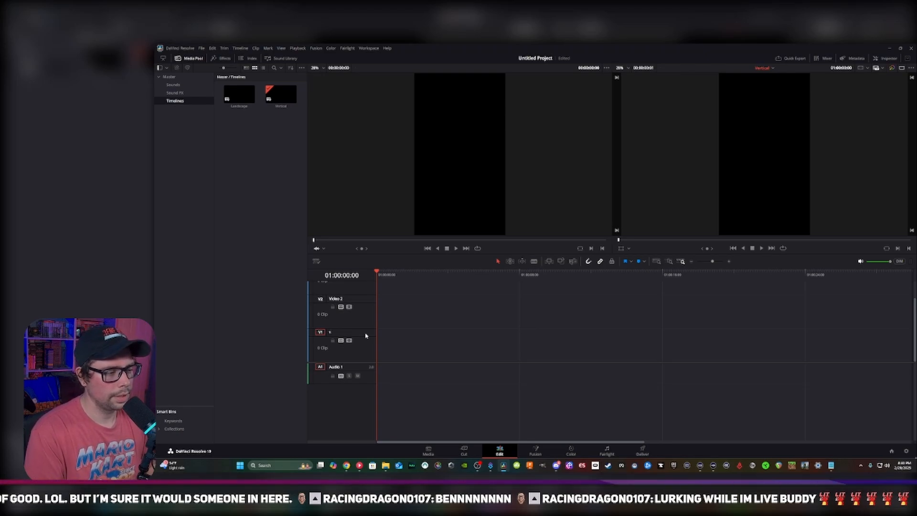
pyautogui.write('Video')
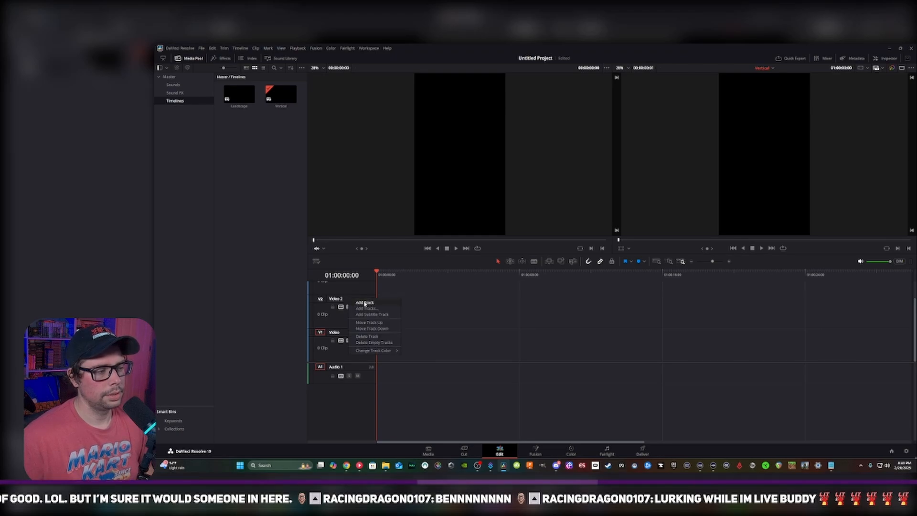
pyautogui.doubleClick(347, 299)
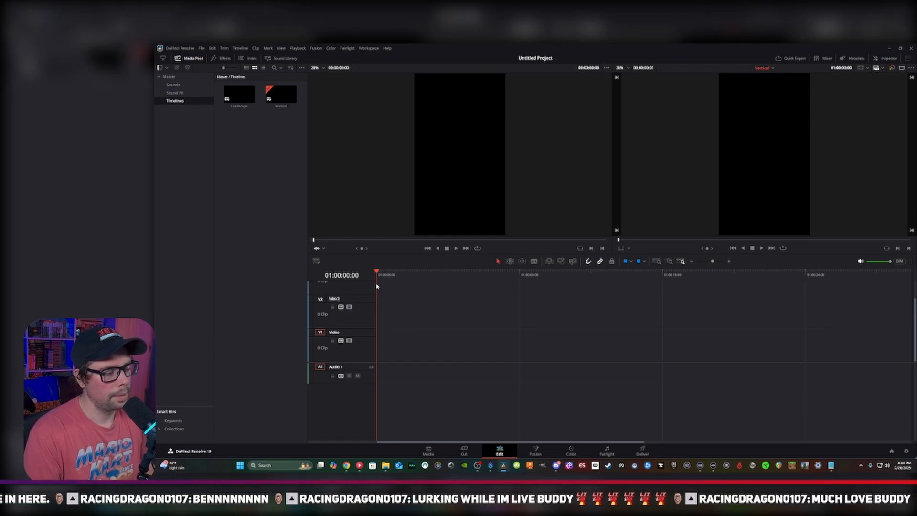
pyautogui.write('A')
pyautogui.press('BackSpace')
pyautogui.write('Ph')
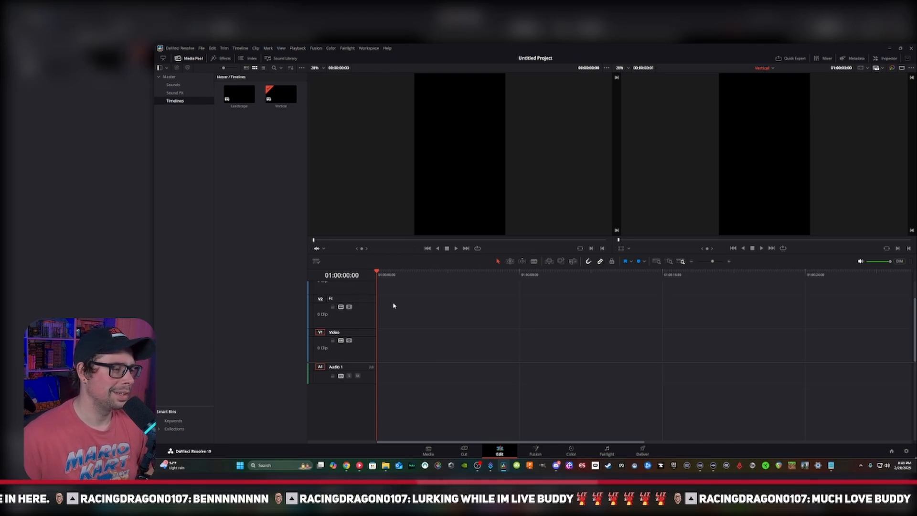
# Rename video track V3 as Text and open the name of the Audio 1 track for editing
pyautogui.scroll(2, 362, 306)
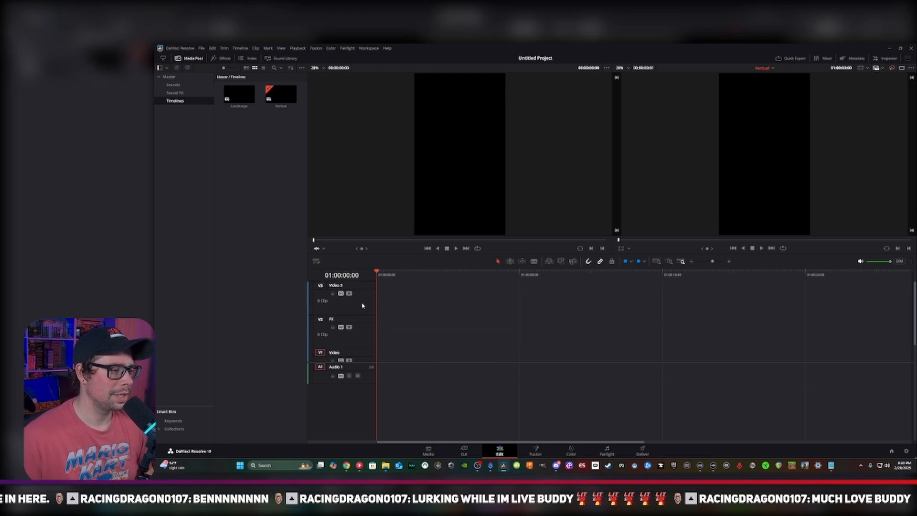
pyautogui.doubleClick(342, 285)
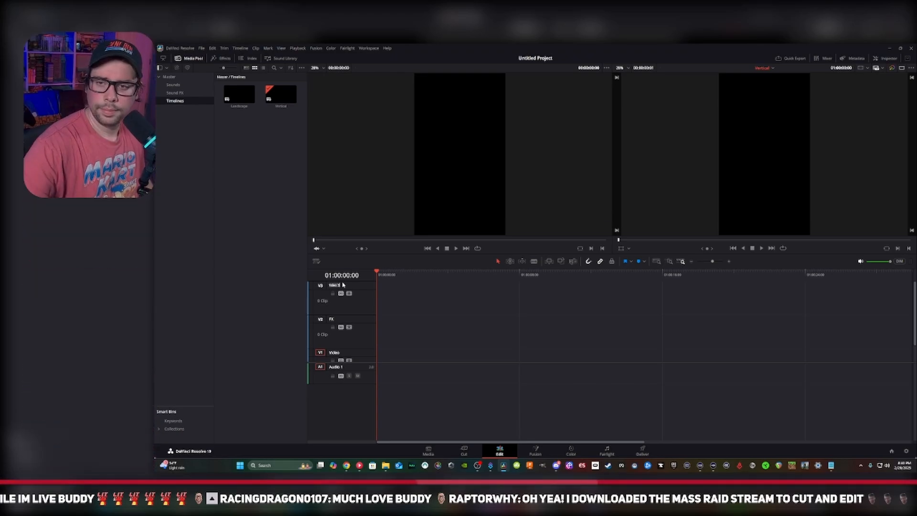
pyautogui.write('Text')
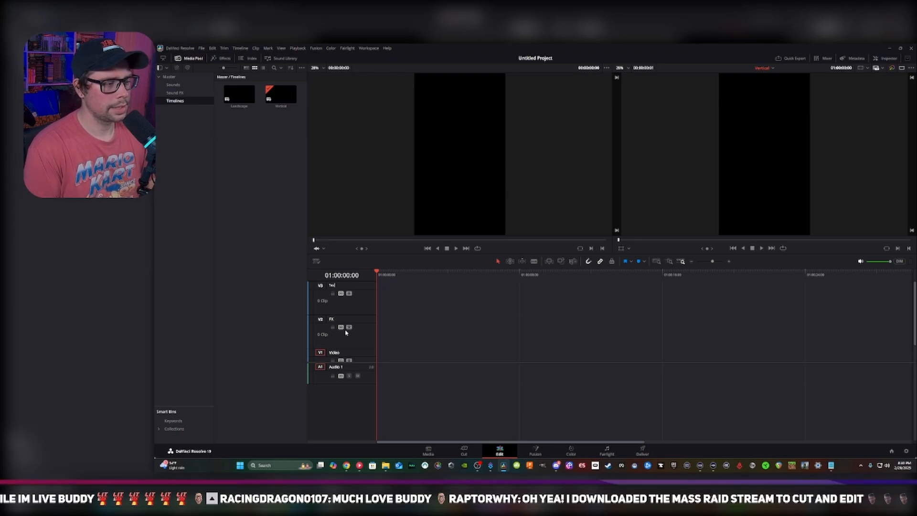
pyautogui.press('Return')
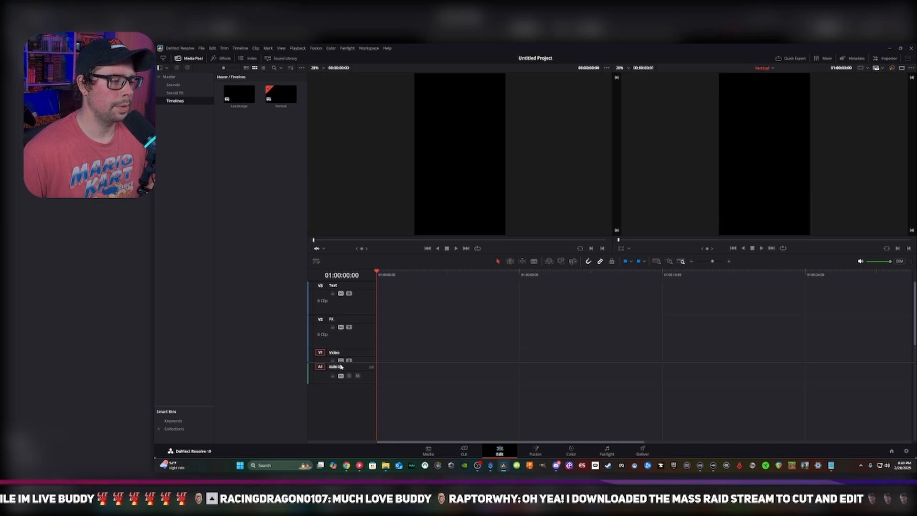
pyautogui.doubleClick(358, 364)
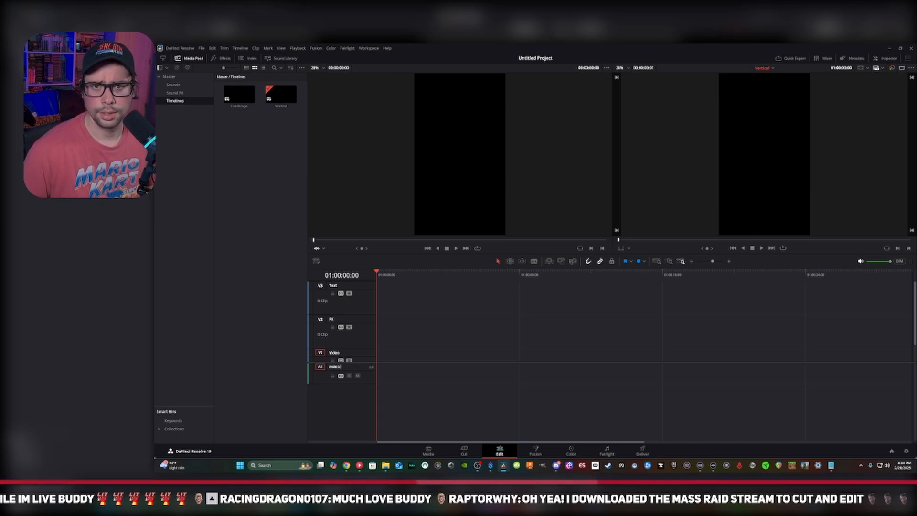
pyautogui.click(339, 367)
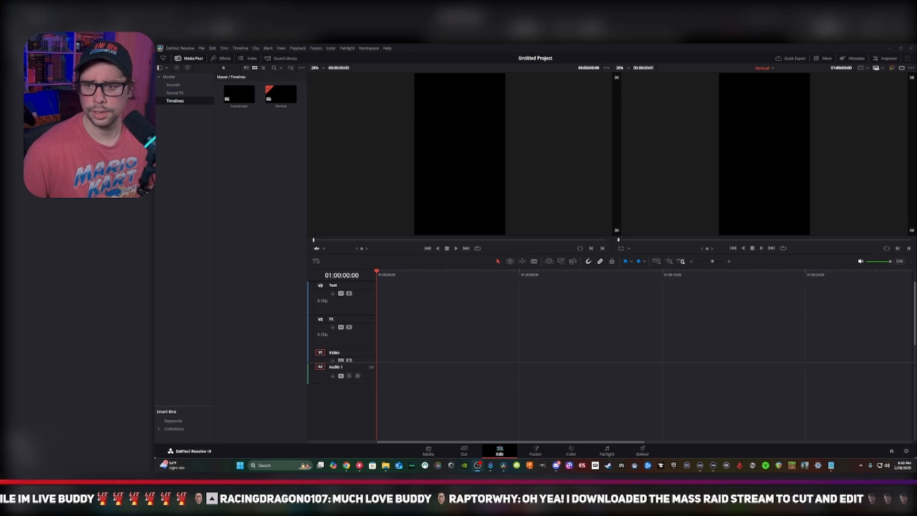
# Switch to OBS and examine its audio settings, recording output settings and the track assignments in Advanced Audio Properties
pyautogui.moveTo(916, 167); pyautogui.dragTo(588, 155)
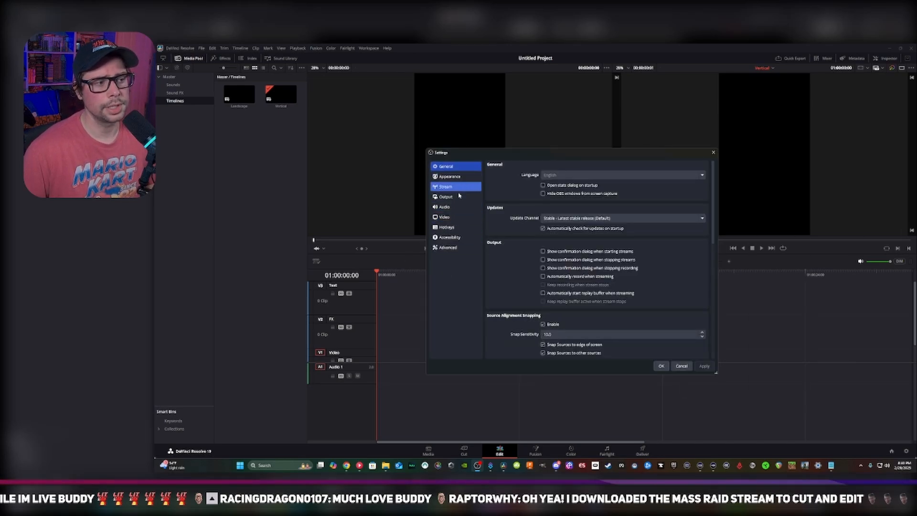
pyautogui.click(456, 208)
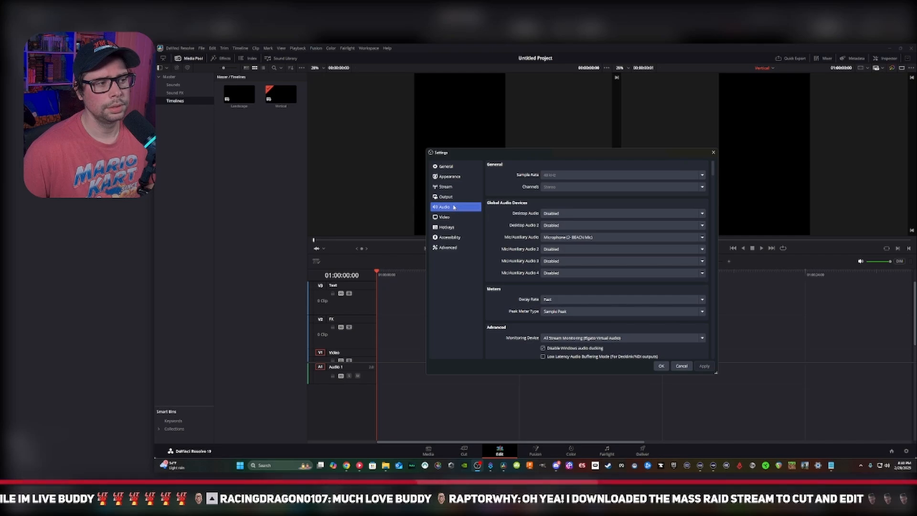
pyautogui.click(446, 196)
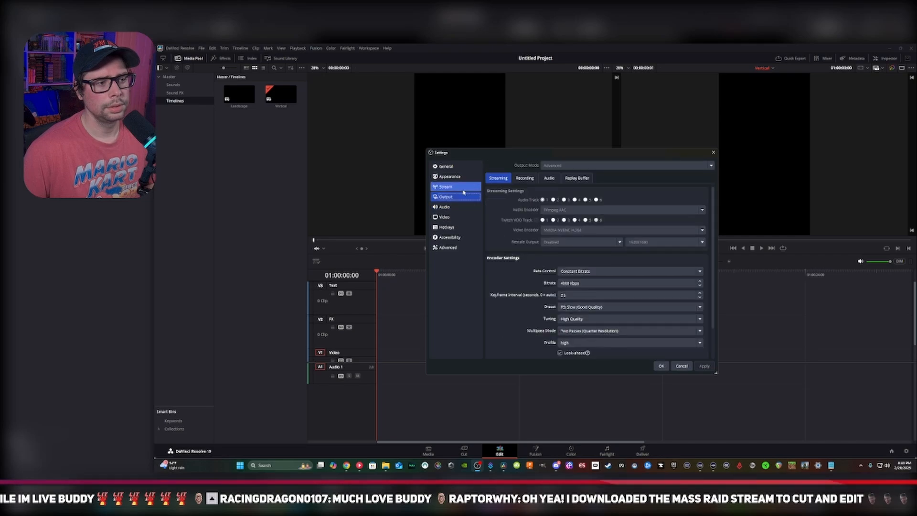
pyautogui.click(524, 178)
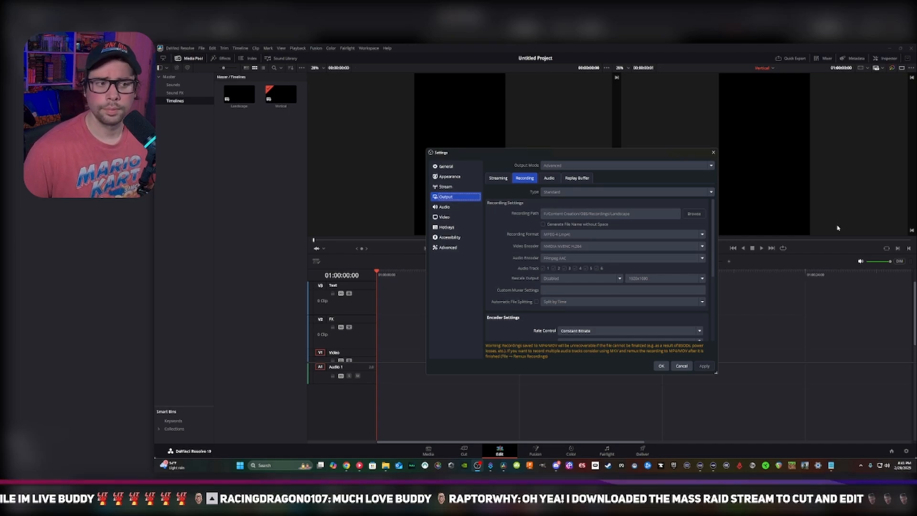
pyautogui.click(713, 152)
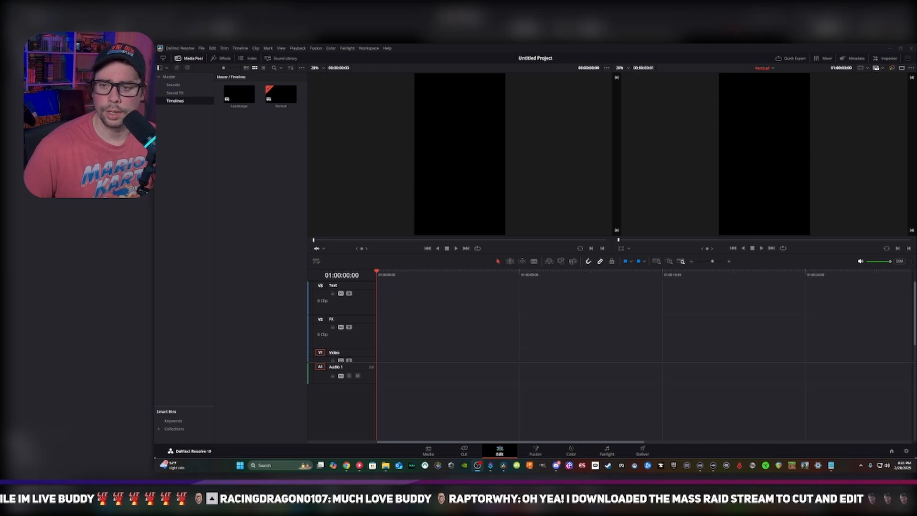
pyautogui.moveTo(614, 252); pyautogui.dragTo(493, 195)
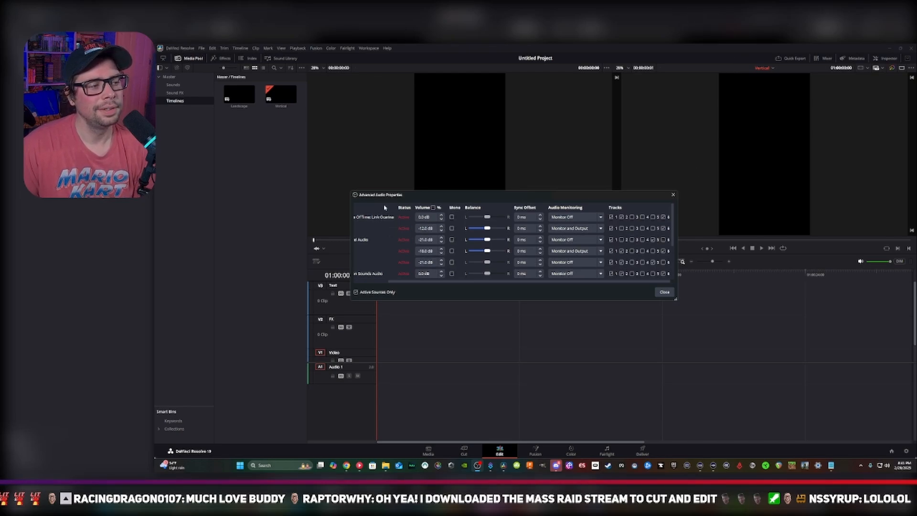
pyautogui.click(623, 240)
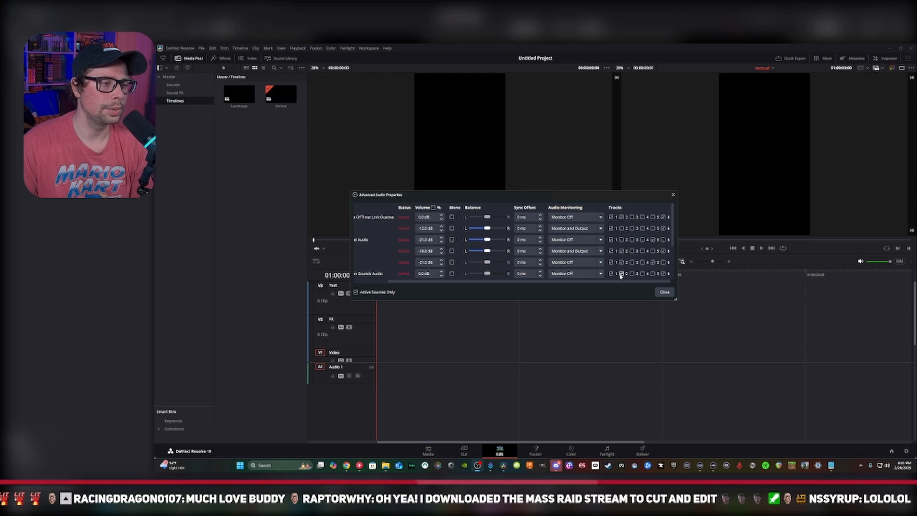
# Close the OBS Advanced Audio Properties and rename audio track A1 of the Vertical timeline as Voice
pyautogui.click(673, 195)
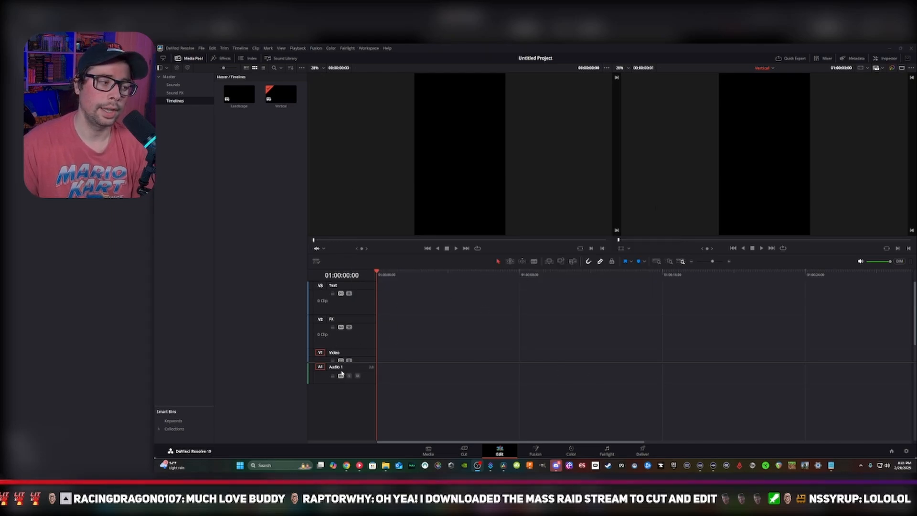
pyautogui.doubleClick(355, 370)
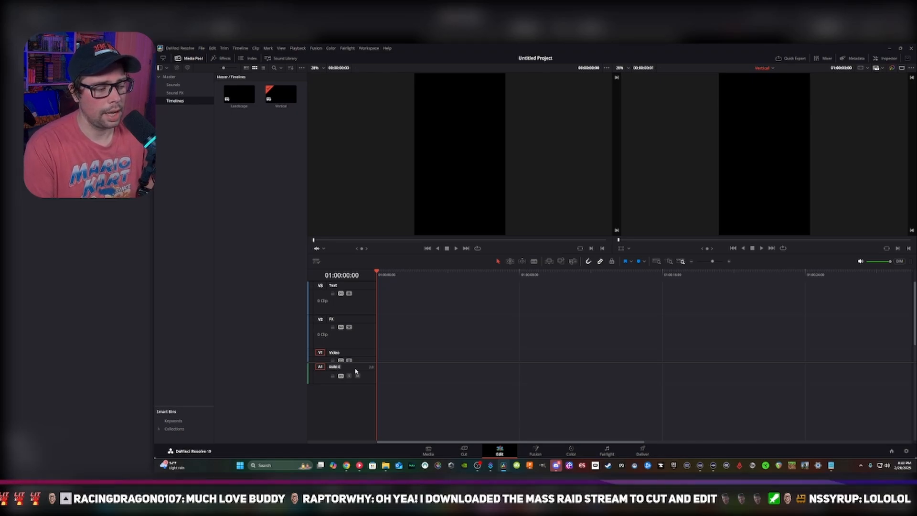
pyautogui.write('Voice')
pyautogui.press('Return')
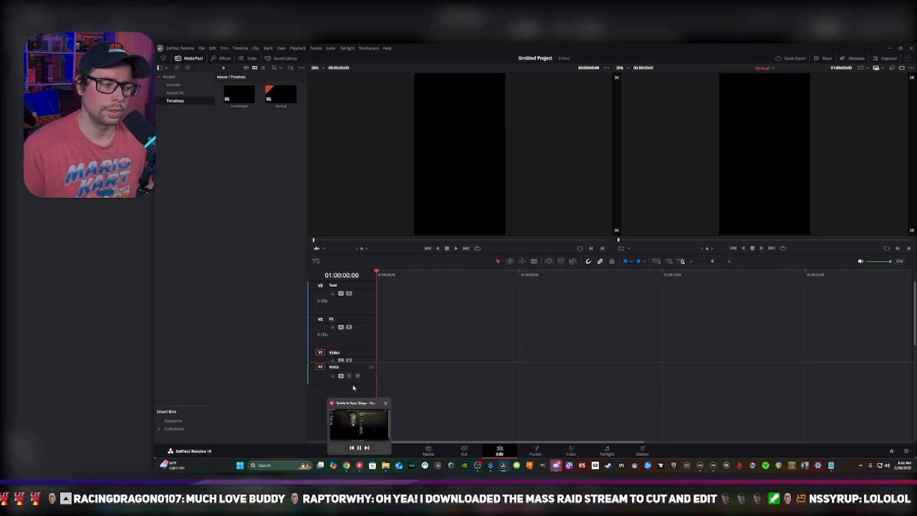
# Add four video tracks above the Text track and one stereo audio track below the Voice track
pyautogui.rightClick(329, 409)
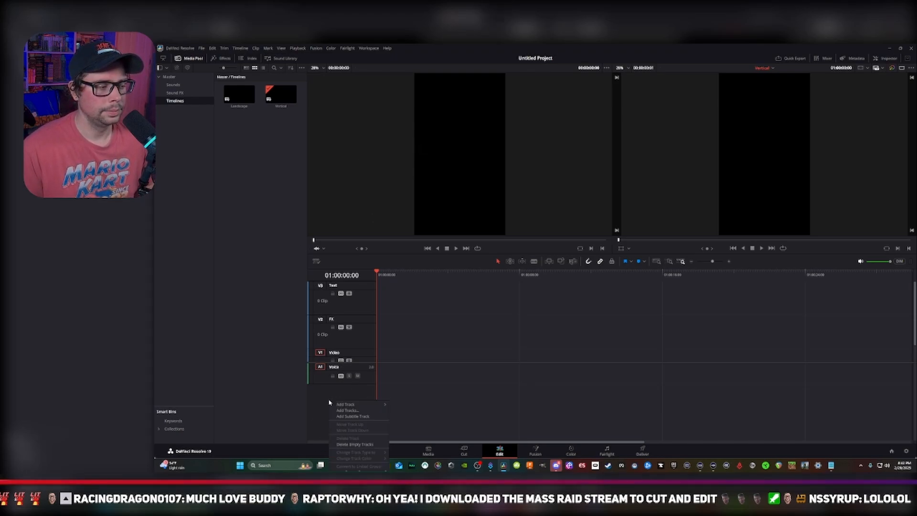
pyautogui.moveTo(359, 404)
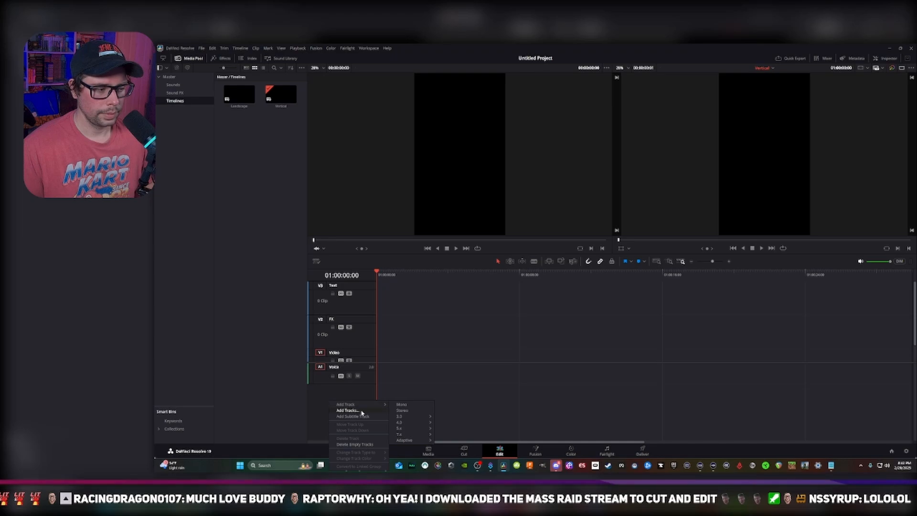
pyautogui.click(347, 411)
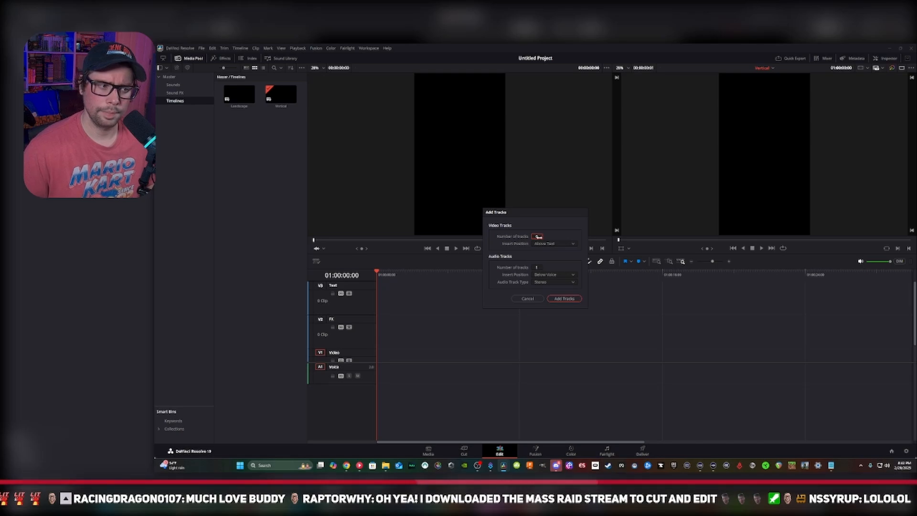
pyautogui.click(564, 298)
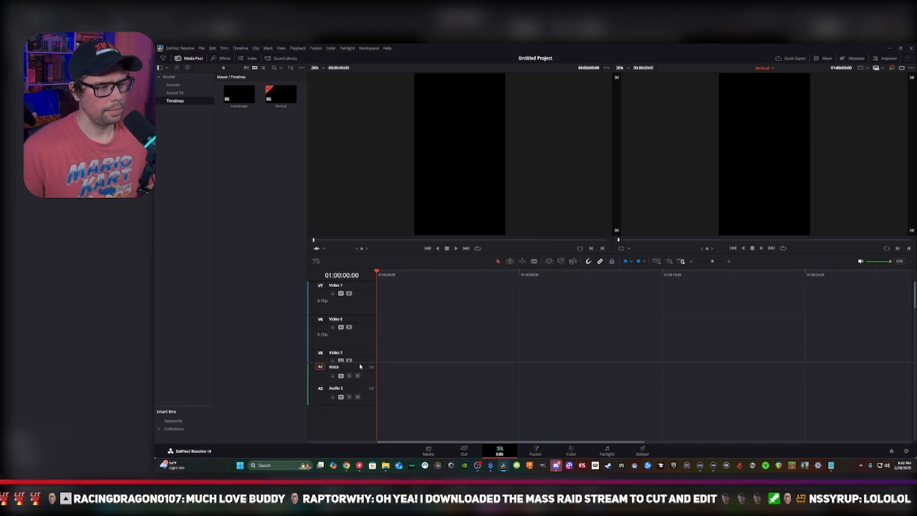
# Add four stereo audio tracks below Audio 2, with the number of new video tracks set to 0
pyautogui.click(349, 390)
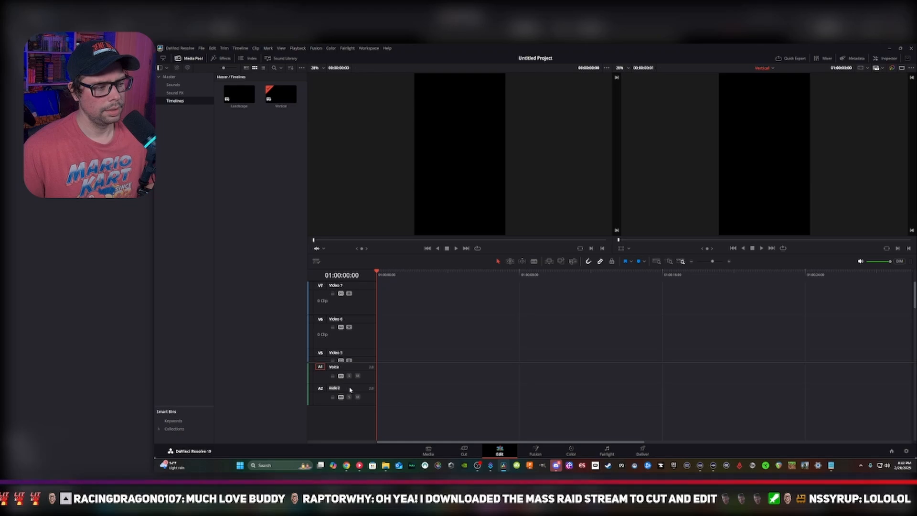
pyautogui.rightClick(363, 351)
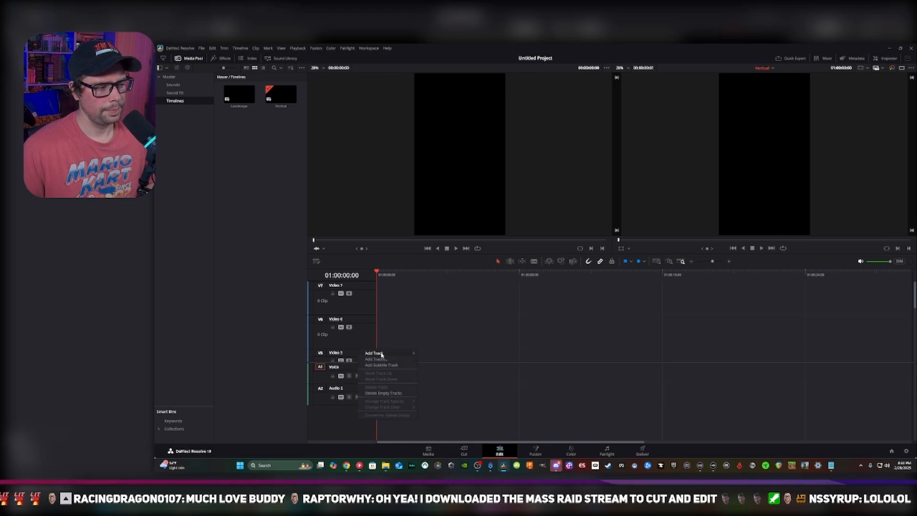
pyautogui.click(375, 360)
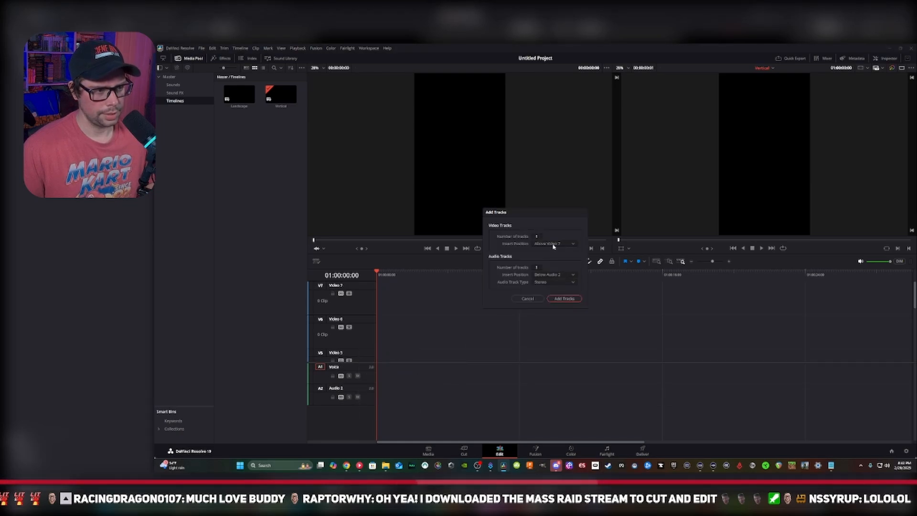
pyautogui.doubleClick(540, 237)
pyautogui.write('0')
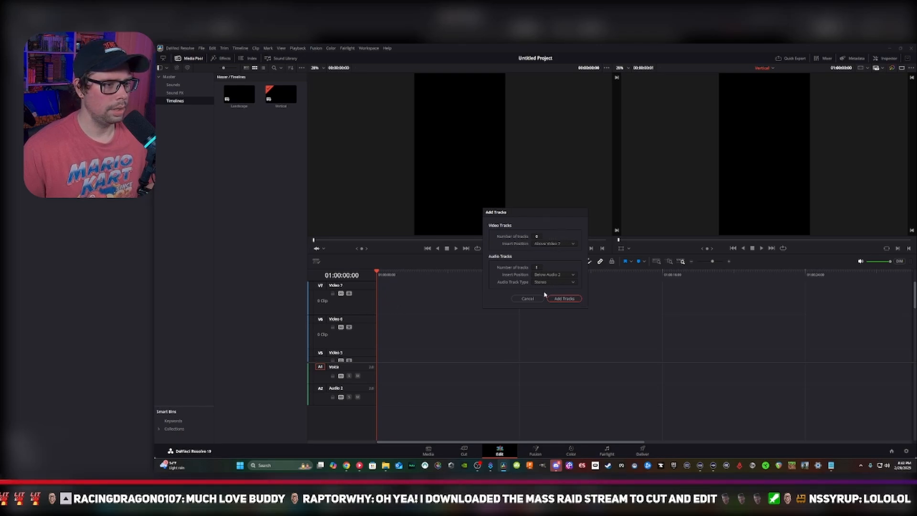
pyautogui.click(571, 245)
pyautogui.click(568, 245)
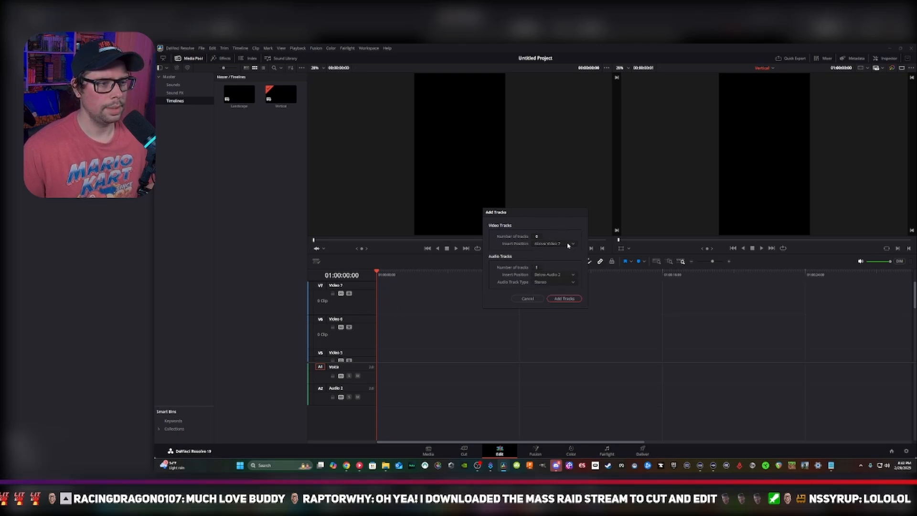
pyautogui.doubleClick(537, 267)
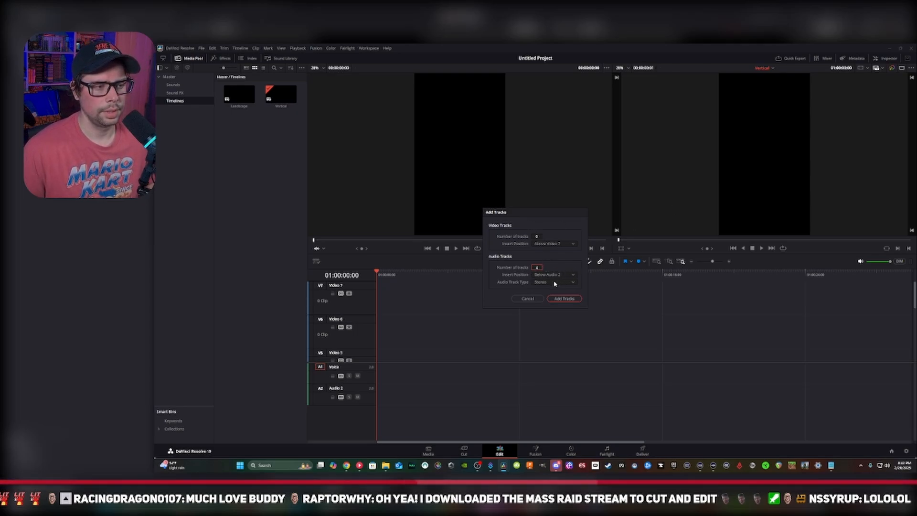
pyautogui.click(557, 299)
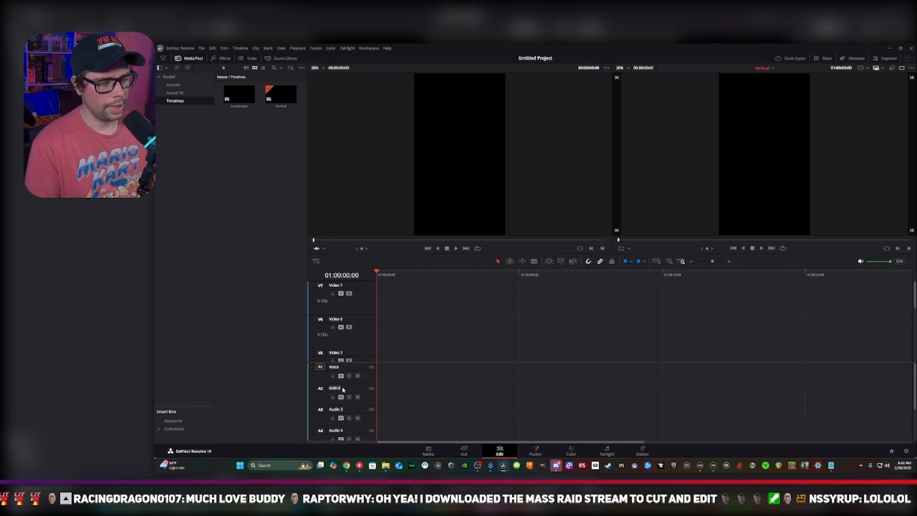
# Rename audio track A2 as Team Chat
pyautogui.click(343, 389)
pyautogui.write('Team Chat')
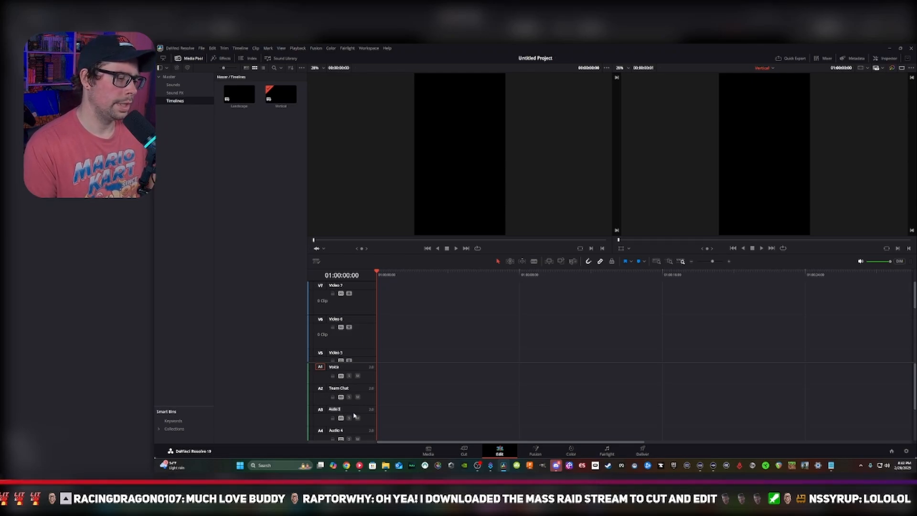
# Rename audio track A3 as Source Audio
pyautogui.write('Game')
pyautogui.press('BackSpace')
pyautogui.press('BackSpace')
pyautogui.press('BackSpace')
pyautogui.press('BackSpace')
pyautogui.write('S')
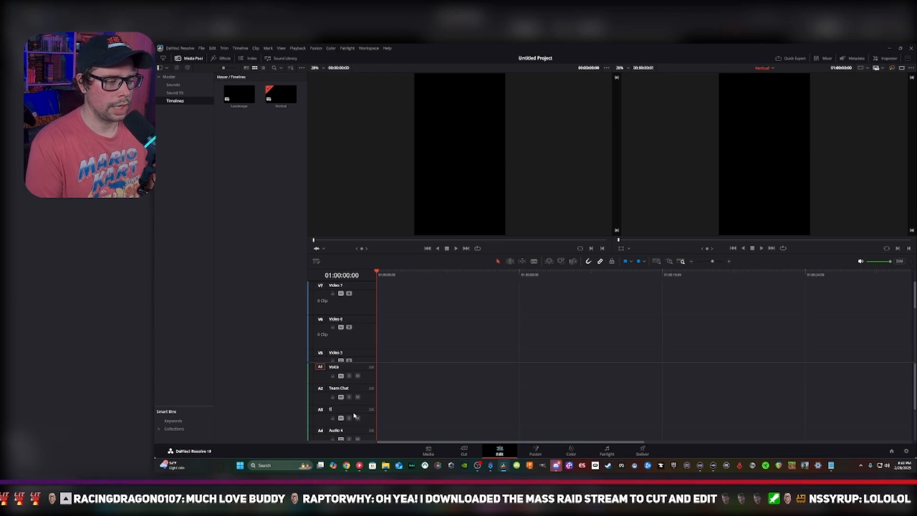
pyautogui.write('ounde Audi')
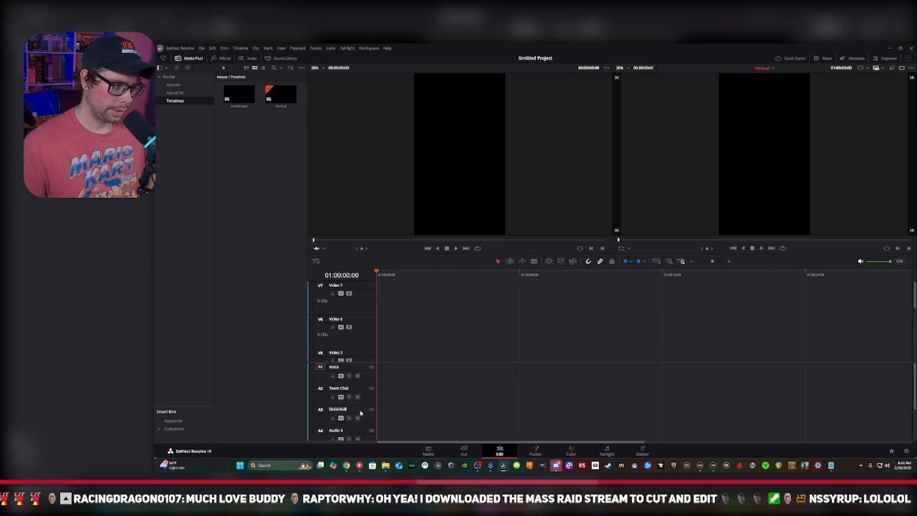
pyautogui.write('o')
pyautogui.press('Return')
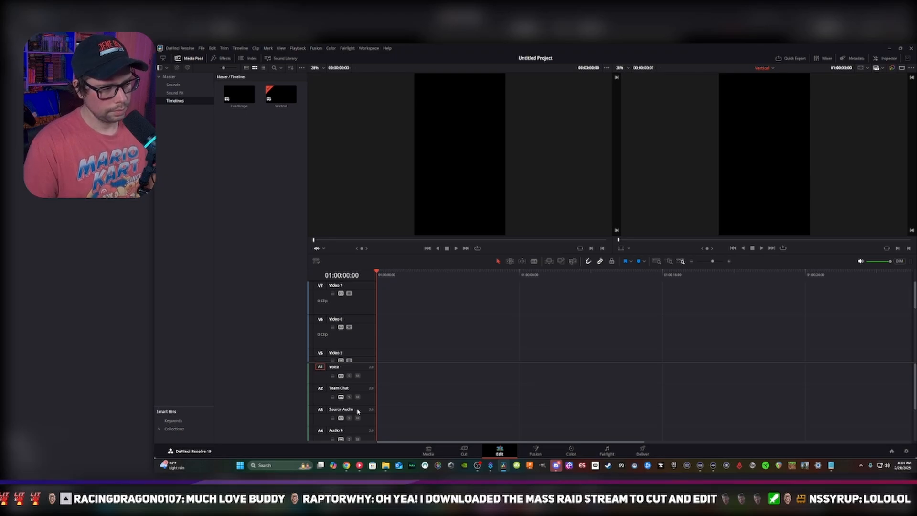
# Rename audio track A4 as Music and audio track A5 as Sound FX
pyautogui.scroll(-2, 337, 409)
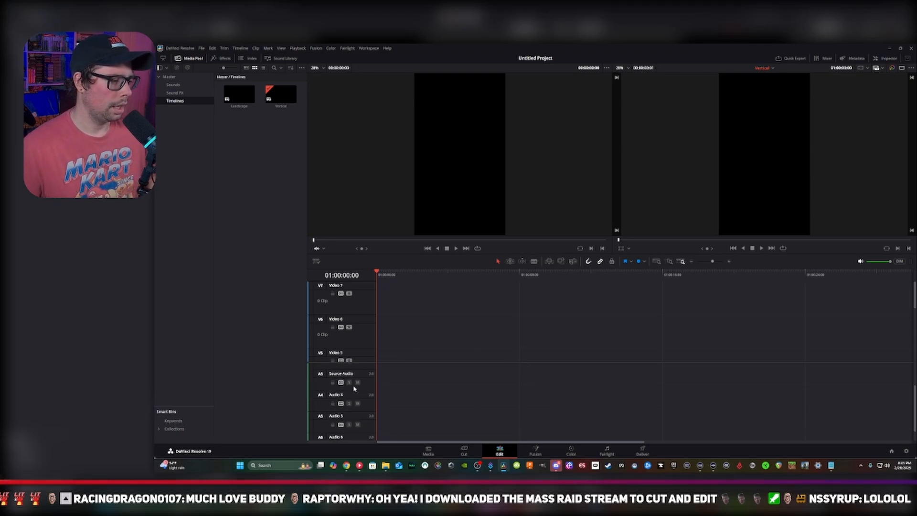
pyautogui.doubleClick(354, 395)
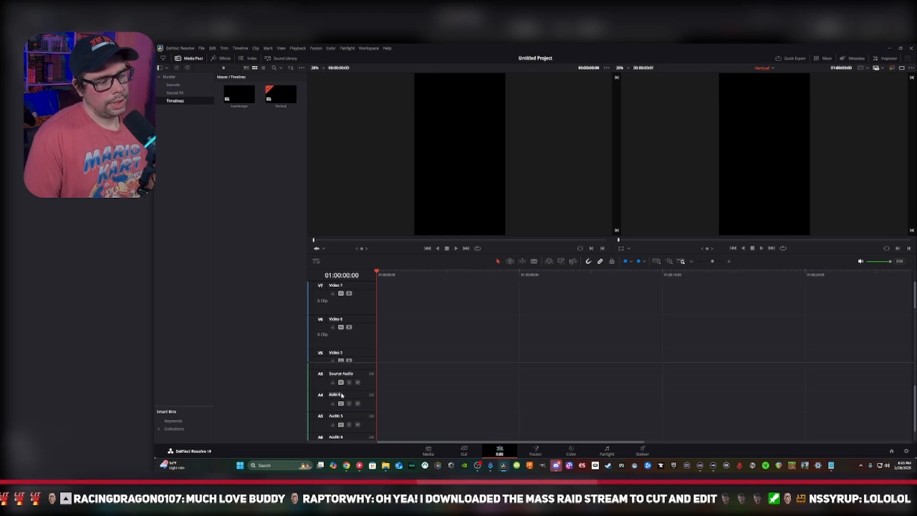
pyautogui.write('Music')
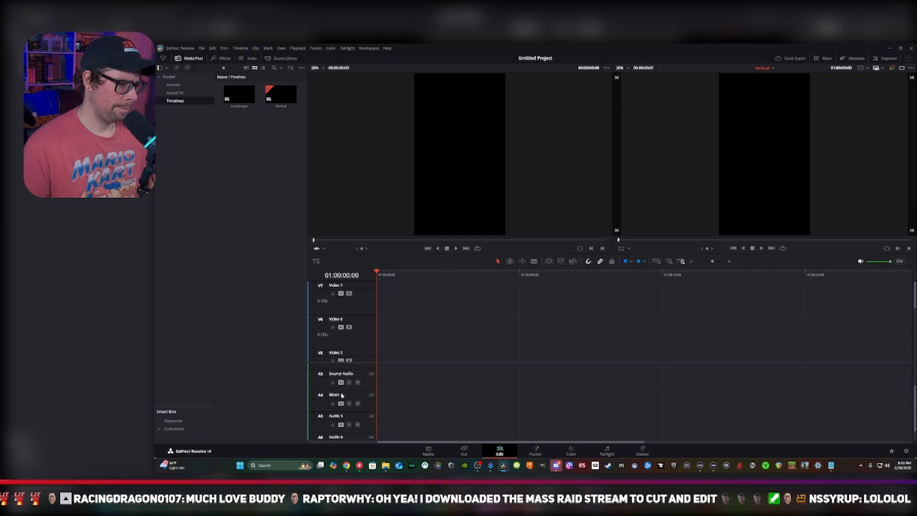
pyautogui.doubleClick(339, 417)
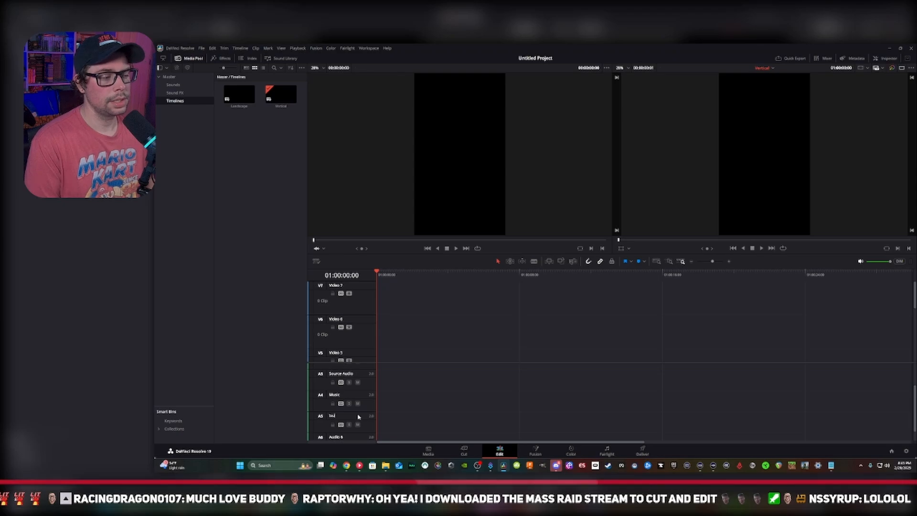
pyautogui.write('nd FX')
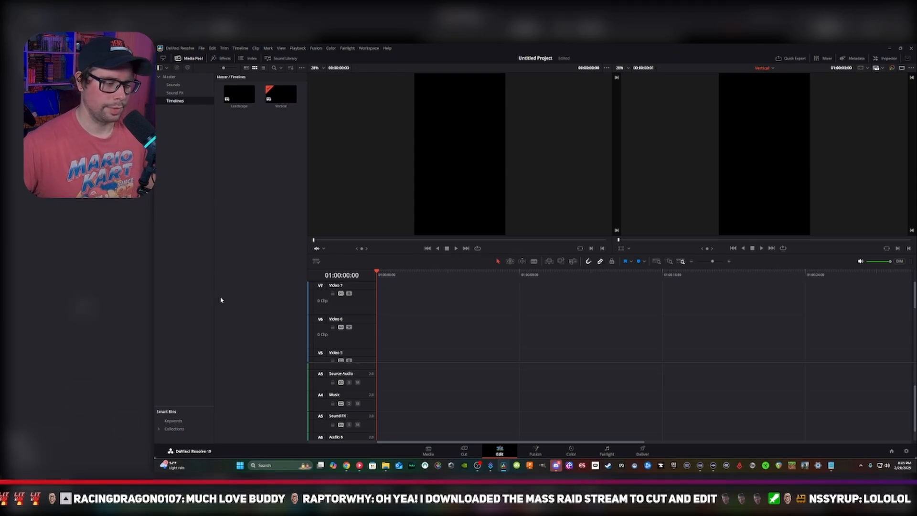
pyautogui.click(385, 466)
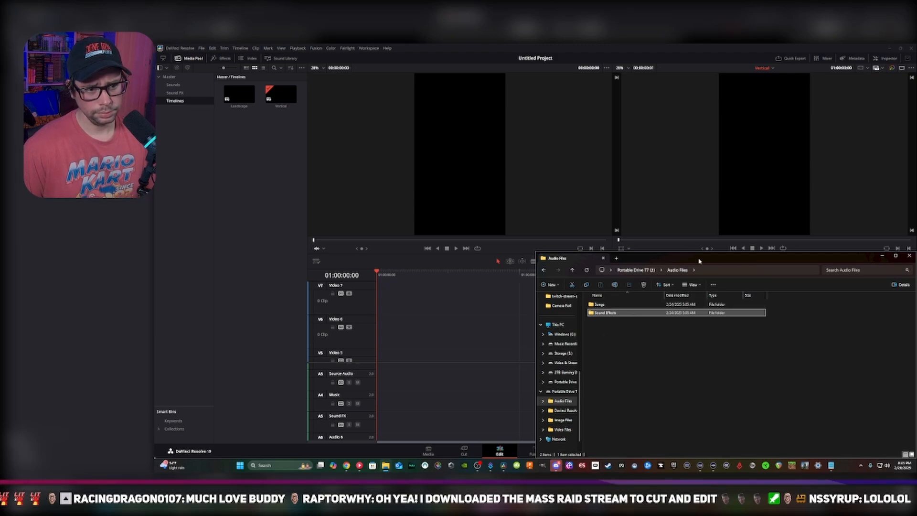
pyautogui.click(512, 185)
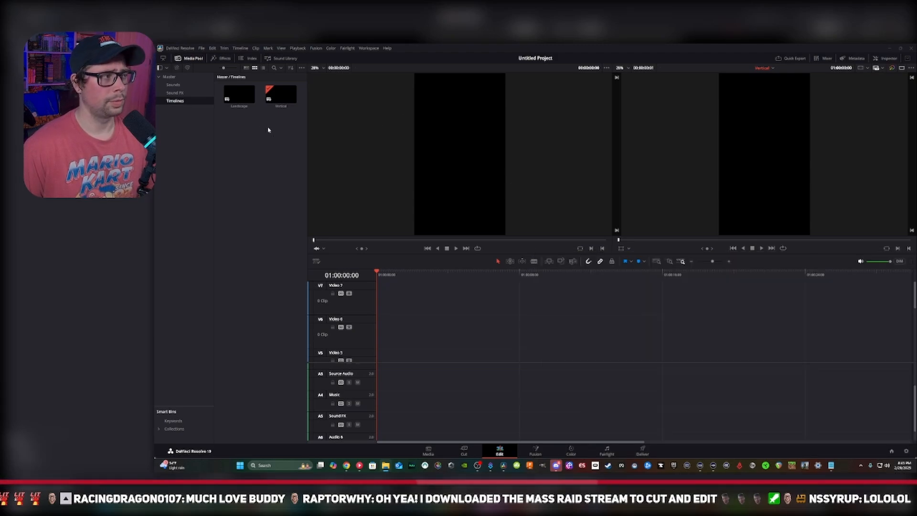
pyautogui.moveTo(178, 101); pyautogui.dragTo(174, 85)
pyautogui.hotkey('ctrl', 'z')
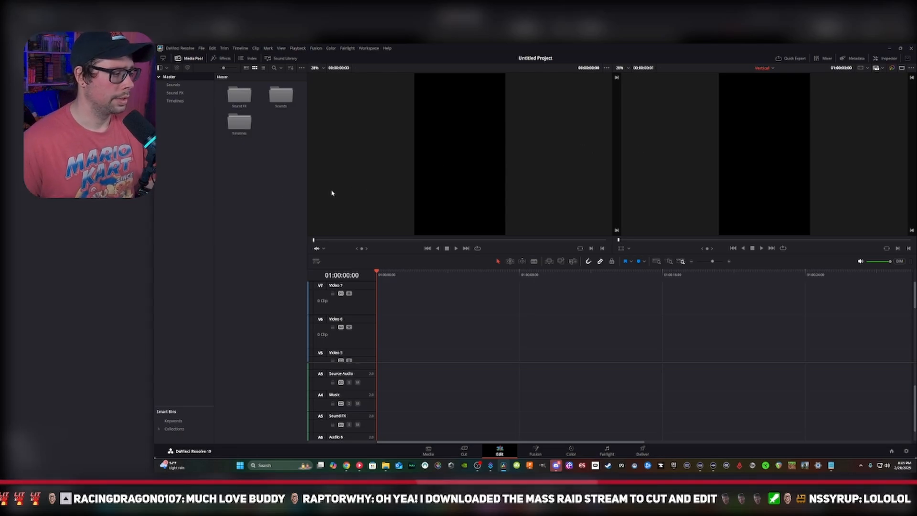
pyautogui.rightClick(261, 177)
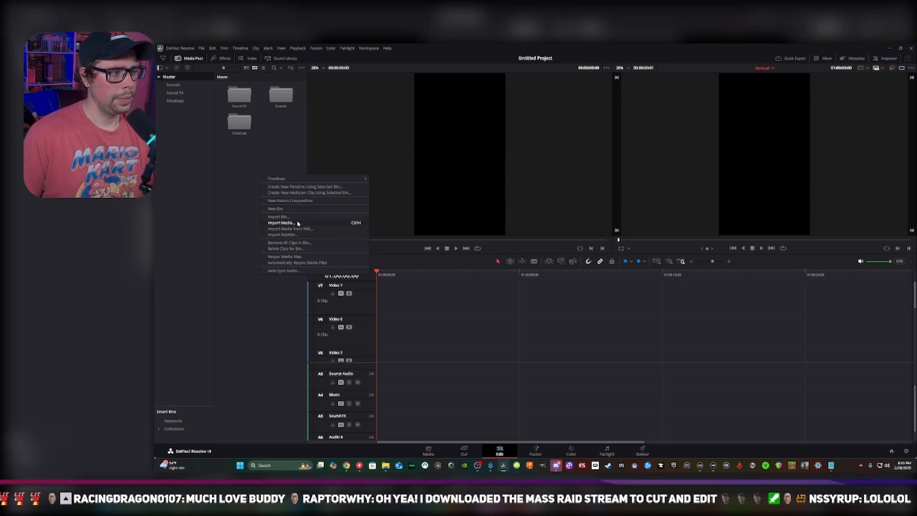
pyautogui.click(230, 219)
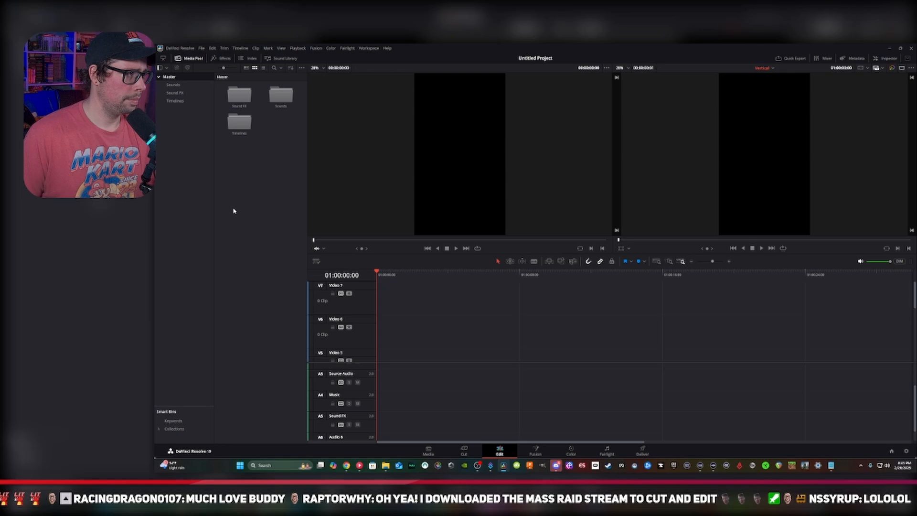
# Start exporting the Master bin and set the destination to the Davinci Resolve > Bins folder on Portable Drive T7
pyautogui.rightClick(173, 78)
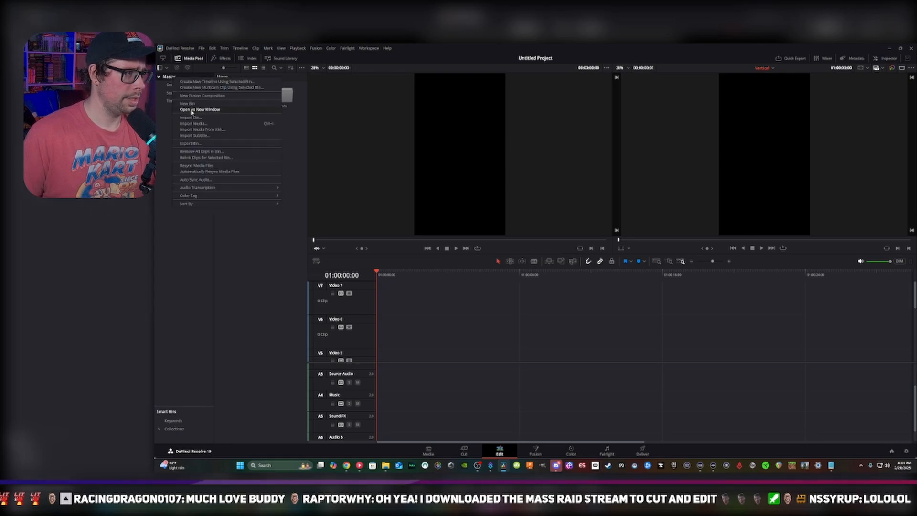
pyautogui.click(190, 143)
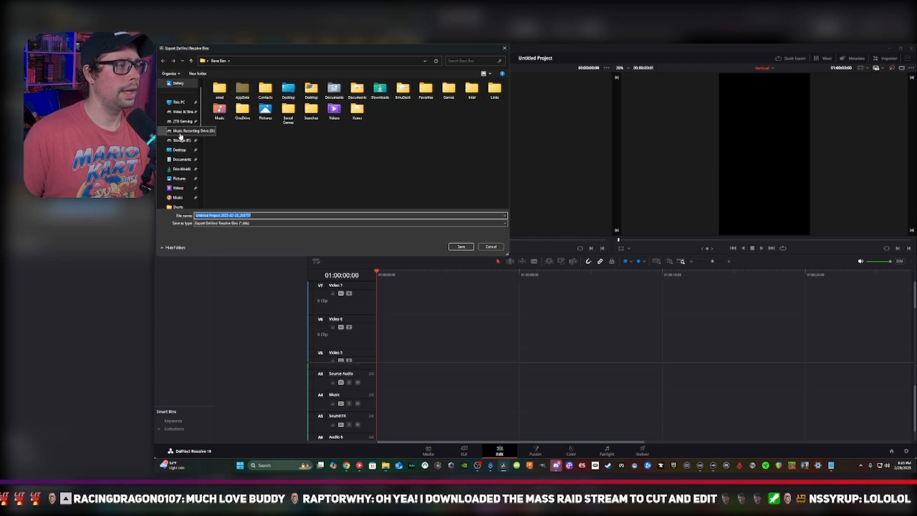
pyautogui.click(181, 112)
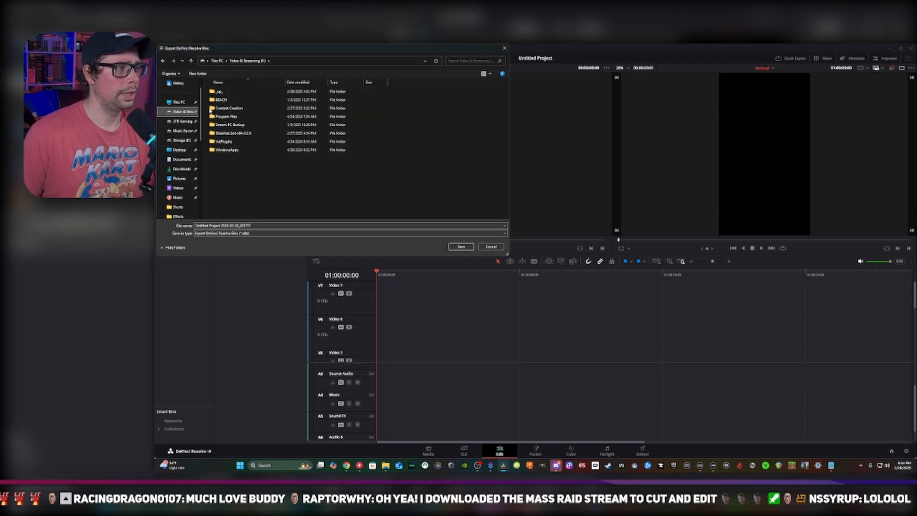
pyautogui.click(214, 109)
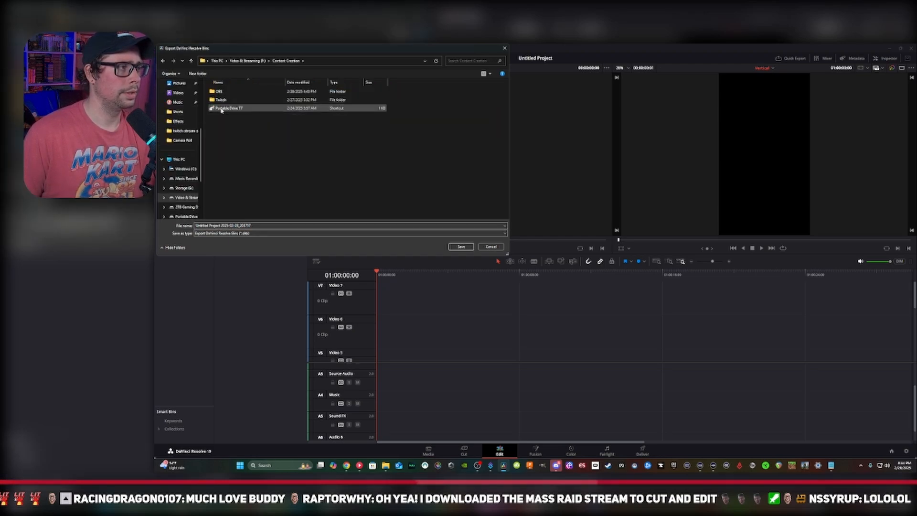
pyautogui.doubleClick(220, 109)
pyautogui.doubleClick(224, 92)
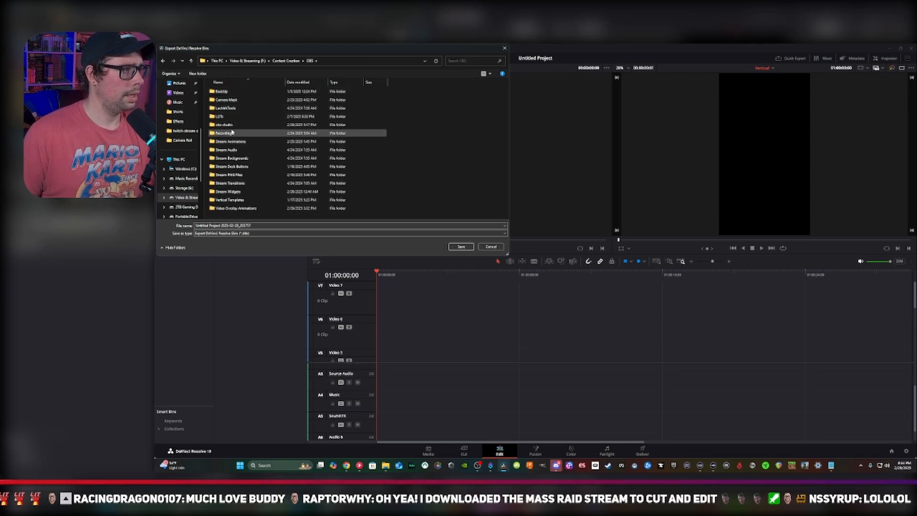
pyautogui.click(287, 63)
pyautogui.doubleClick(244, 108)
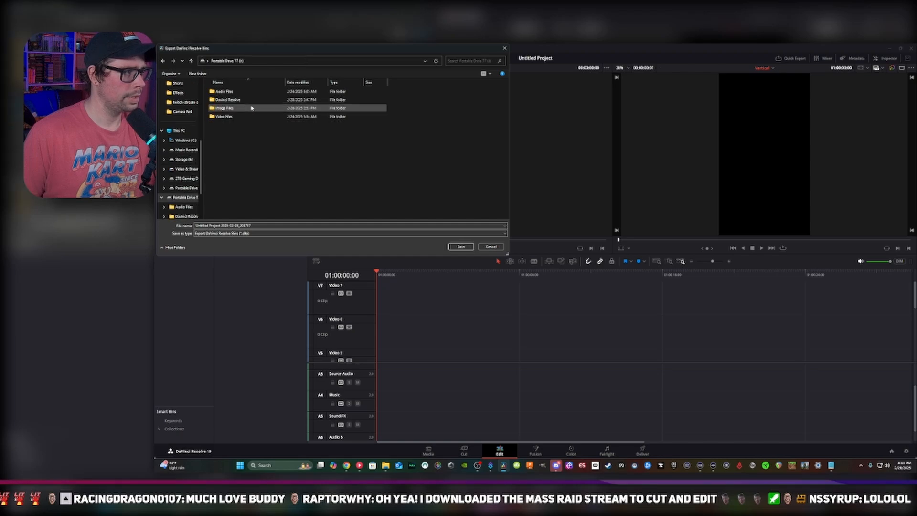
pyautogui.doubleClick(253, 101)
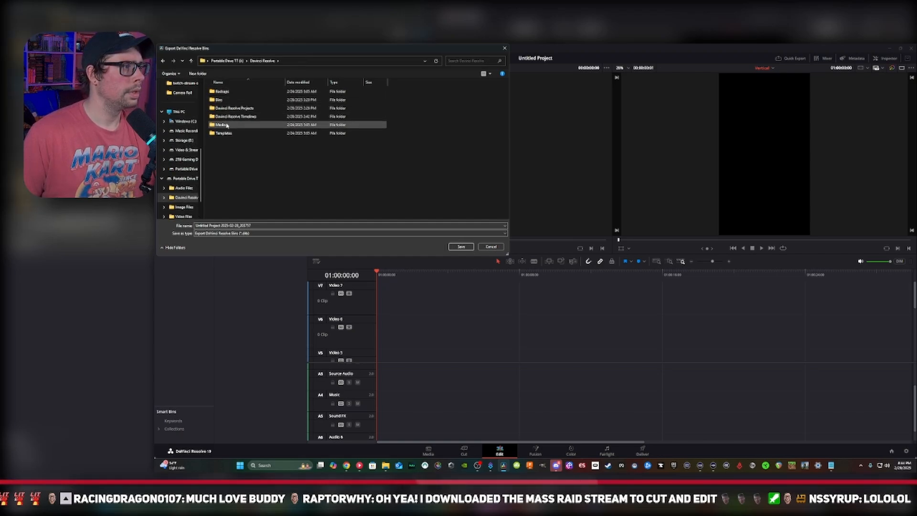
pyautogui.doubleClick(230, 100)
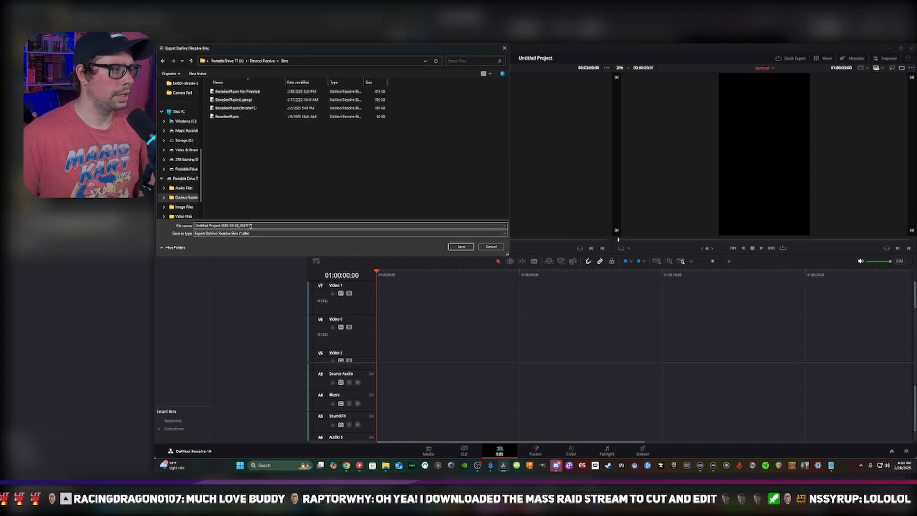
# Name the bin export file DUDE YOU MADE THIS ON STREAM and save it
pyautogui.moveTo(253, 225); pyautogui.dragTo(186, 219)
pyautogui.write('DUDE Y')
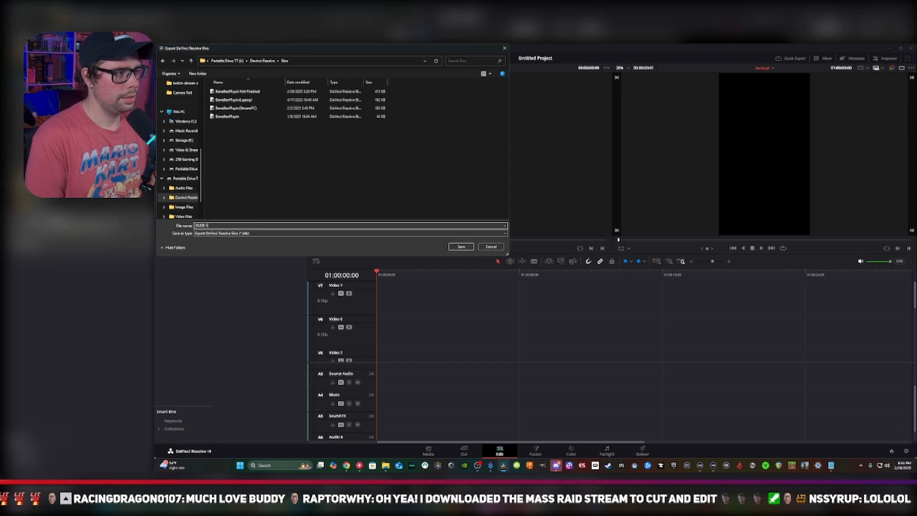
pyautogui.write('OU MADE THIS')
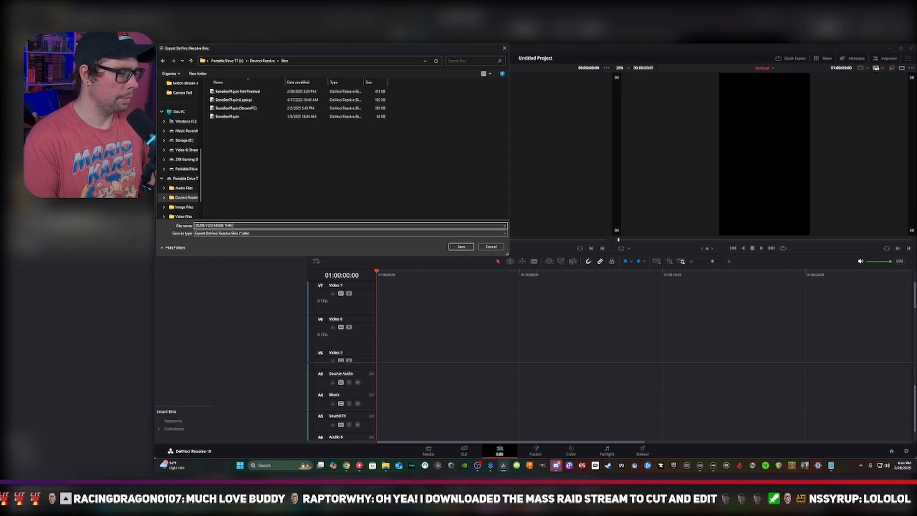
pyautogui.write(' ON STREAM')
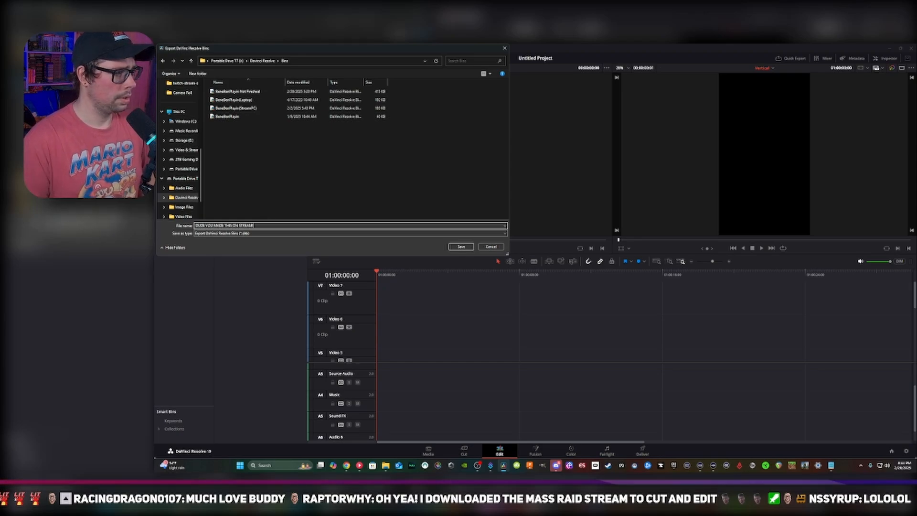
pyautogui.click(458, 248)
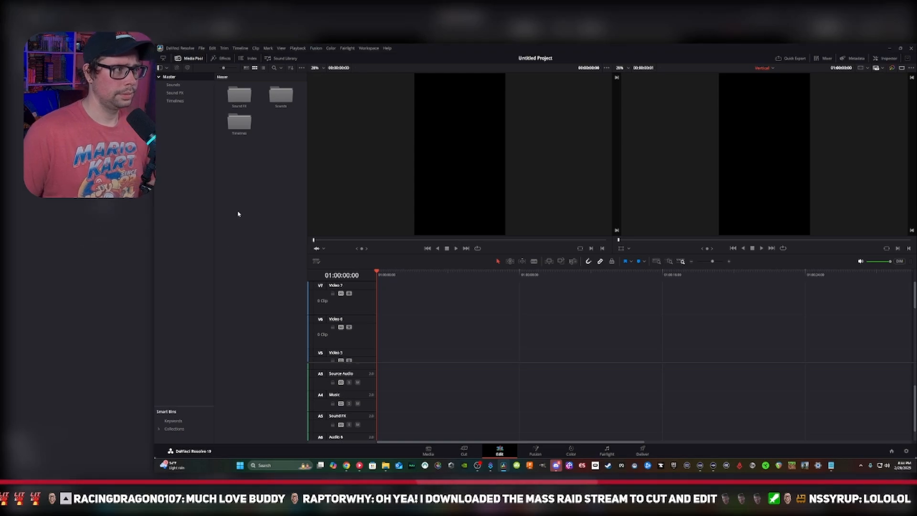
pyautogui.click(912, 48)
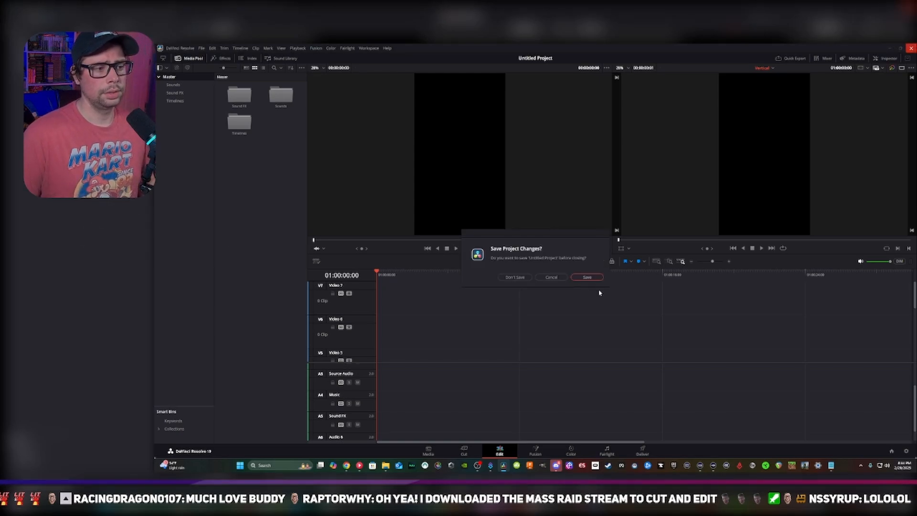
pyautogui.click(585, 277)
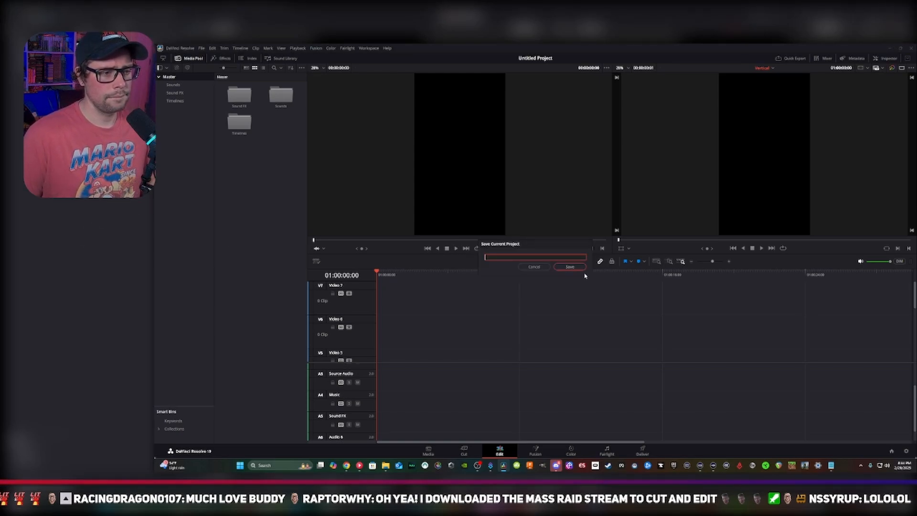
pyautogui.click(545, 268)
# Quit without saving the project, then open a blank Untitled Project on the Edit page
pyautogui.click(911, 48)
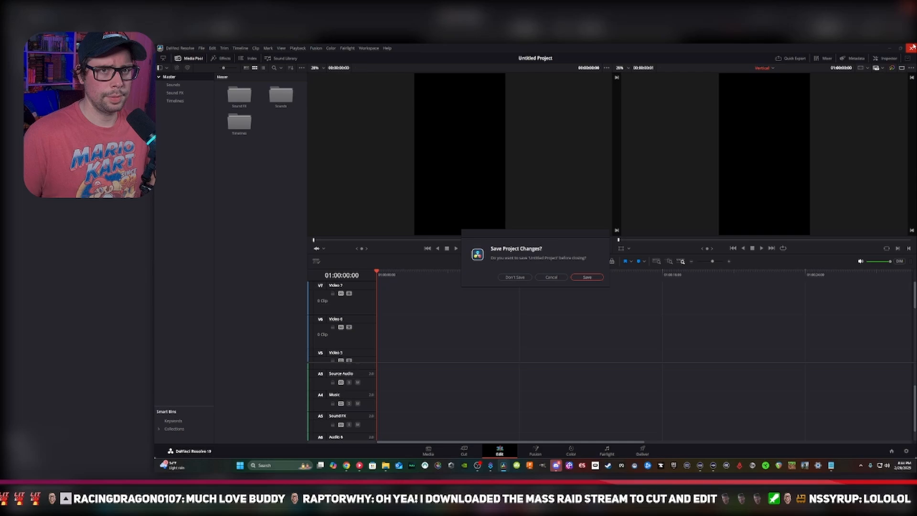
pyautogui.click(522, 278)
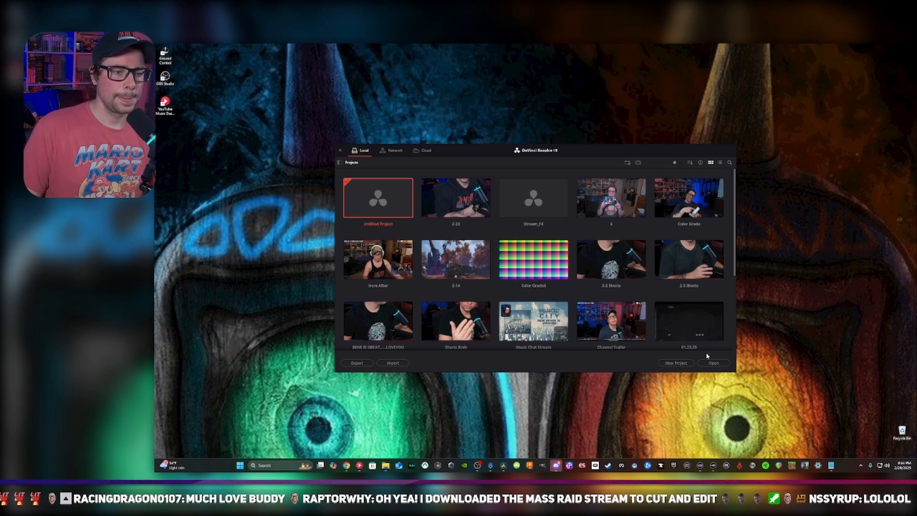
pyautogui.click(712, 364)
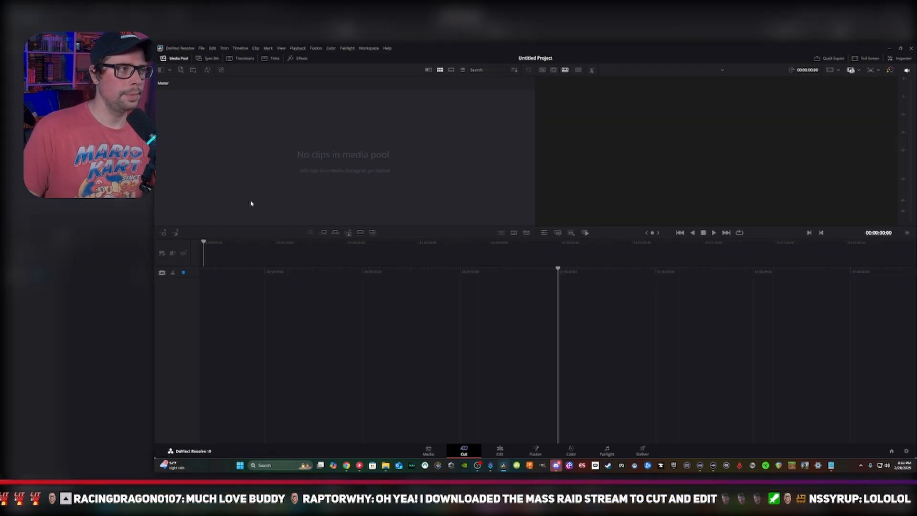
pyautogui.click(500, 450)
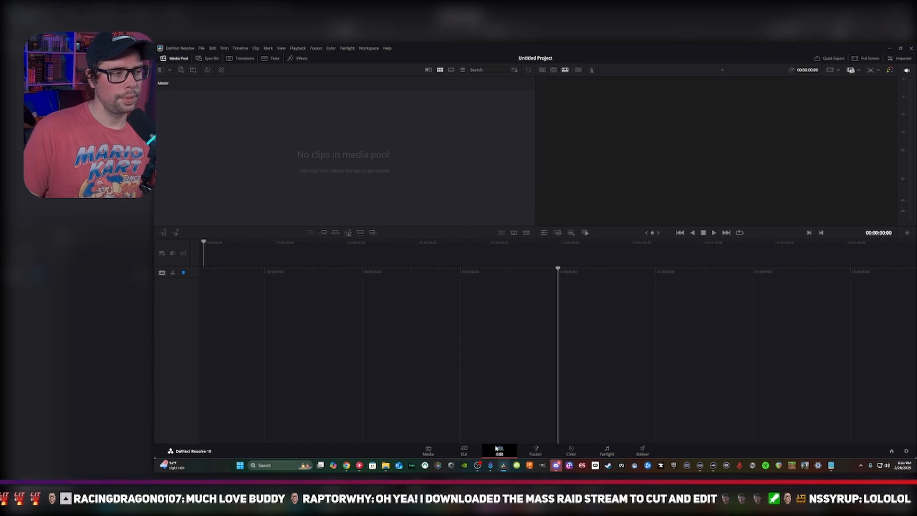
# Import the exported bin file DUDE YOU MADE THIS ON STREAM into the empty media pool
pyautogui.rightClick(235, 129)
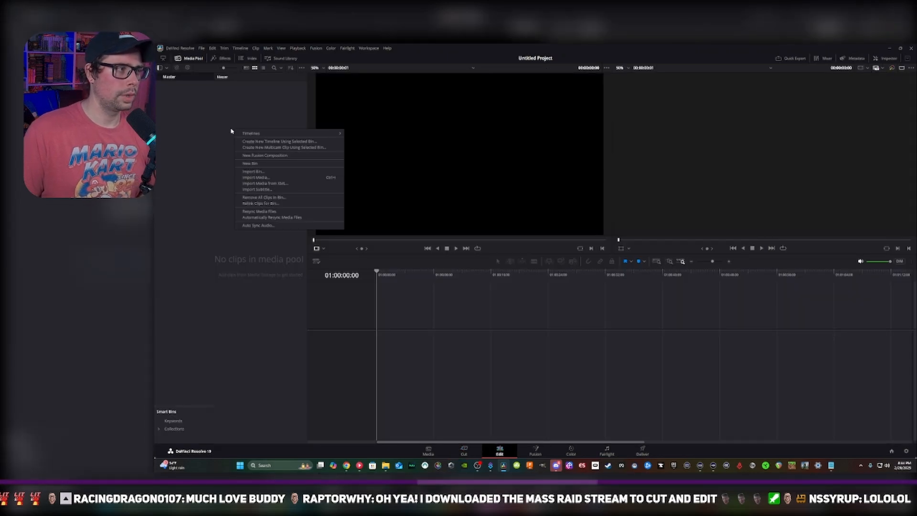
pyautogui.click(250, 171)
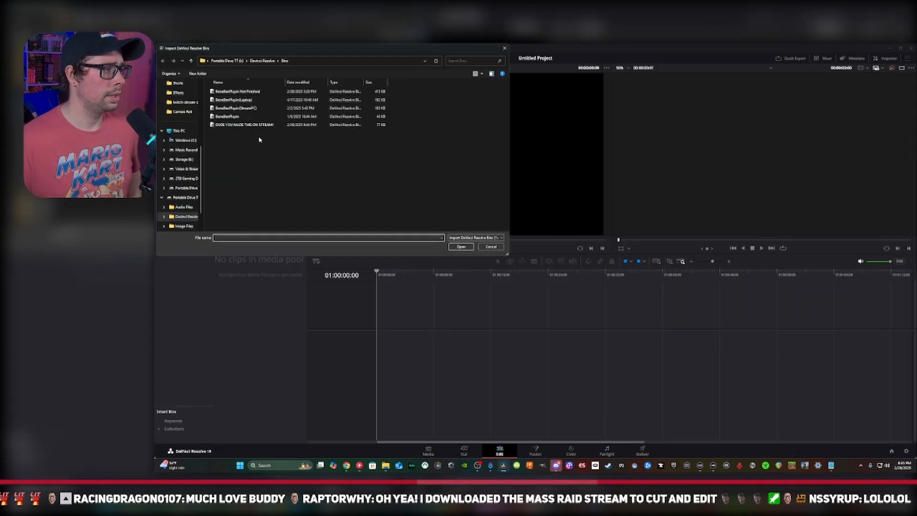
pyautogui.doubleClick(252, 124)
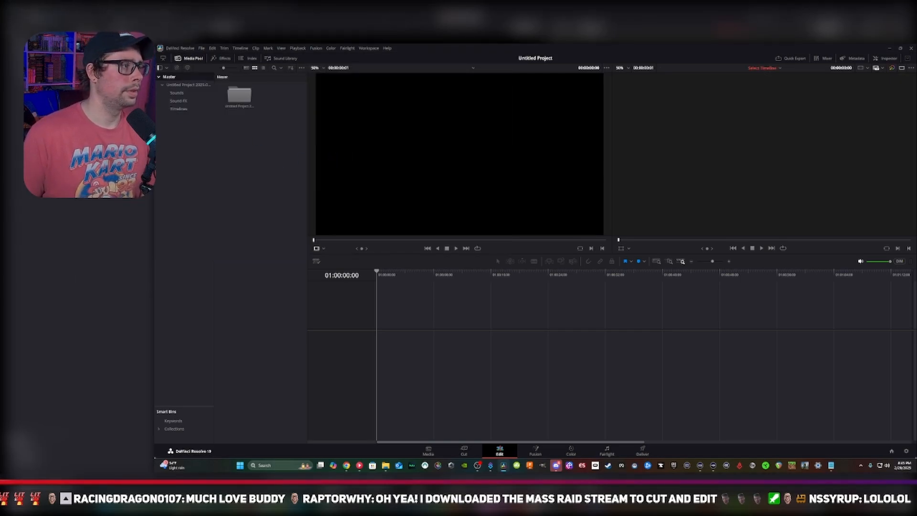
# Check the imported Sound FX bin and open the Vertical timeline from the Timelines bin
pyautogui.click(178, 100)
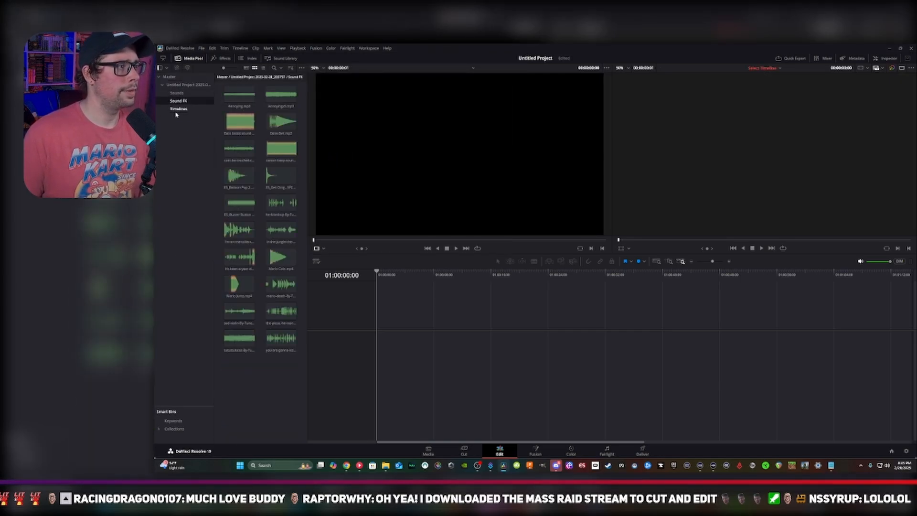
pyautogui.click(179, 109)
pyautogui.moveTo(239, 122); pyautogui.dragTo(394, 336)
pyautogui.moveTo(407, 370); pyautogui.dragTo(279, 100)
pyautogui.doubleClick(280, 100)
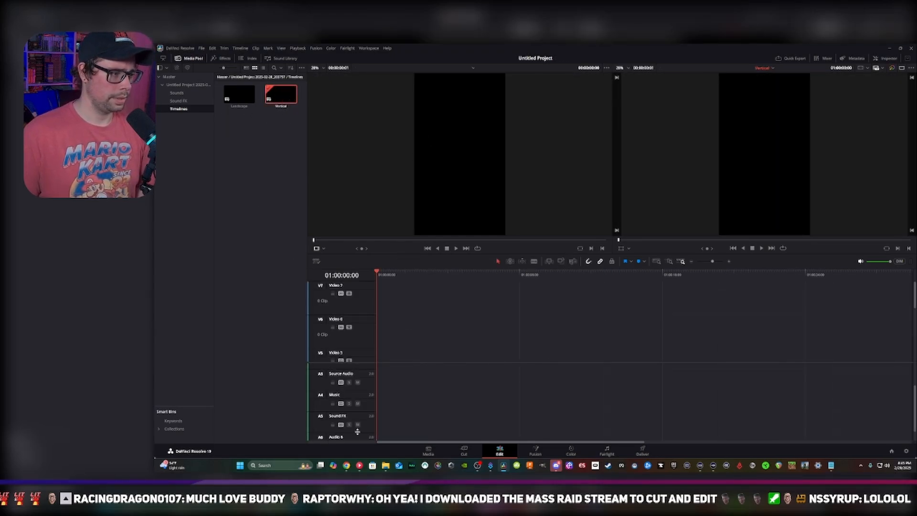
pyautogui.scroll(2, 358, 394)
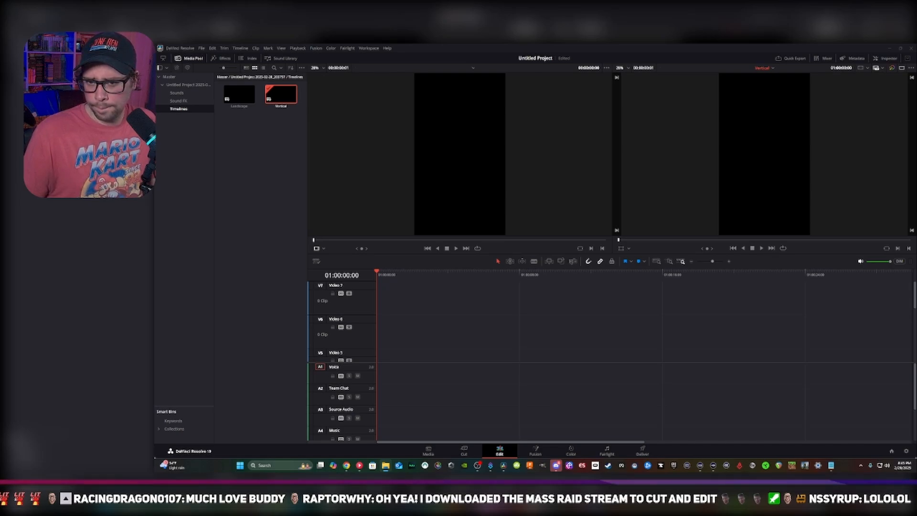
# Try placing recorded vertical clips at the start of the Vertical timeline and undo the placement on Video 5
pyautogui.moveTo(913, 275); pyautogui.dragTo(377, 344)
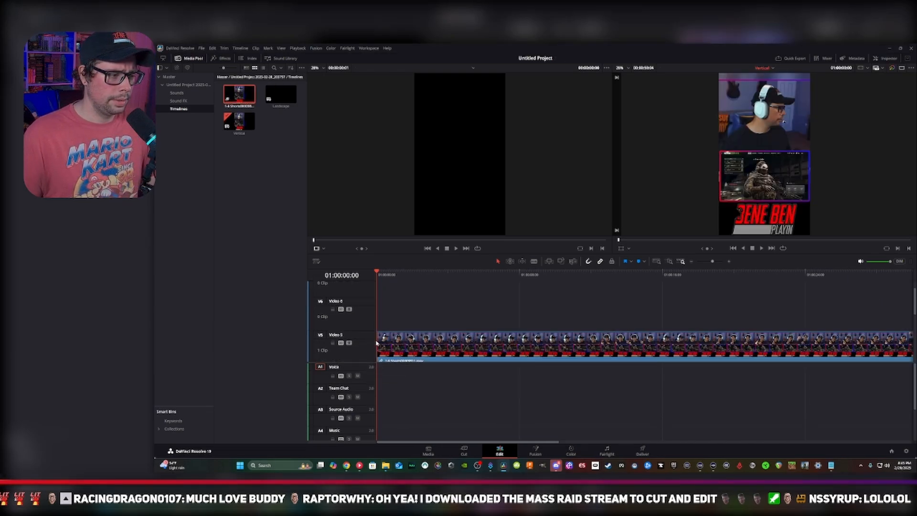
pyautogui.scroll(3, 448, 382)
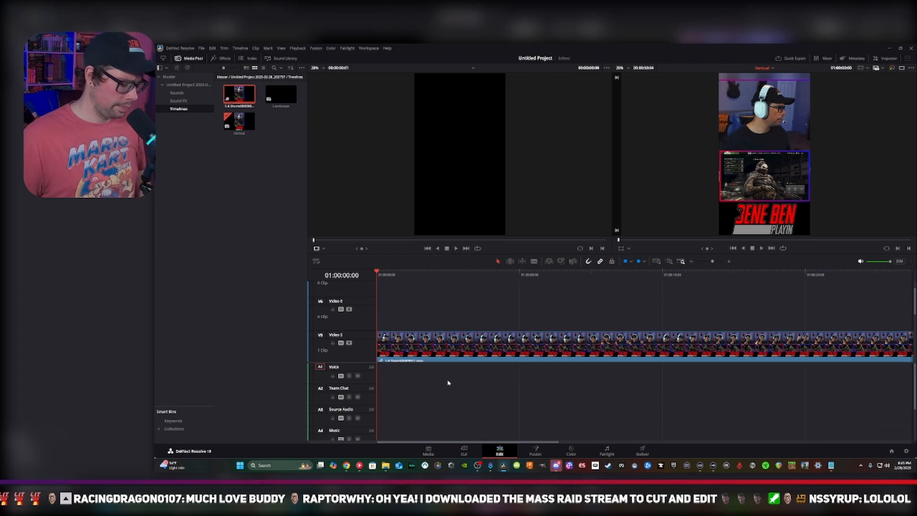
pyautogui.hotkey('ctrl', 'z')
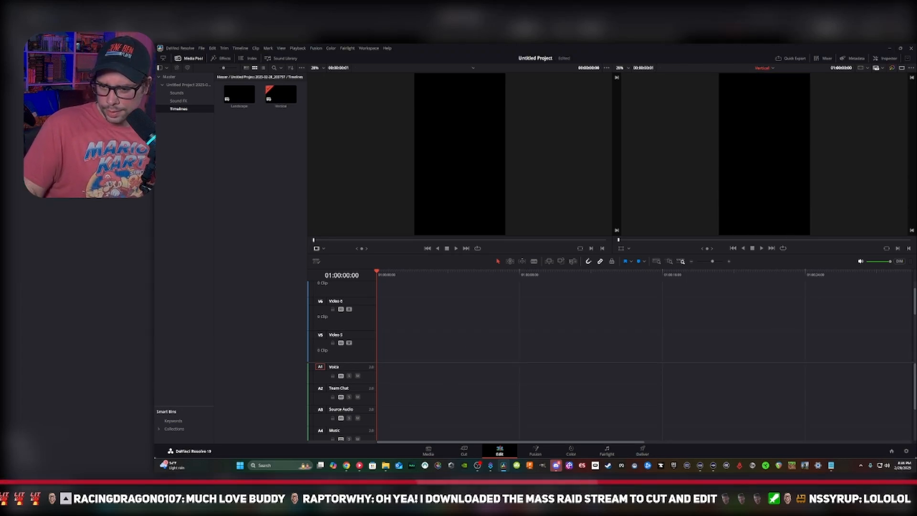
pyautogui.moveTo(679, 417); pyautogui.dragTo(431, 362)
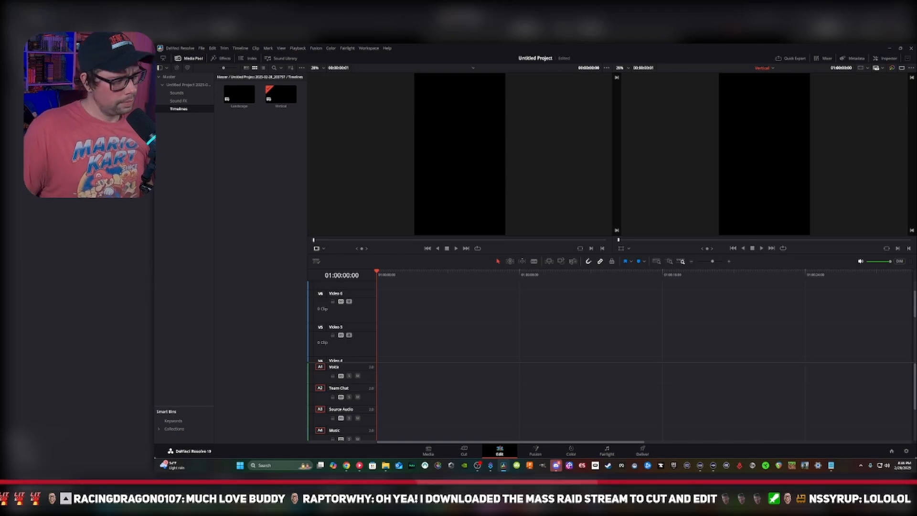
pyautogui.moveTo(914, 392); pyautogui.dragTo(378, 357)
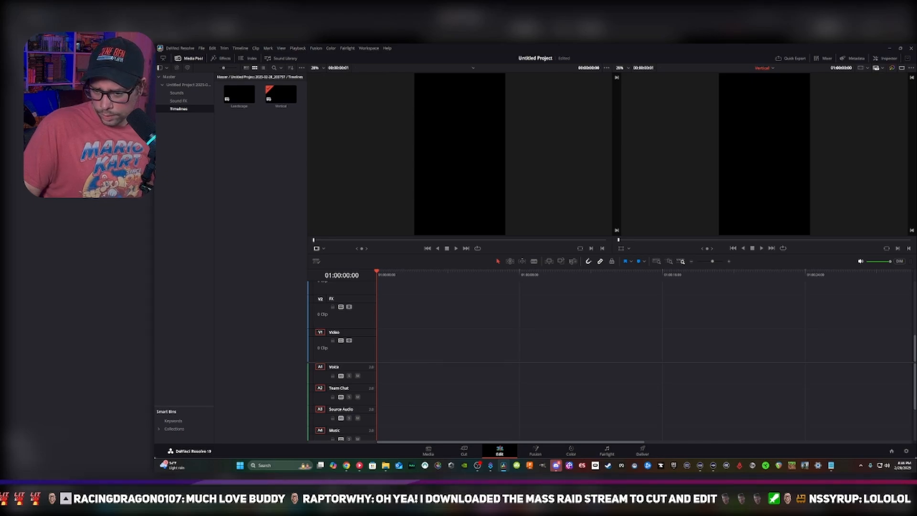
# Place the 2025-02-23 vertical recording at the start of the V1 Video track and unlink its video and audio clips
pyautogui.moveTo(916, 394); pyautogui.dragTo(378, 359)
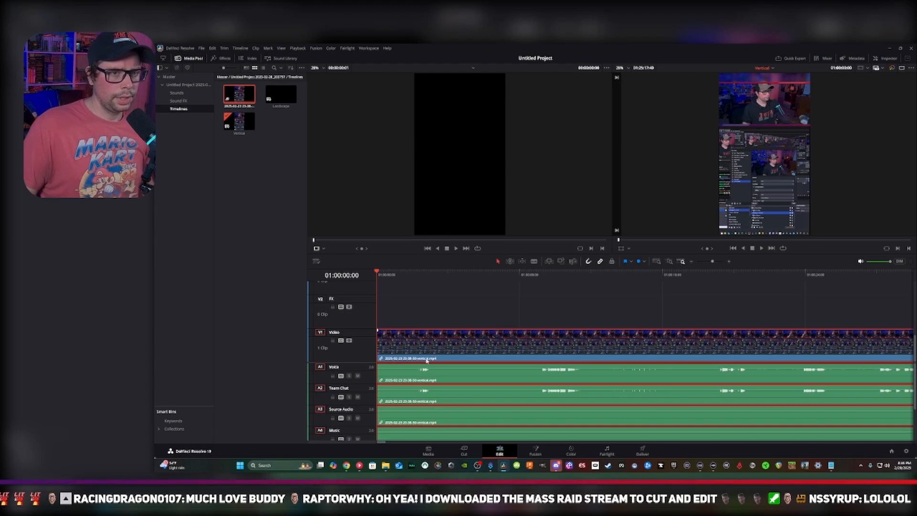
pyautogui.rightClick(478, 372)
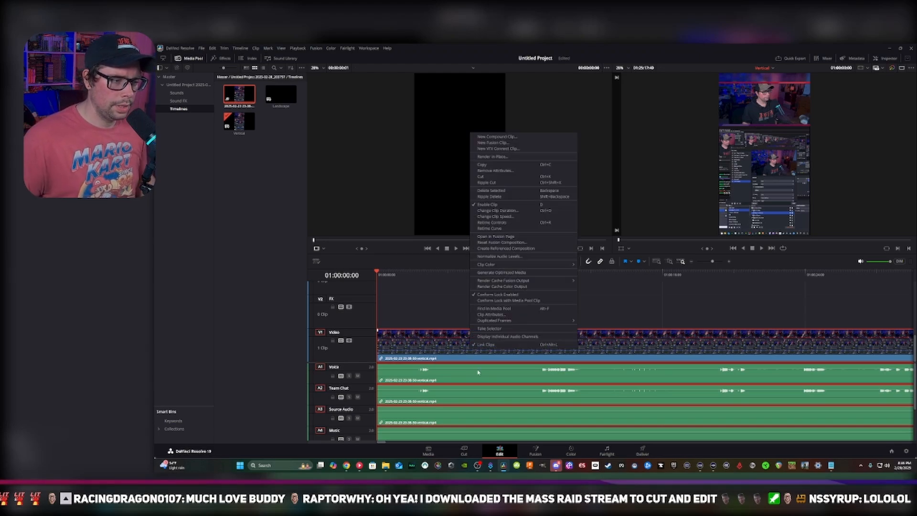
pyautogui.click(488, 344)
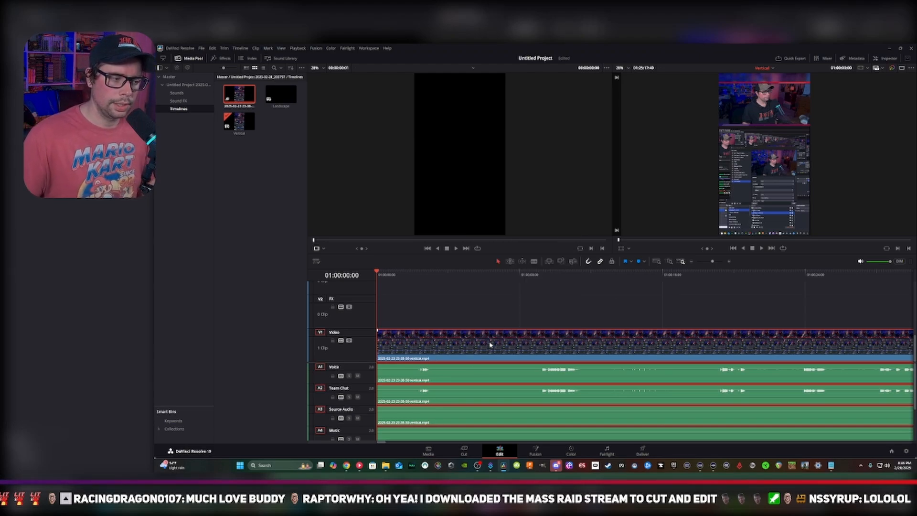
# Examine the recording's separate audio clips on the Voice, Team Chat, Source Audio and Music tracks
pyautogui.keyDown('ctrl'); pyautogui.click(464, 378); pyautogui.keyUp('ctrl')
pyautogui.keyDown('ctrl'); pyautogui.click(464, 398); pyautogui.keyUp('ctrl')
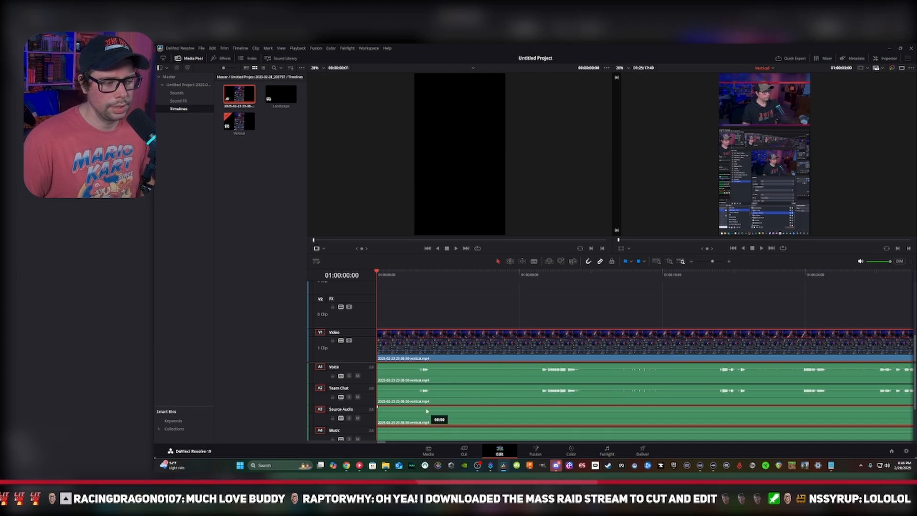
pyautogui.moveTo(426, 411); pyautogui.dragTo(424, 383)
pyautogui.scroll(-3, 515, 415)
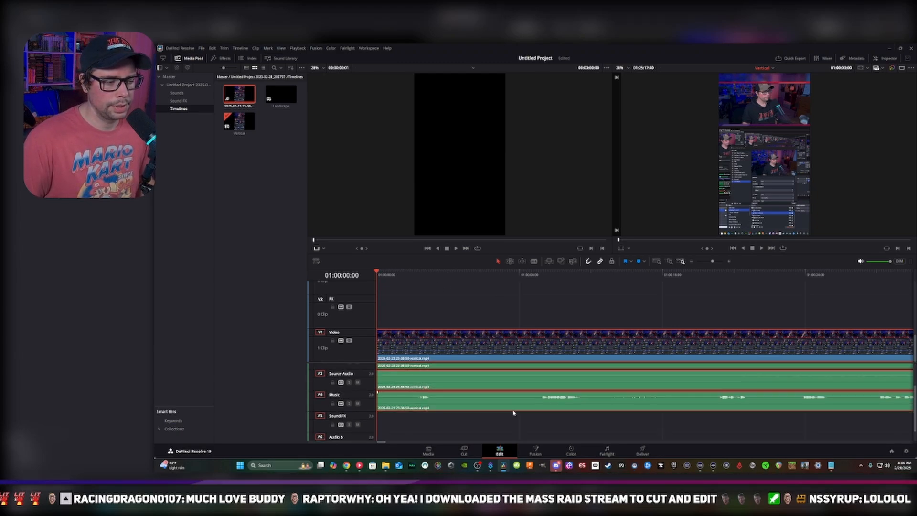
pyautogui.scroll(3, 513, 414)
pyautogui.hscroll(10, 628, 397)
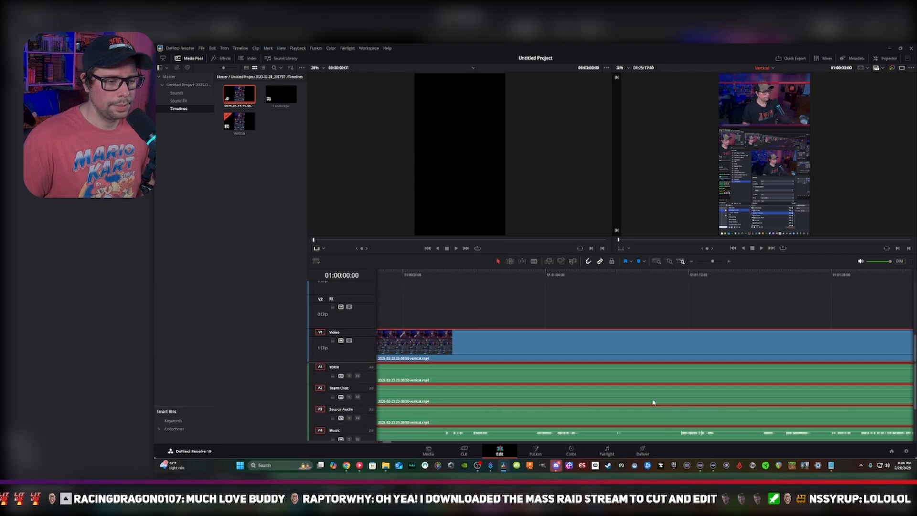
# Compare the recording's audio waveforms along the Vertical timeline, from the Voice track down to the Sound FX track
pyautogui.hscroll(2, 477, 404)
pyautogui.hscroll(10, 433, 394)
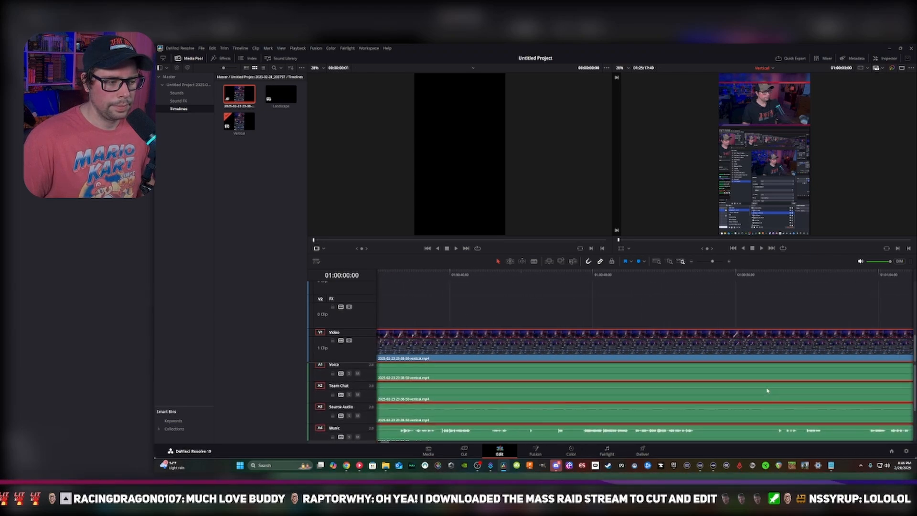
pyautogui.hscroll(15, 412, 403)
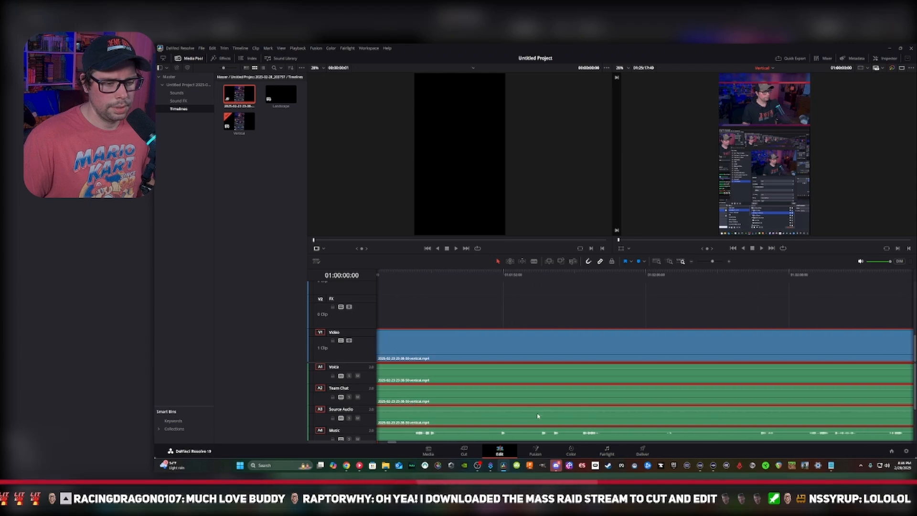
pyautogui.hscroll(15, 621, 406)
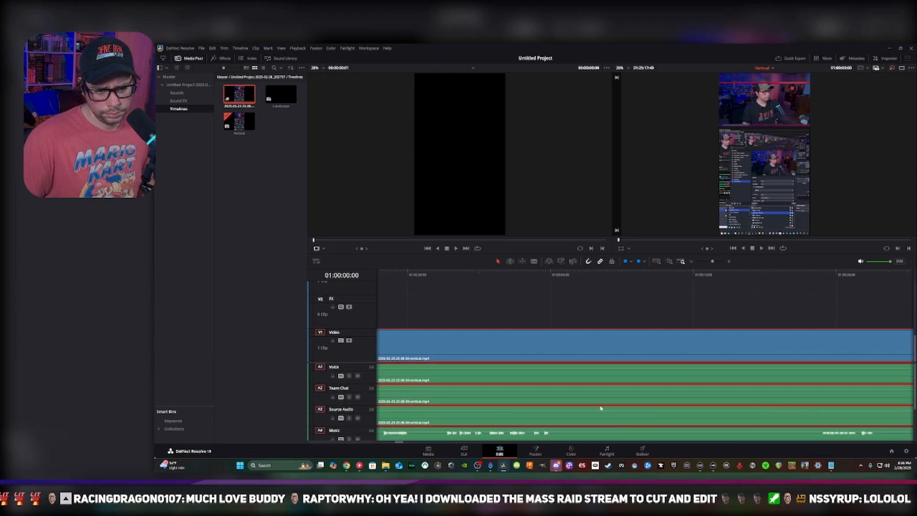
pyautogui.hscroll(-10, 603, 389)
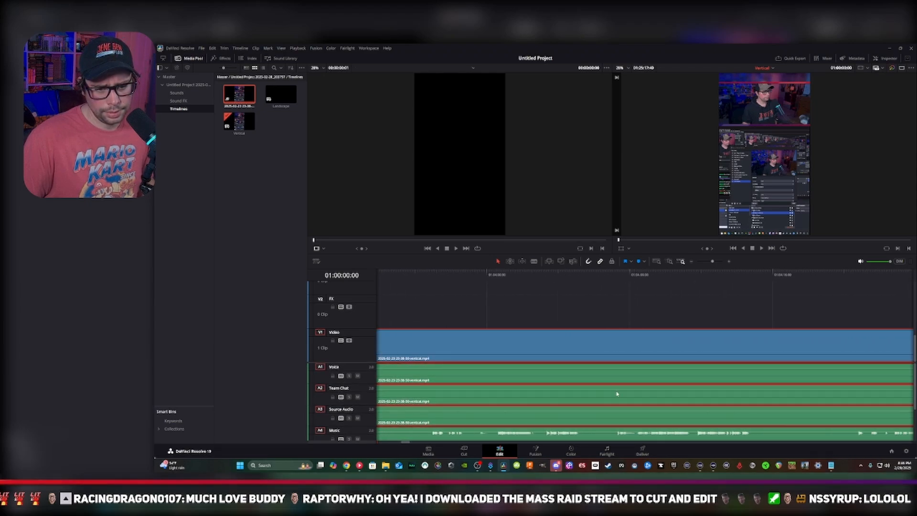
pyautogui.hscroll(-20, 742, 409)
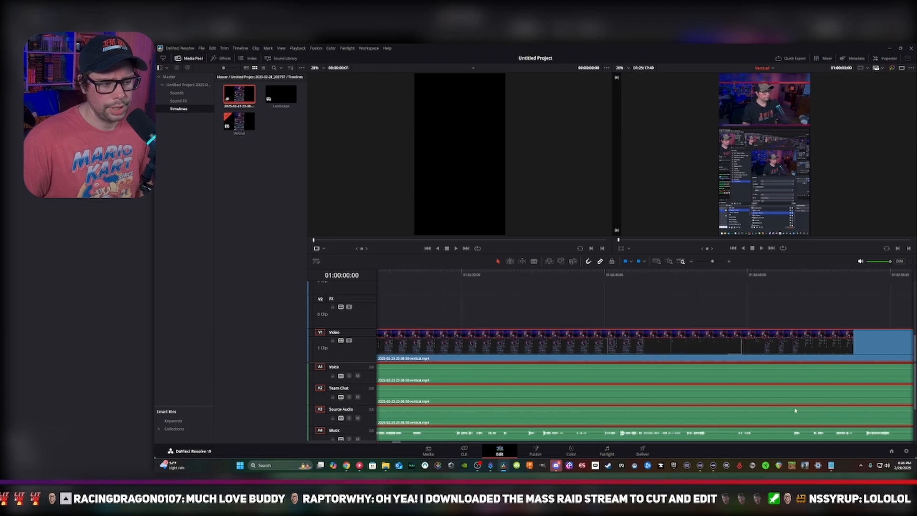
pyautogui.hscroll(-10, 688, 421)
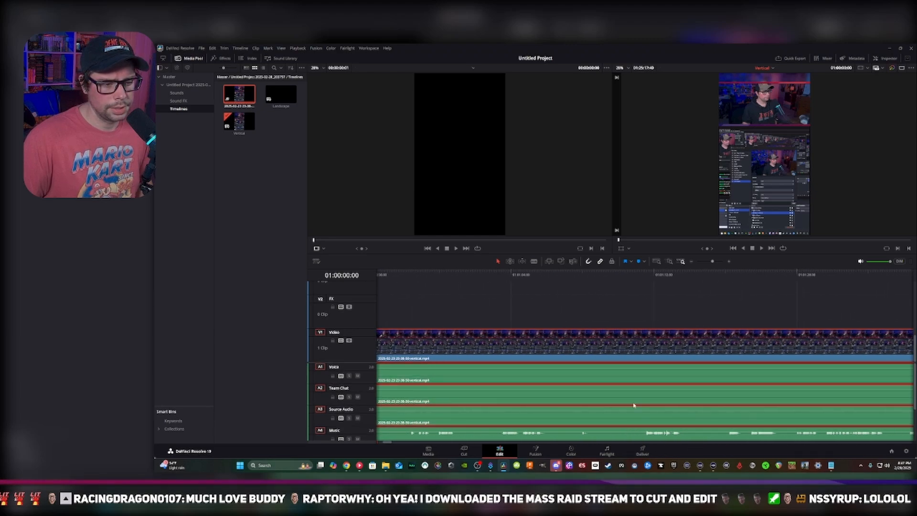
pyautogui.hscroll(-6, 825, 417)
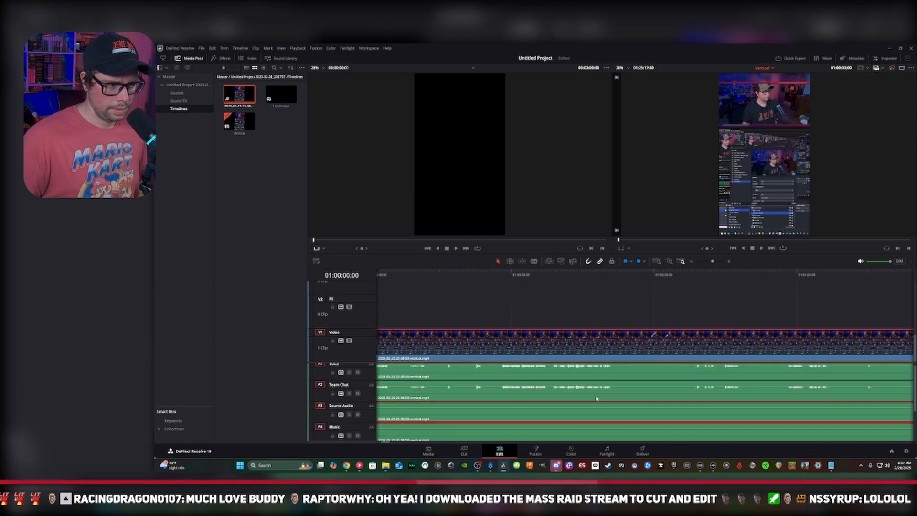
pyautogui.hscroll(-6, 709, 432)
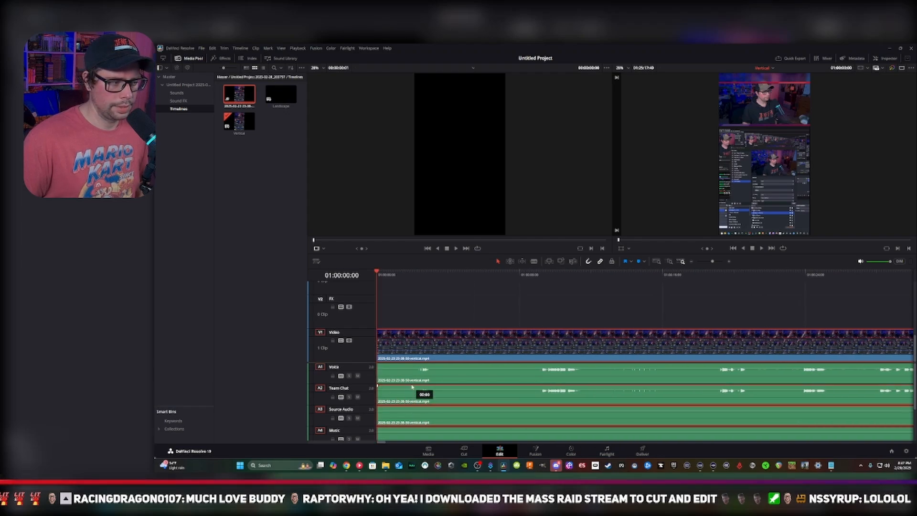
pyautogui.moveTo(412, 387); pyautogui.dragTo(413, 378)
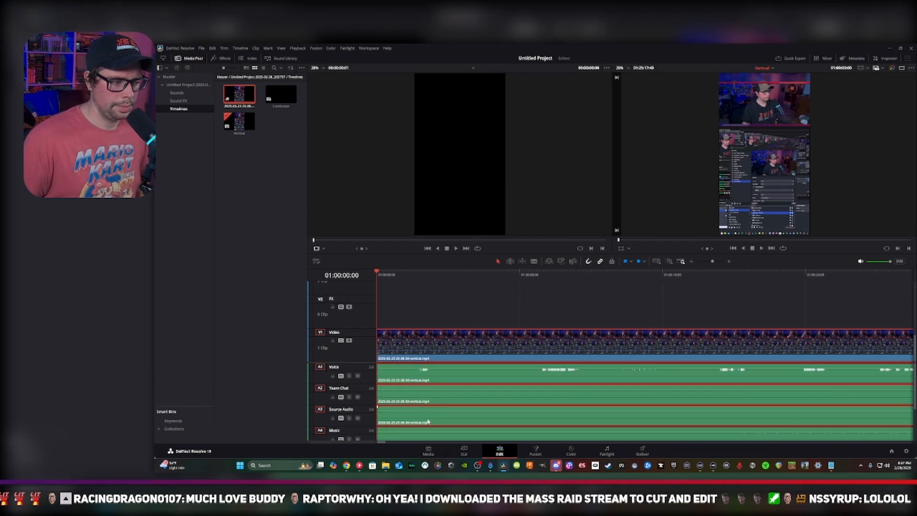
pyautogui.scroll(-2, 437, 424)
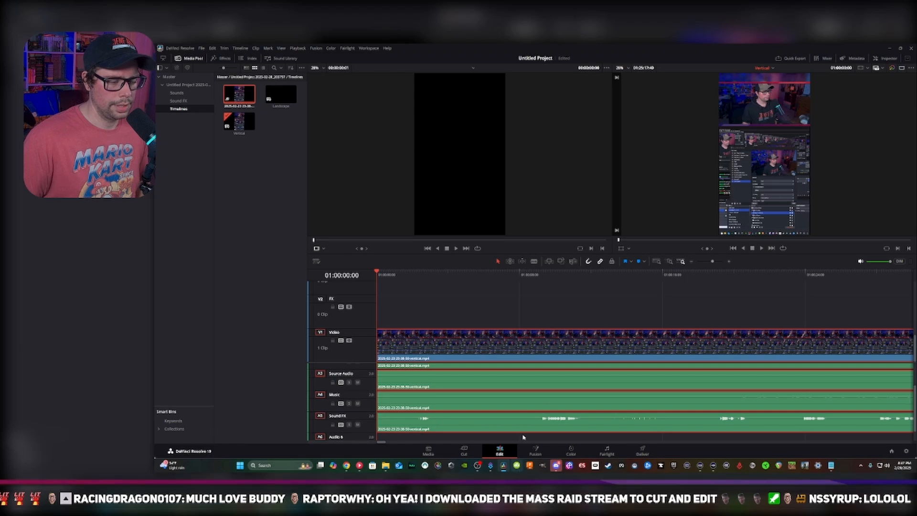
# Play a short passage of the recording from 01:00:08:38 to check its audio, and stop playback
pyautogui.click(531, 274)
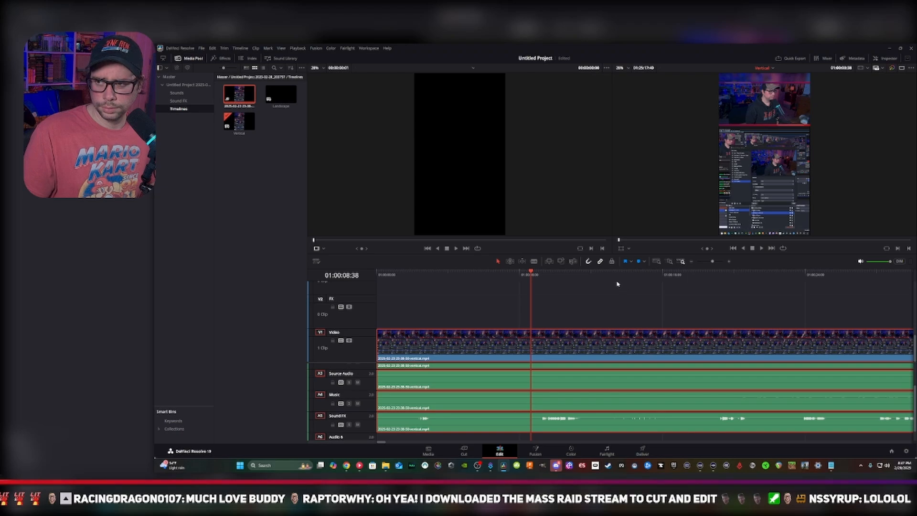
pyautogui.press('space')
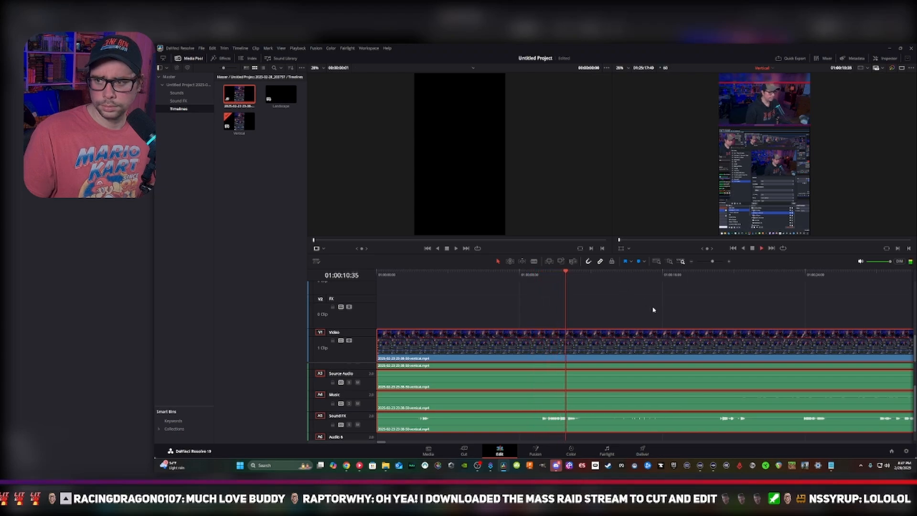
pyautogui.press('space')
pyautogui.scroll(2, 572, 404)
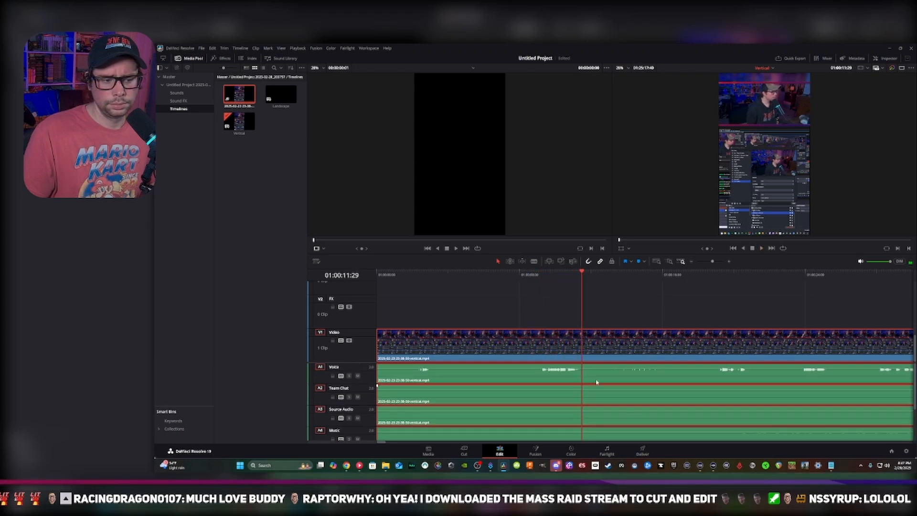
# Play another passage of the recording around 01:00:57, show its matching source frame, and return to the beginning of the timeline
pyautogui.moveTo(386, 398); pyautogui.dragTo(249, 400)
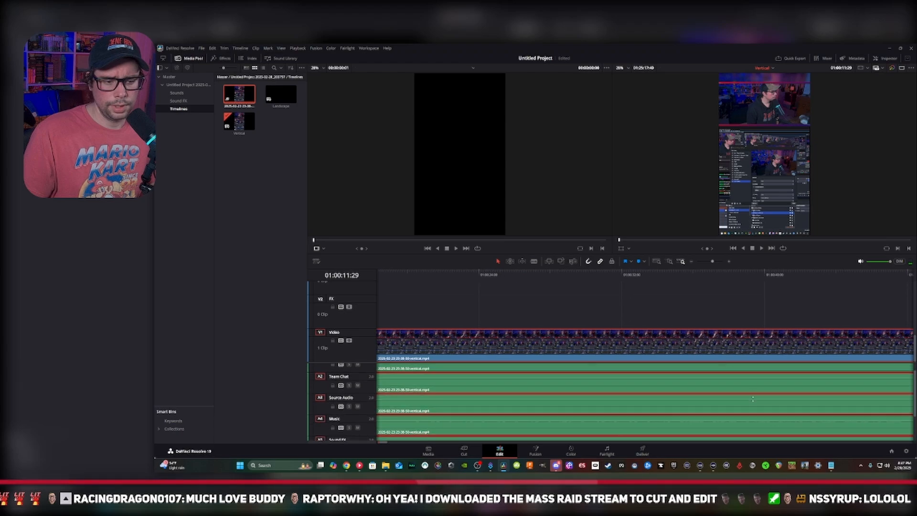
pyautogui.moveTo(897, 410); pyautogui.dragTo(512, 432)
pyautogui.moveTo(673, 416); pyautogui.dragTo(621, 389)
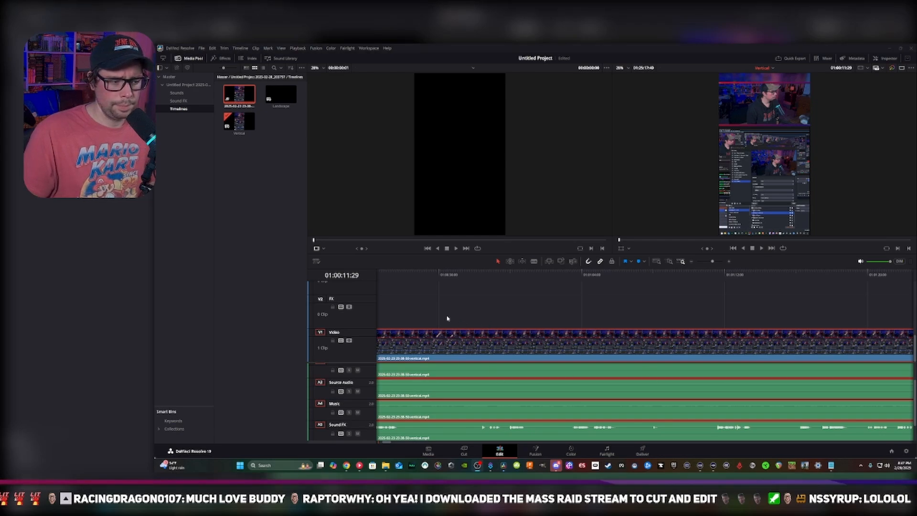
pyautogui.press('space')
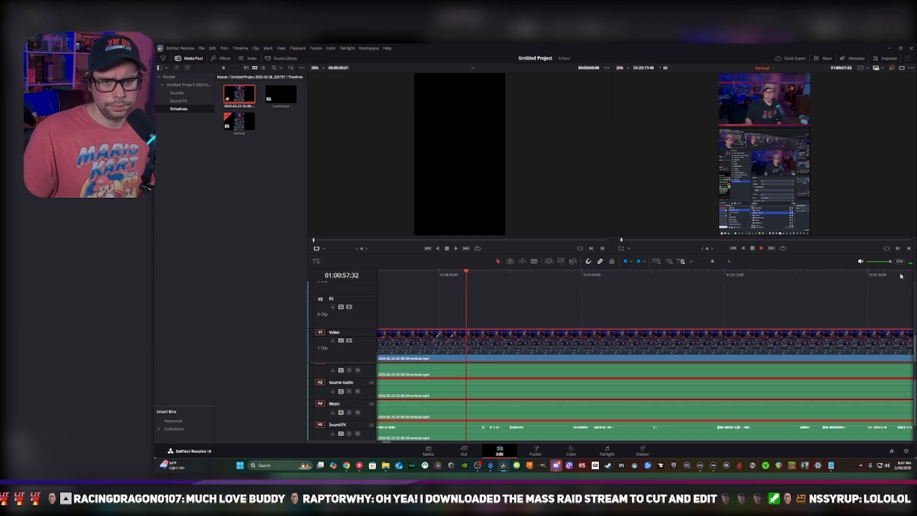
pyautogui.click(886, 249)
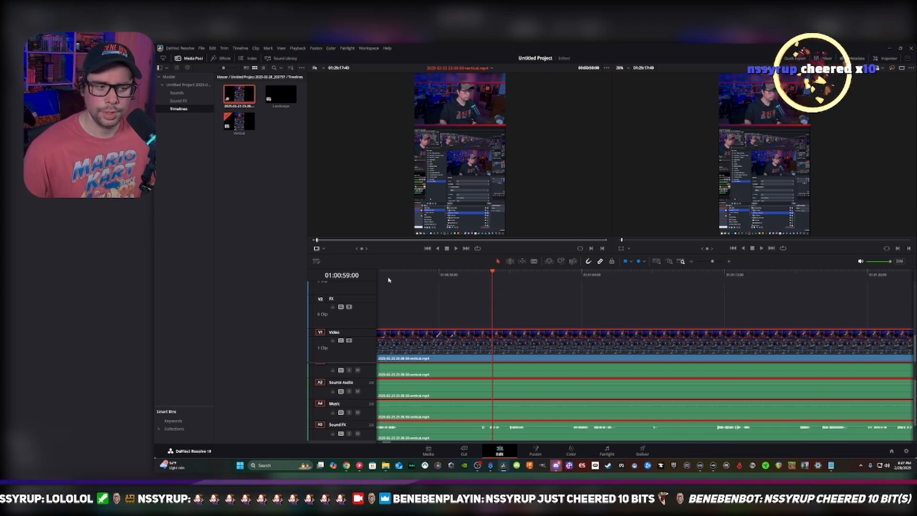
pyautogui.hscroll(-10, 690, 315)
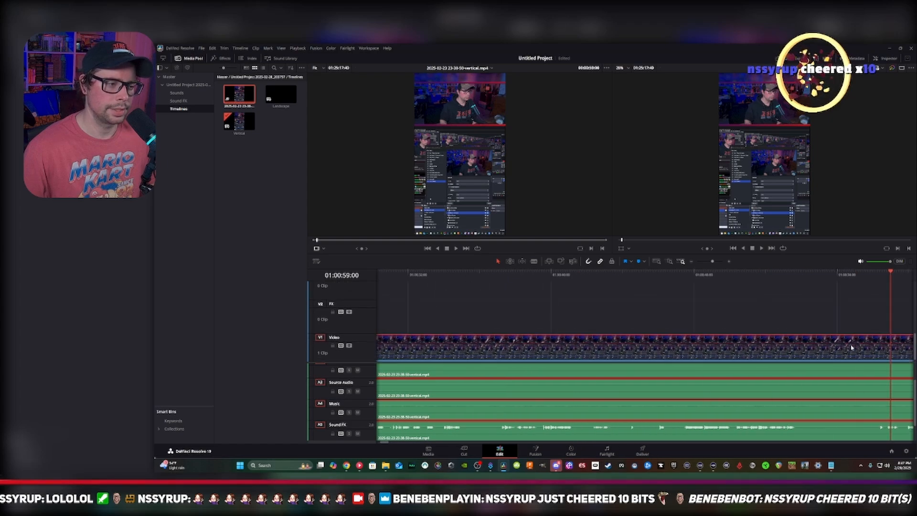
pyautogui.scroll(2, 691, 315)
pyautogui.hscroll(-4, 748, 311)
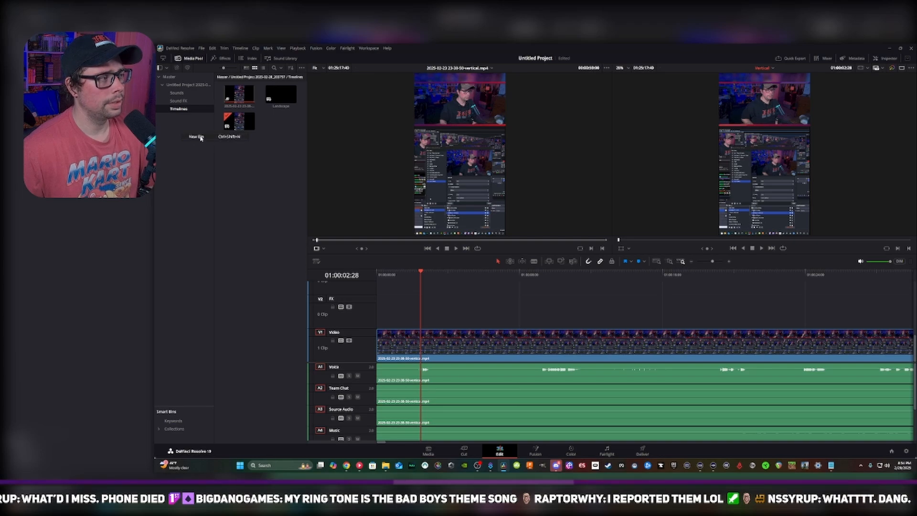
# Create a new bin named Video FX inside the Timelines bin
pyautogui.click(188, 136)
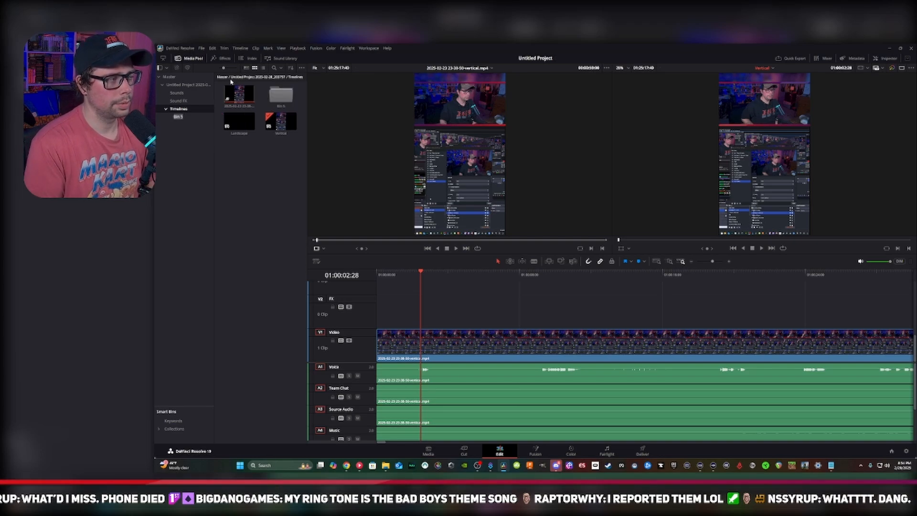
pyautogui.write('Video')
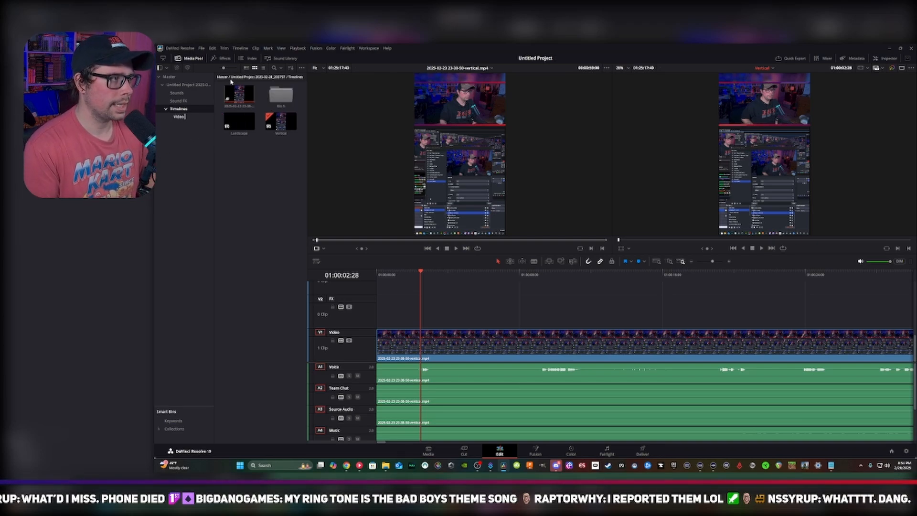
pyautogui.write(' f')
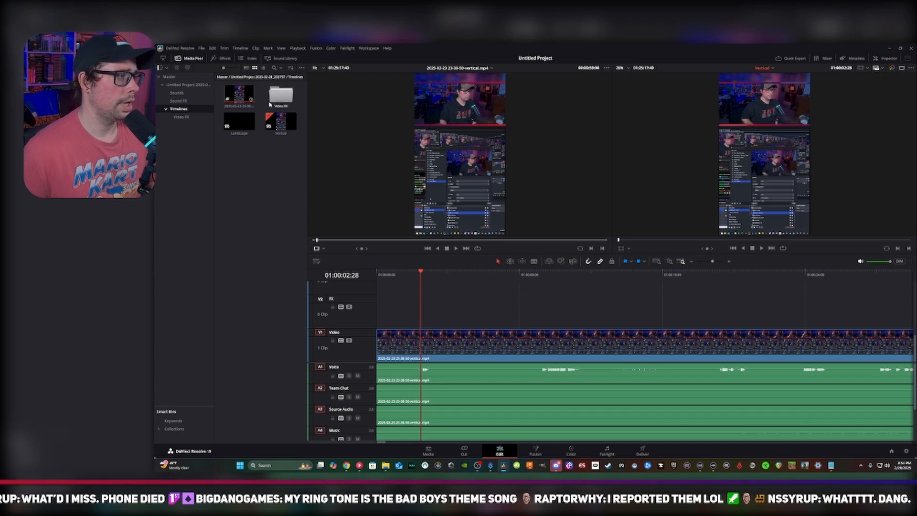
# Open the Video FX bin and create a sub-bin named Vert FX inside it
pyautogui.doubleClick(282, 102)
pyautogui.rightClick(261, 114)
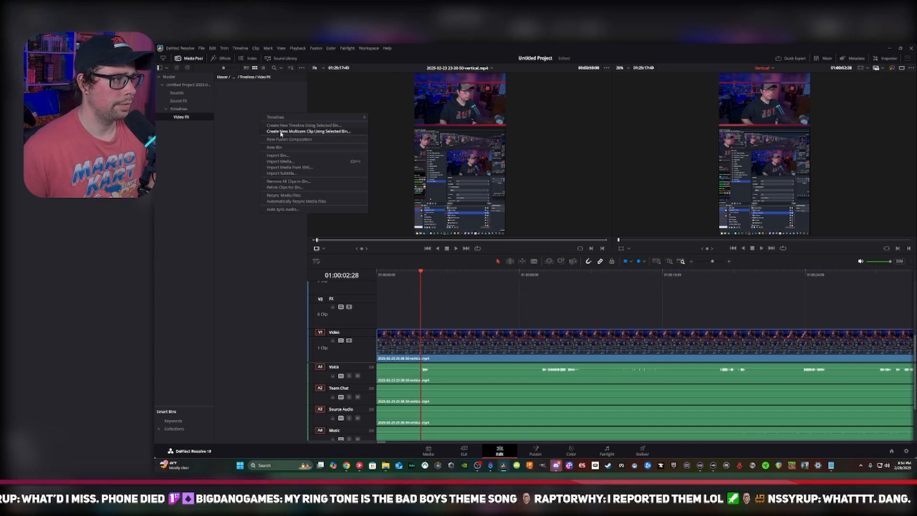
pyautogui.click(284, 148)
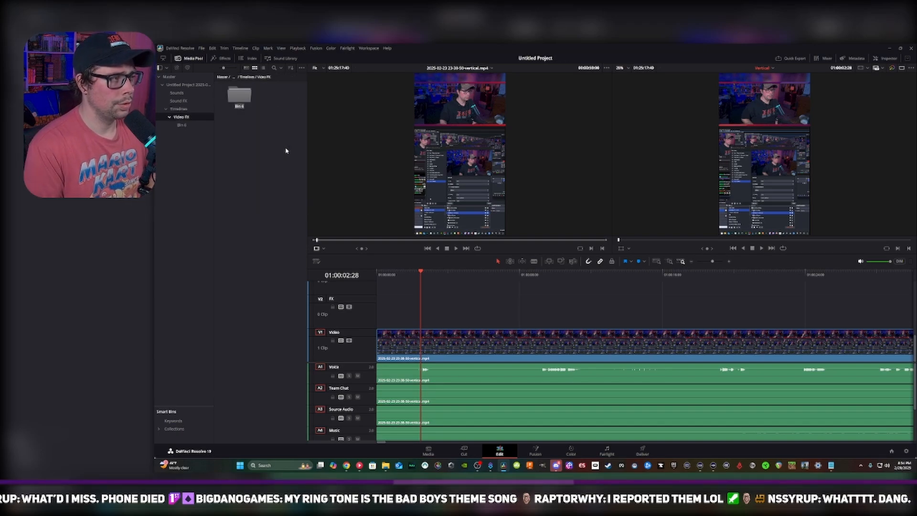
pyautogui.write('vert')
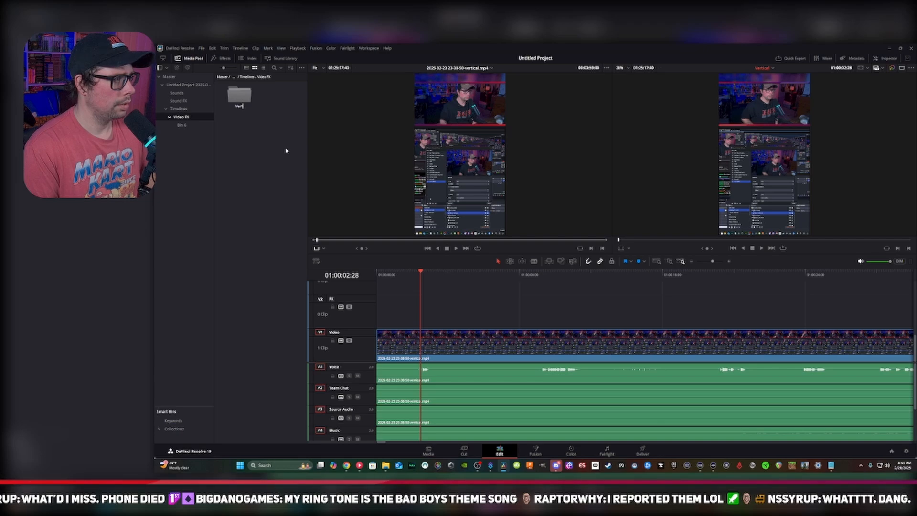
pyautogui.press('Return')
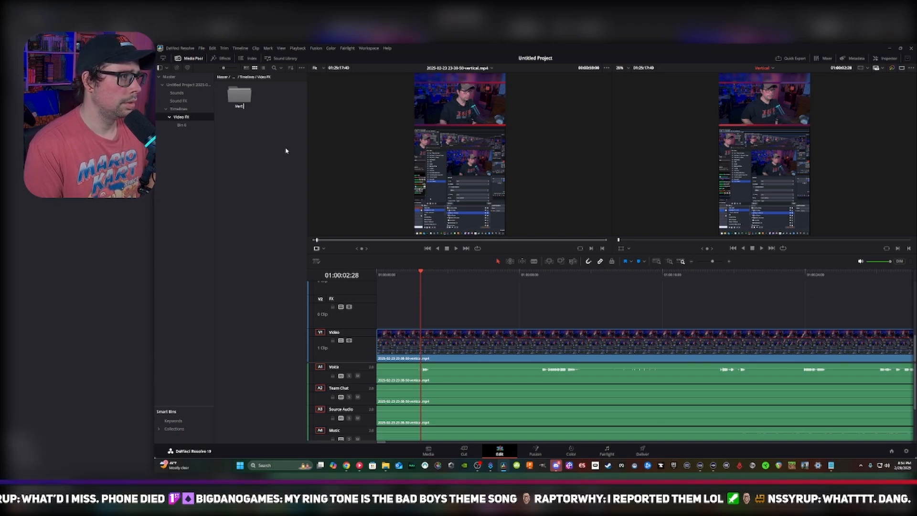
pyautogui.write('FX')
pyautogui.press('Return')
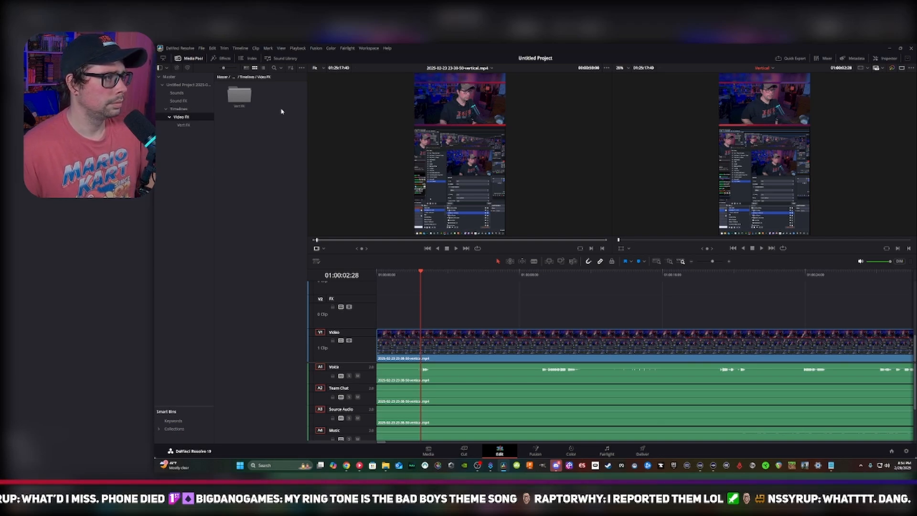
# Open the Vert FX bin, check the Collections smart bins, and return to the Video FX bin
pyautogui.doubleClick(239, 93)
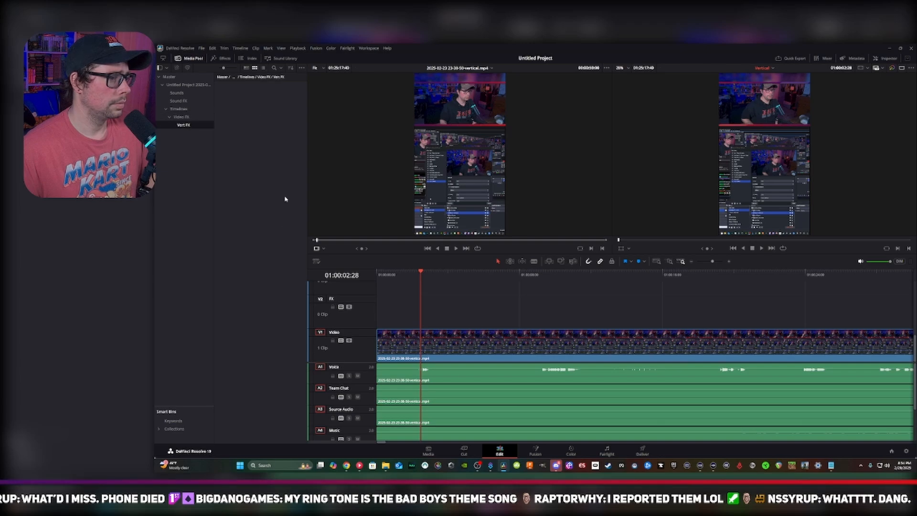
pyautogui.click(175, 429)
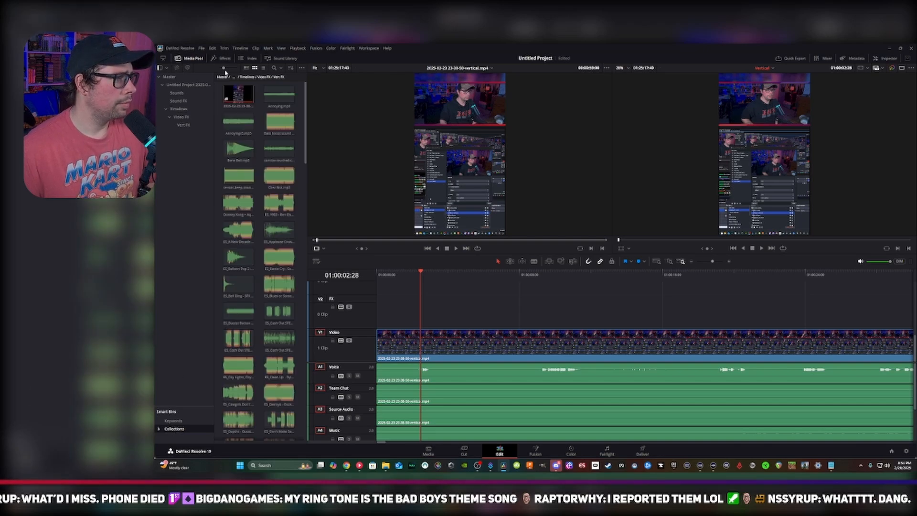
pyautogui.click(182, 118)
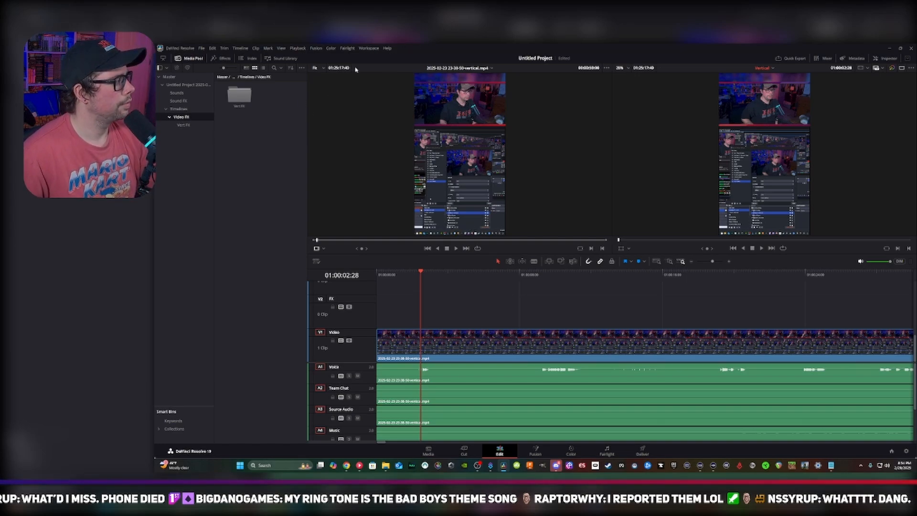
# Search the effects for "adju" and place an Adjustment Clip on the V2 FX track at 01:00:02:28
pyautogui.click(225, 58)
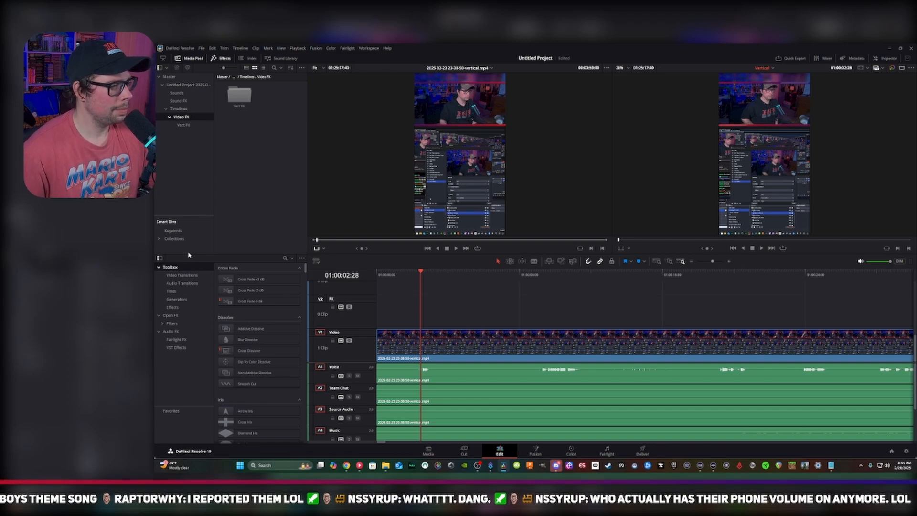
pyautogui.click(285, 259)
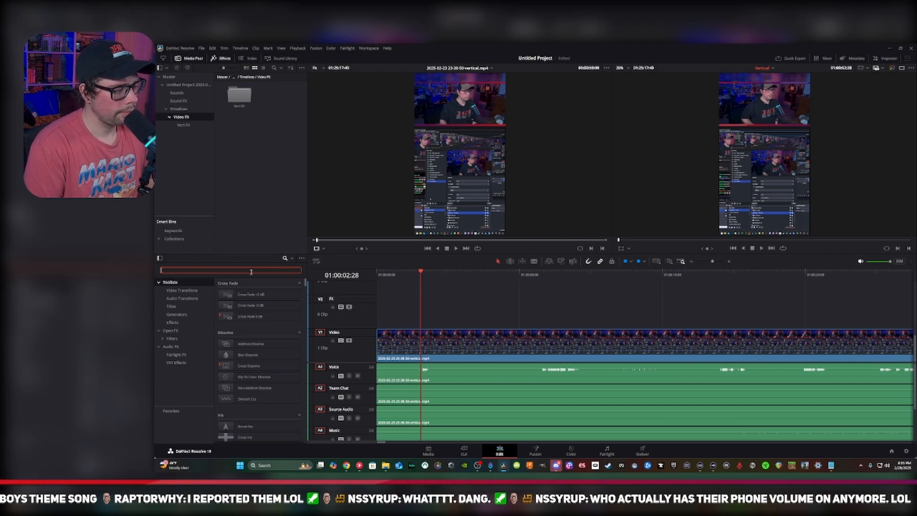
pyautogui.write('adju')
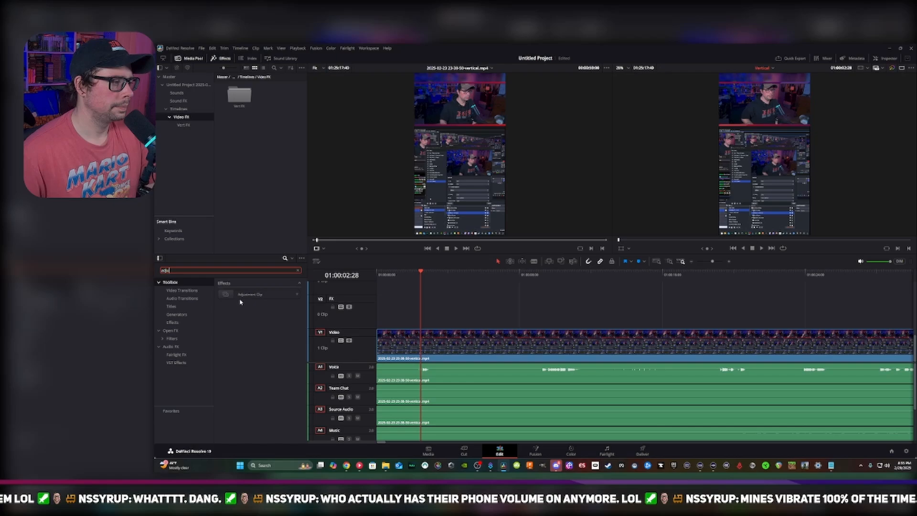
pyautogui.click(250, 293)
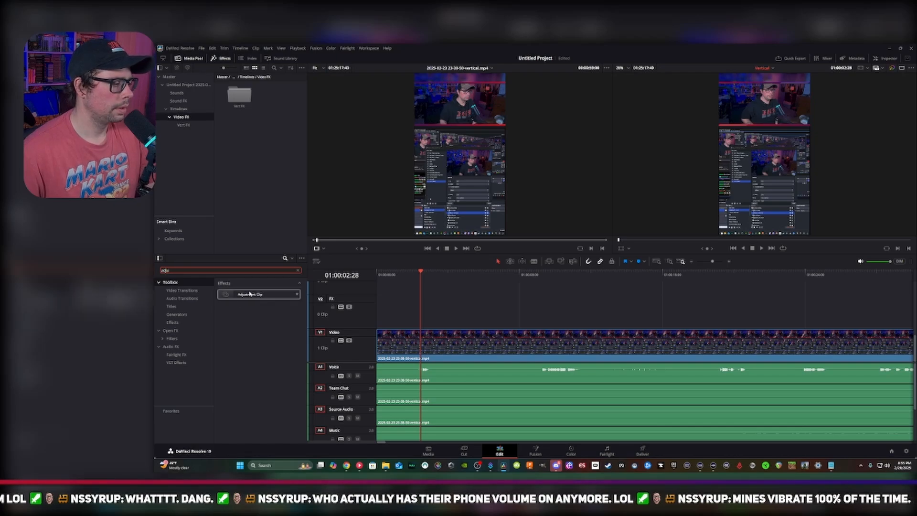
pyautogui.moveTo(254, 295); pyautogui.dragTo(377, 307)
pyautogui.moveTo(465, 314); pyautogui.dragTo(433, 312)
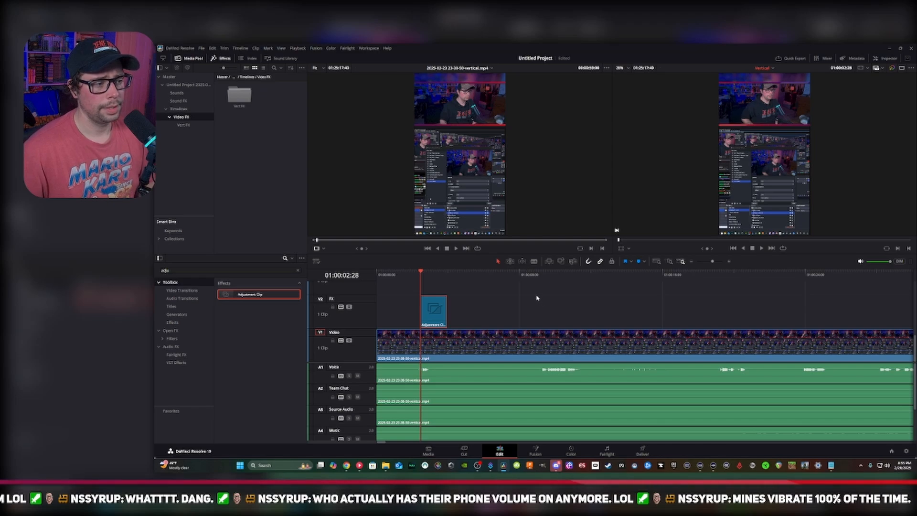
# Select the adjustment clip on V2 and add Transform keyframes to it at 01:00:02:28
pyautogui.press('space')
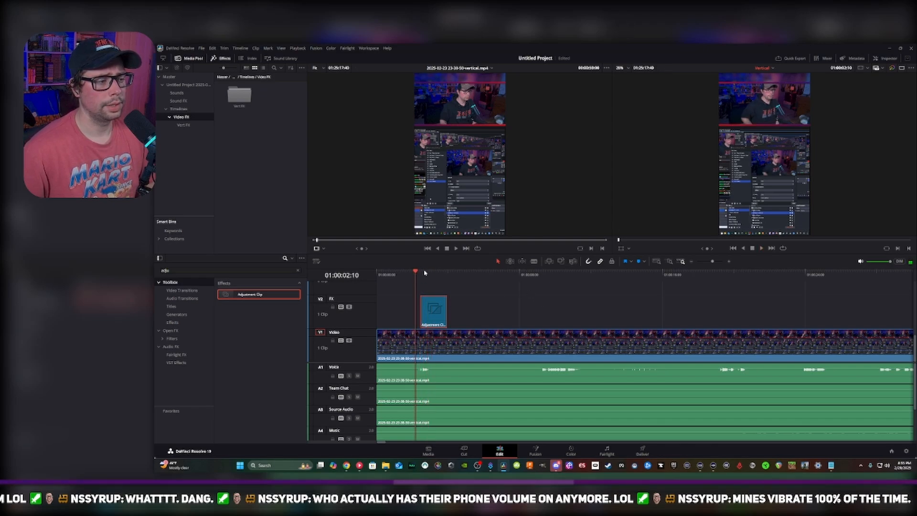
pyautogui.click(417, 276)
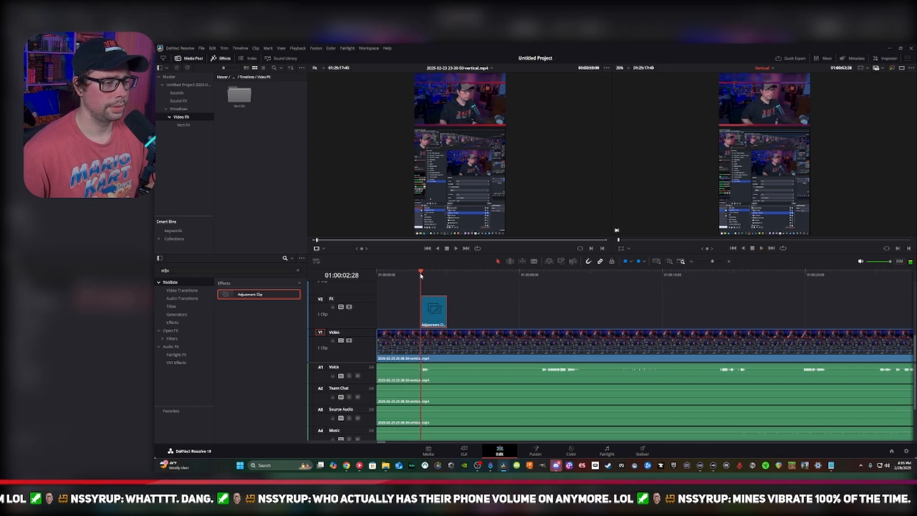
pyautogui.rightClick(434, 313)
pyautogui.click(436, 310)
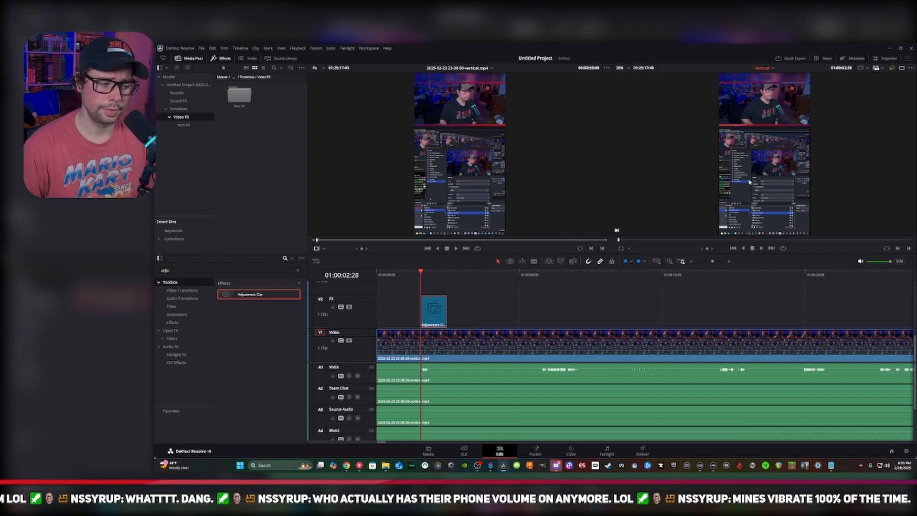
pyautogui.click(882, 59)
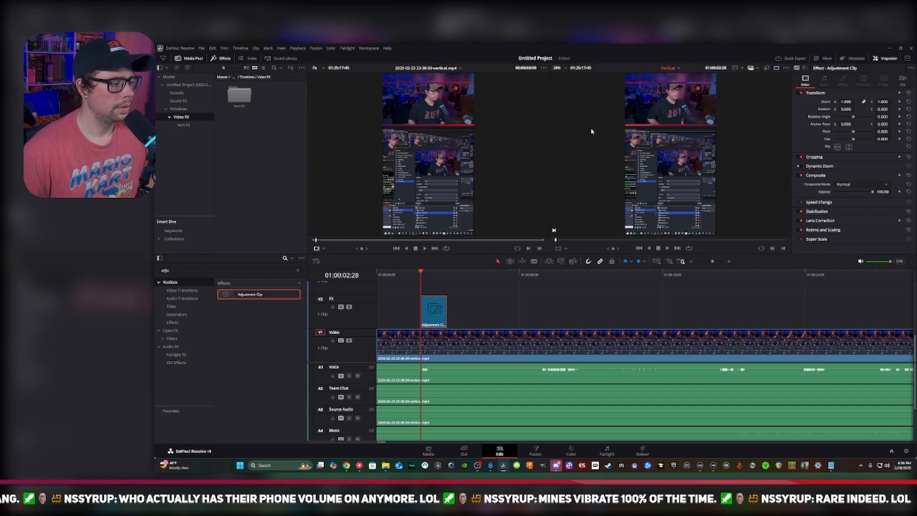
pyautogui.click(899, 93)
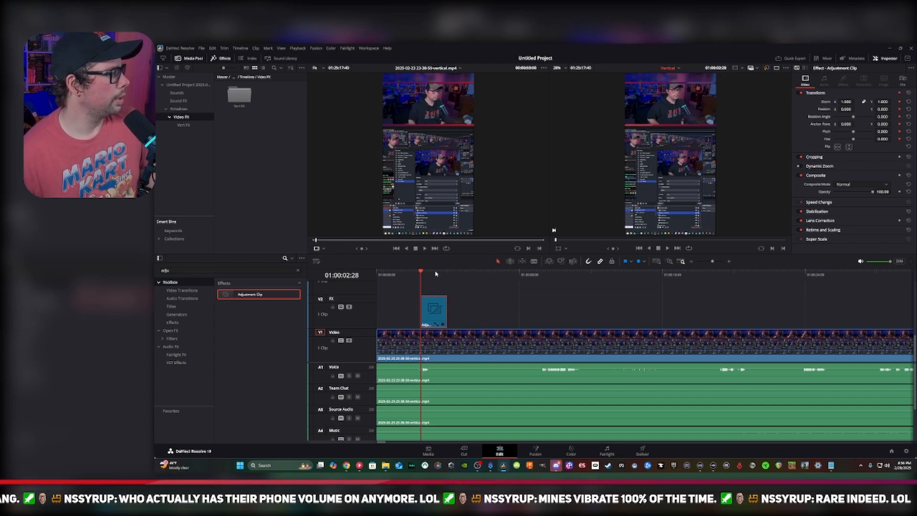
# Set the adjustment clip's zoom to 1.500 at 01:00:02:31 and compare that frame with the one at 01:00:02:28
pyautogui.press('Right')
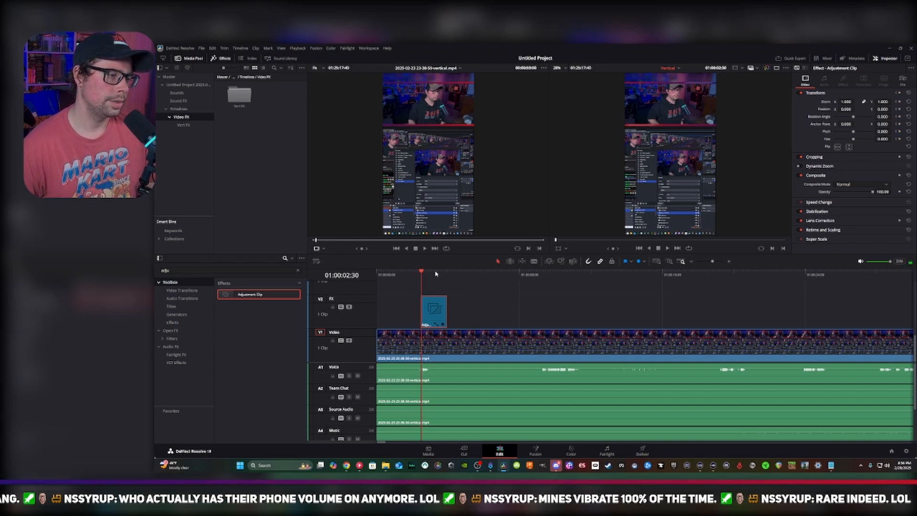
pyautogui.press('Right')
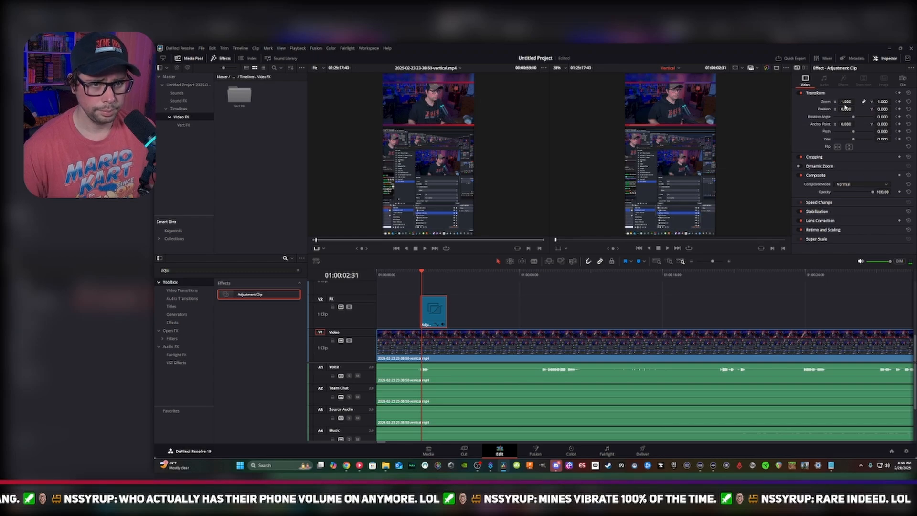
pyautogui.click(846, 102)
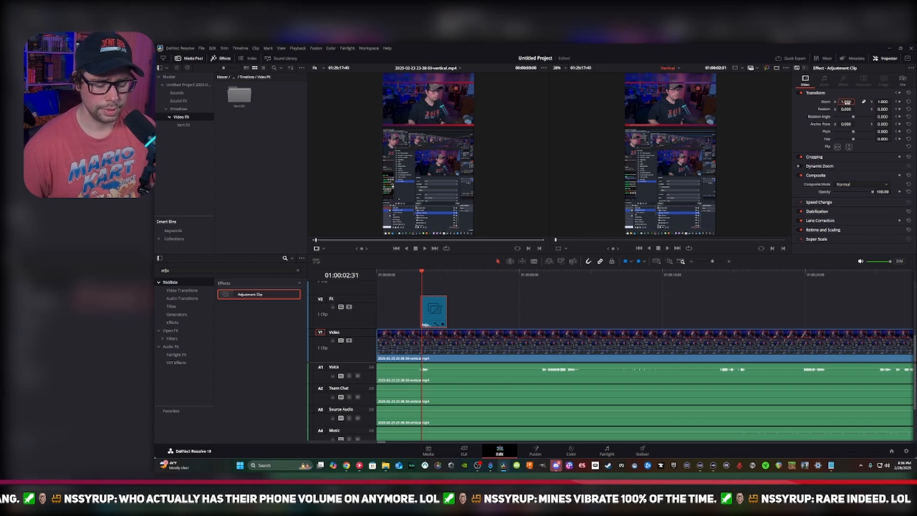
pyautogui.write('1.5')
pyautogui.press('Return')
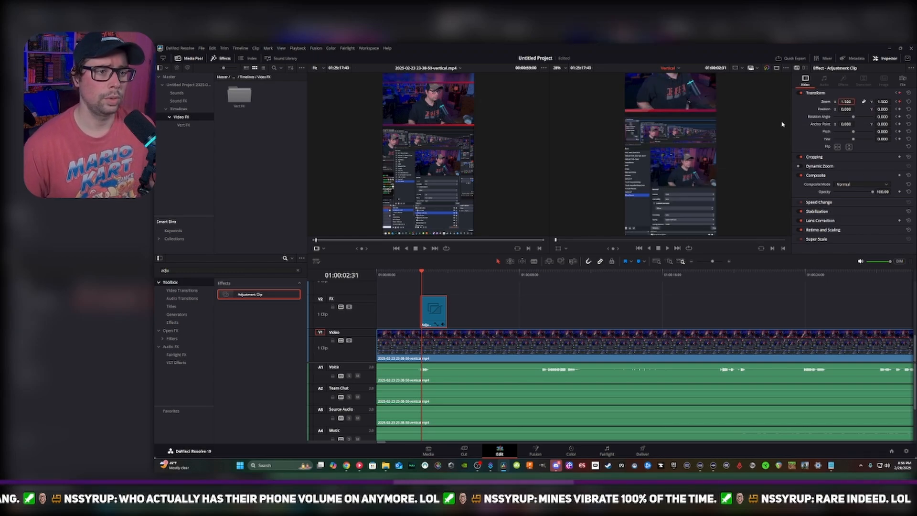
pyautogui.click(421, 274)
pyautogui.hotkey('ctrl', 'z')
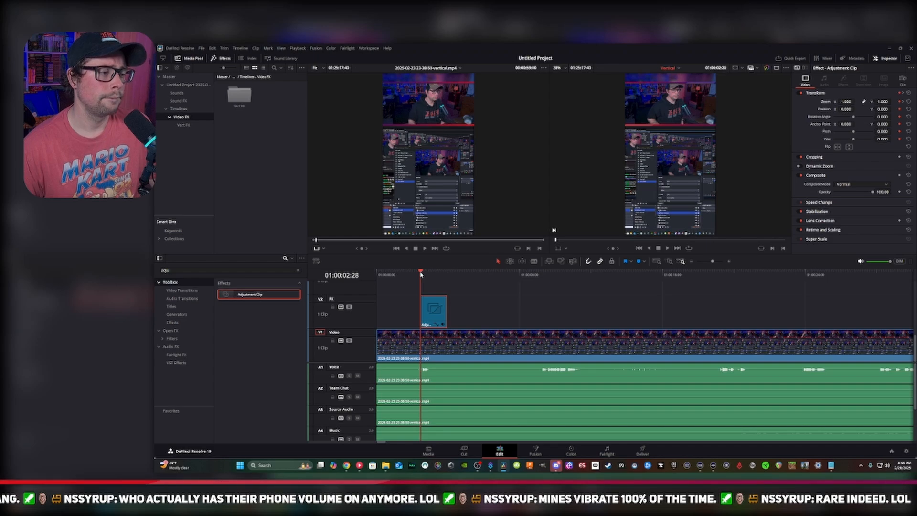
pyautogui.hotkey('ctrl', 'shift', 'z')
pyautogui.click(422, 273)
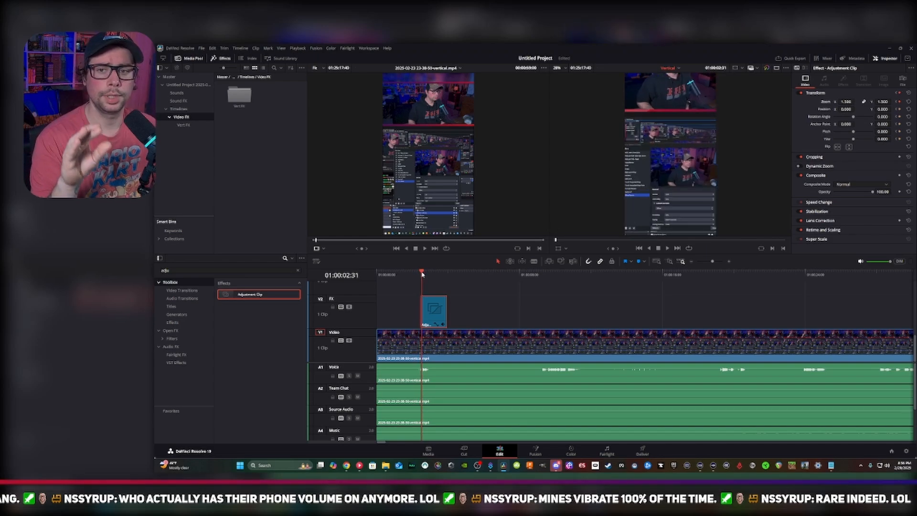
# Set the adjustment clip's zoom to 1.000 at 01:00:02:33 and play the effect back from 01:00:02:28
pyautogui.press('Right')
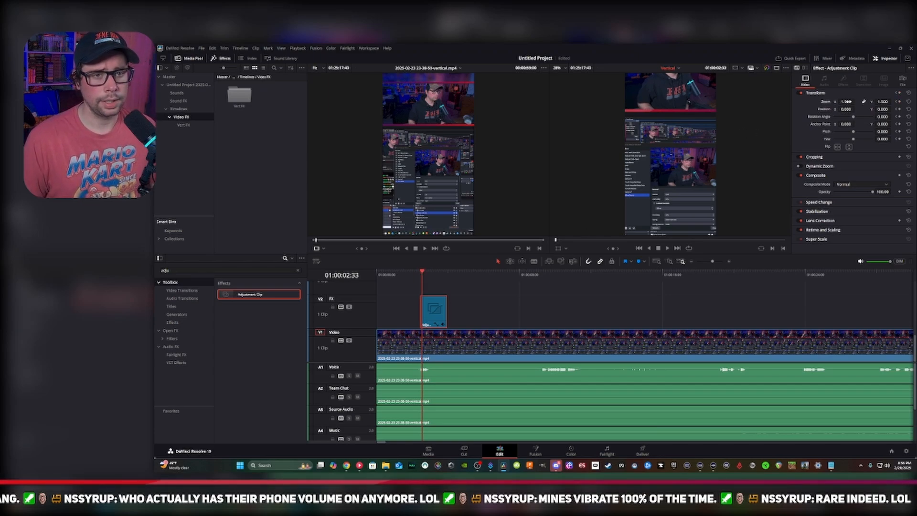
pyautogui.doubleClick(846, 102)
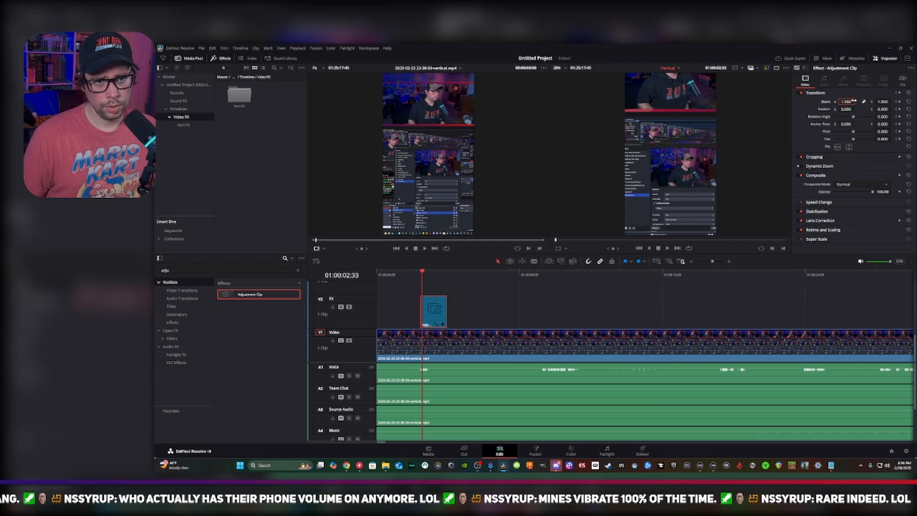
pyautogui.write('1')
pyautogui.press('Return')
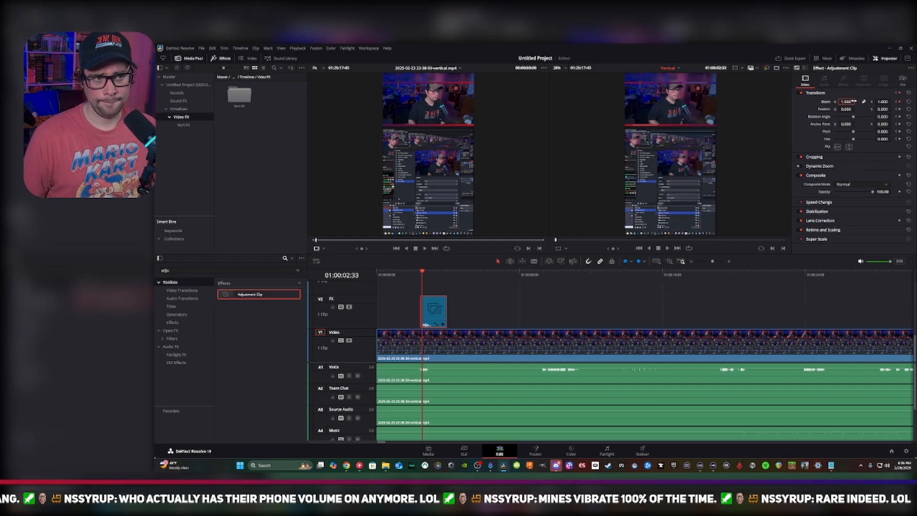
pyautogui.click(419, 272)
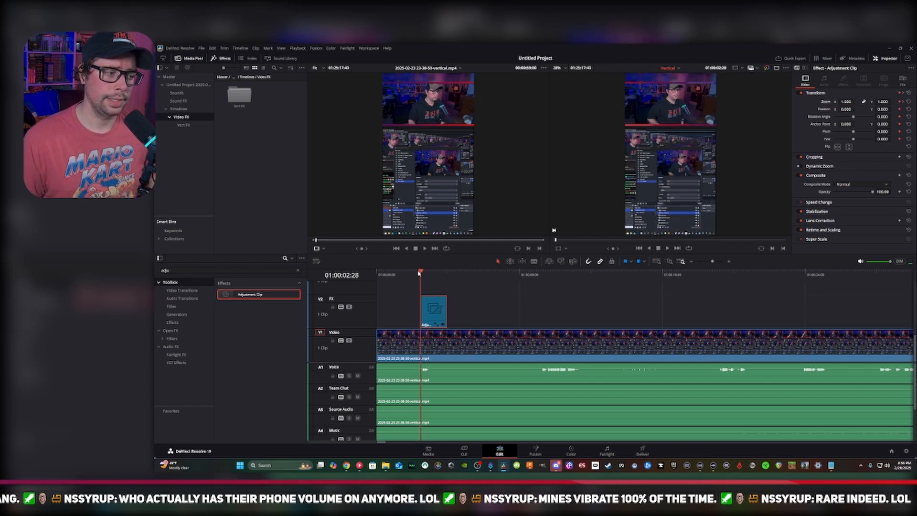
pyautogui.press('space')
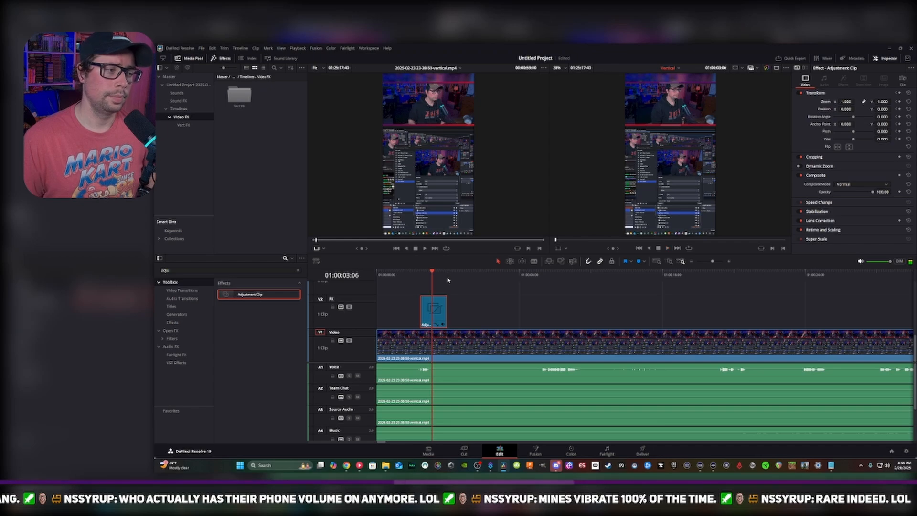
pyautogui.click(415, 273)
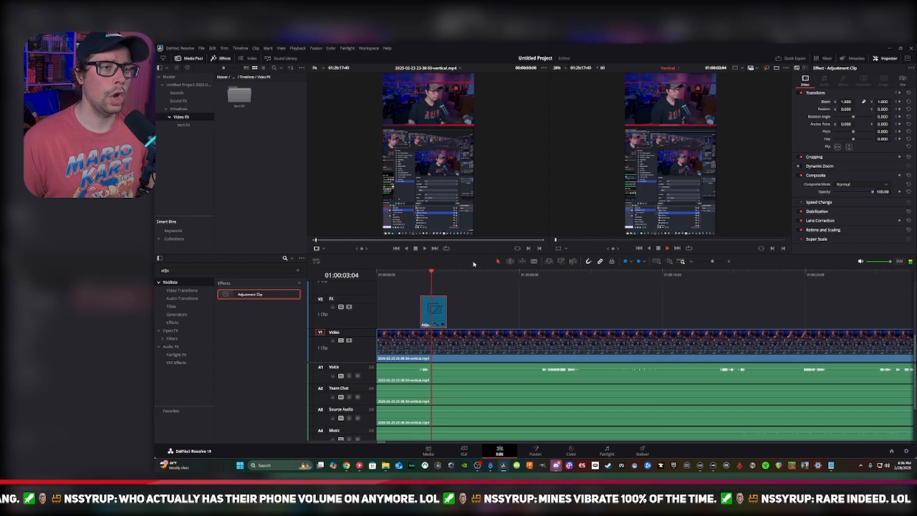
pyautogui.press('space')
pyautogui.moveTo(430, 274); pyautogui.dragTo(420, 275)
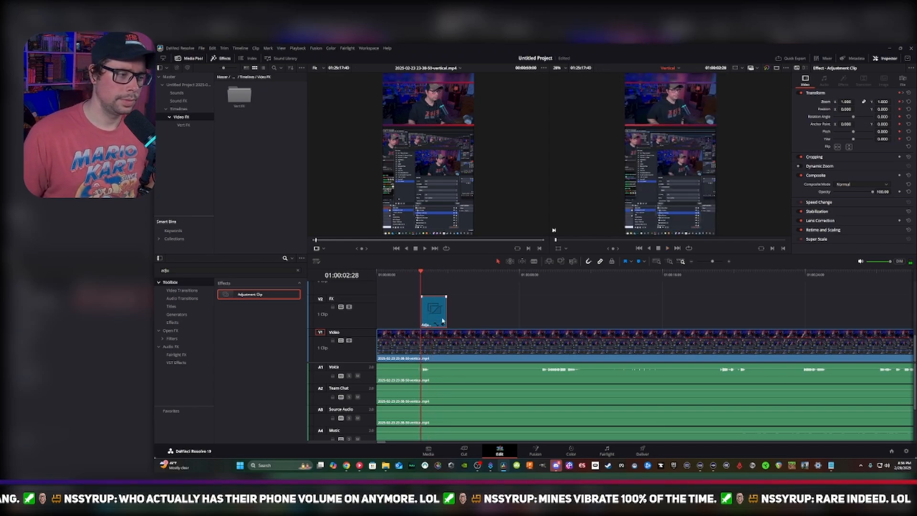
# Save the keyframed adjustment clip from the timeline into the Vert FX bin and rename it Vert Pop
pyautogui.doubleClick(238, 95)
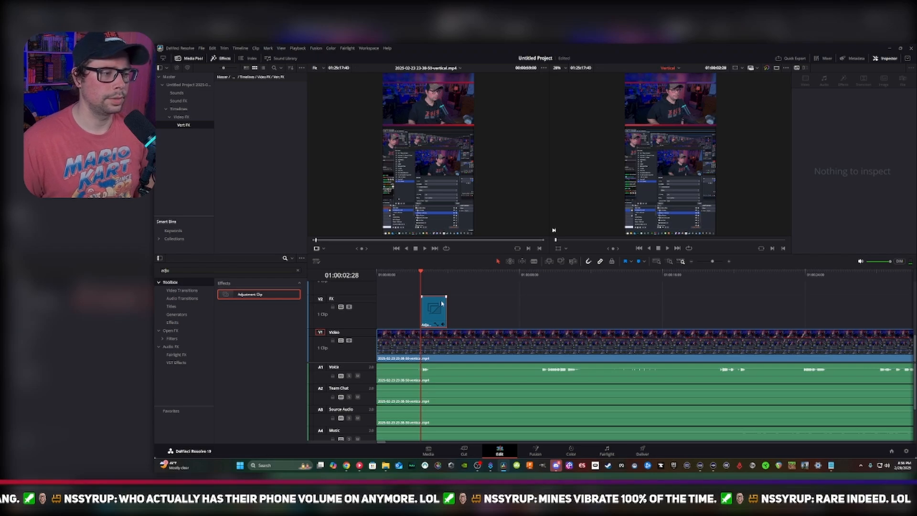
pyautogui.moveTo(437, 311); pyautogui.dragTo(258, 100)
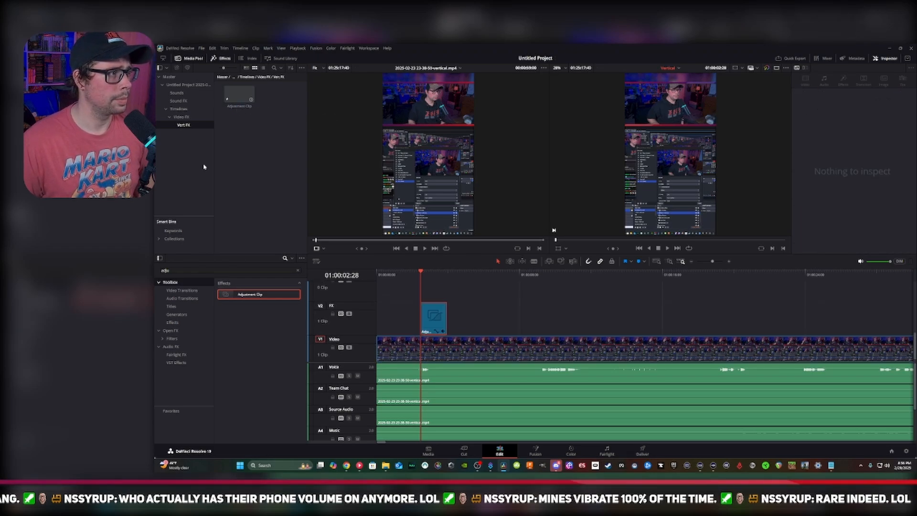
pyautogui.click(243, 108)
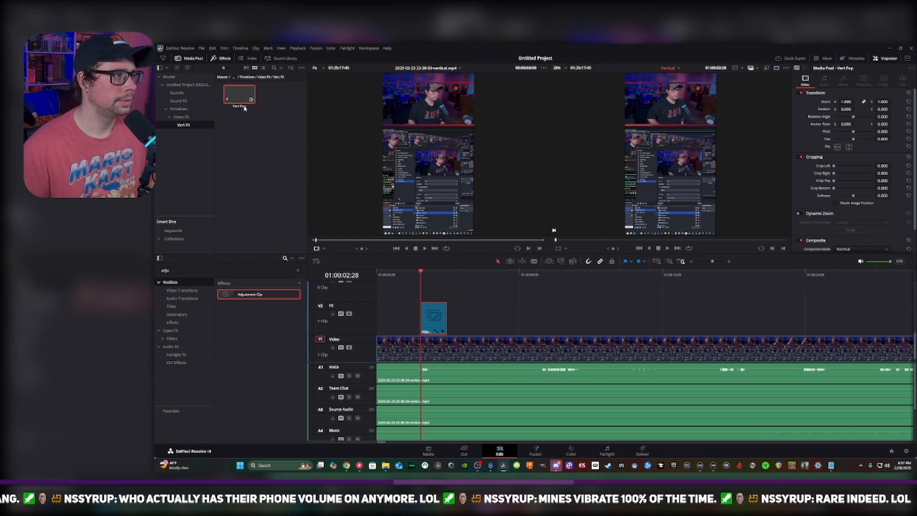
pyautogui.click(269, 114)
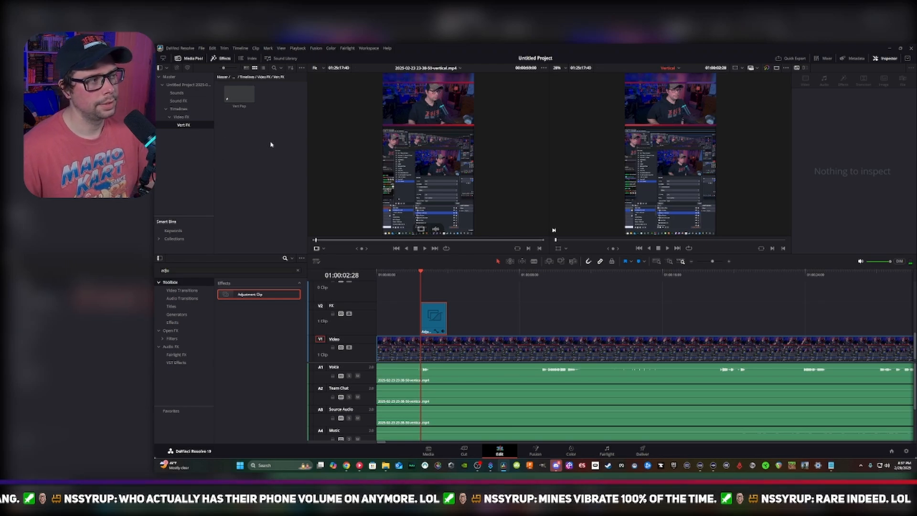
# Set the timeline adjustment clip's zoom to 2.500 and shift its vertical position down to bring the camera into frame
pyautogui.click(432, 315)
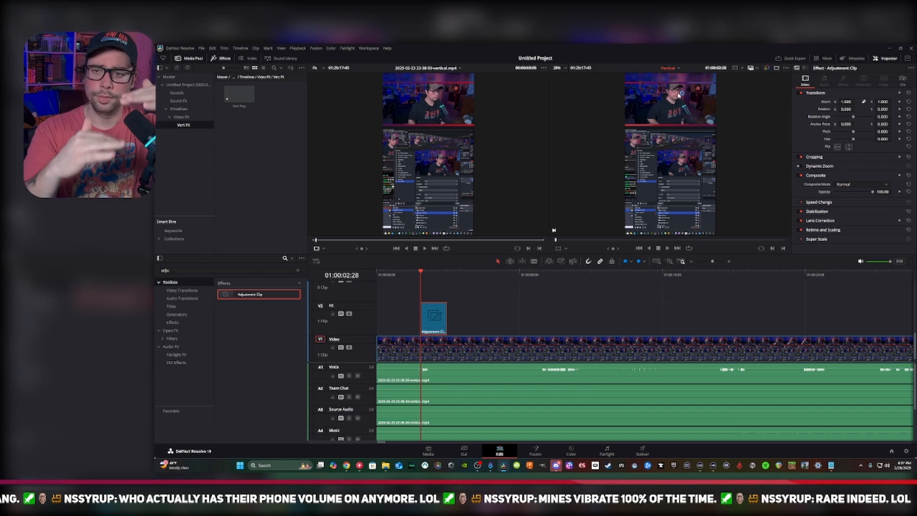
pyautogui.click(849, 102)
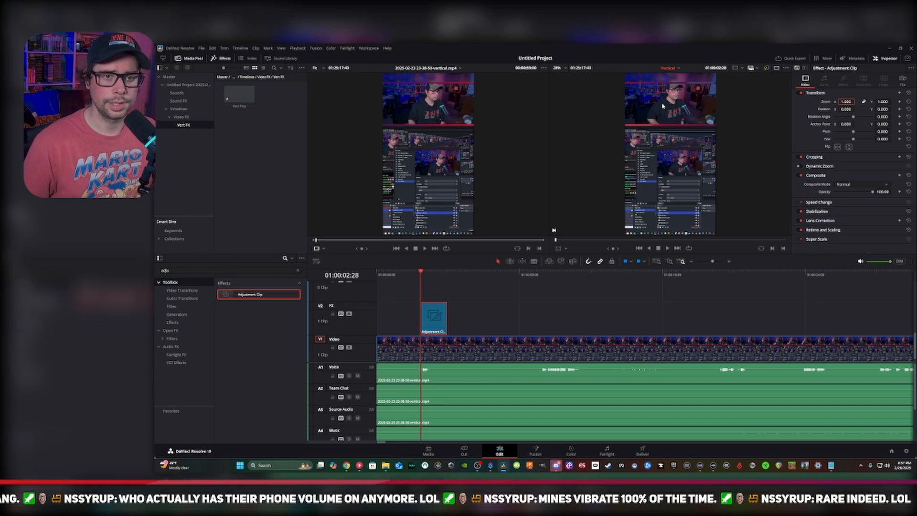
pyautogui.write('2.5')
pyautogui.press('Return')
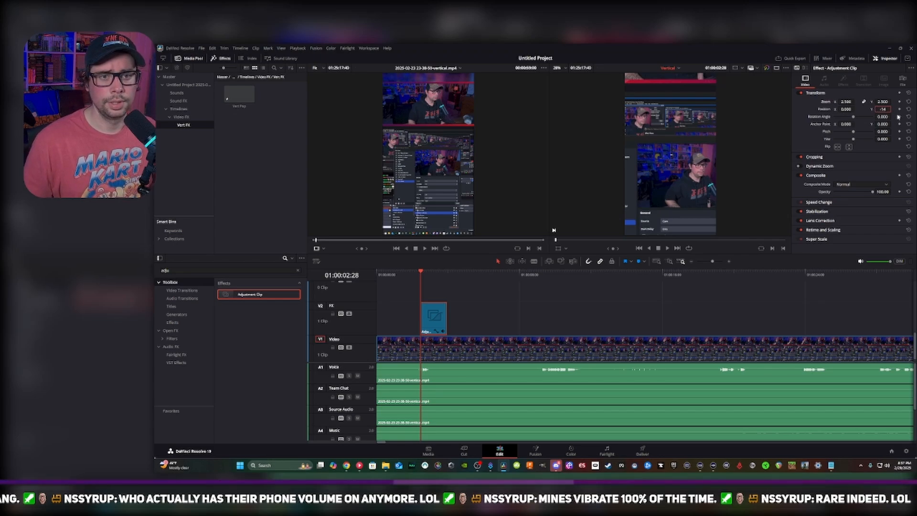
pyautogui.press('Return')
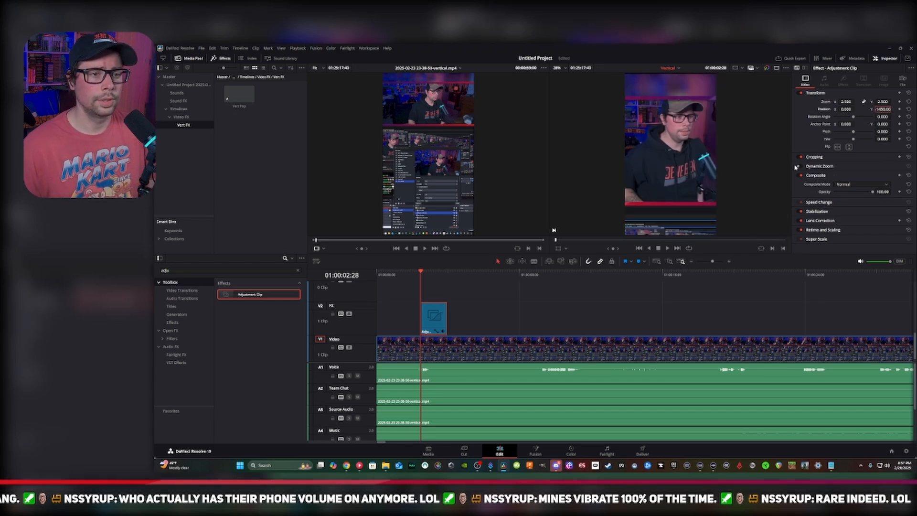
# Set the adjustment clip's zoom to 3.000
pyautogui.moveTo(843, 101); pyautogui.dragTo(848, 101)
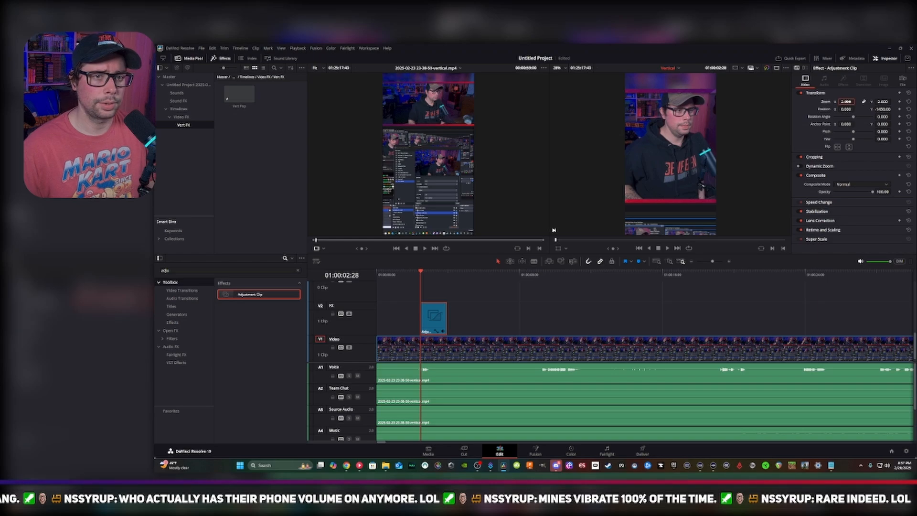
pyautogui.write('6')
pyautogui.press('Return')
pyautogui.write('3')
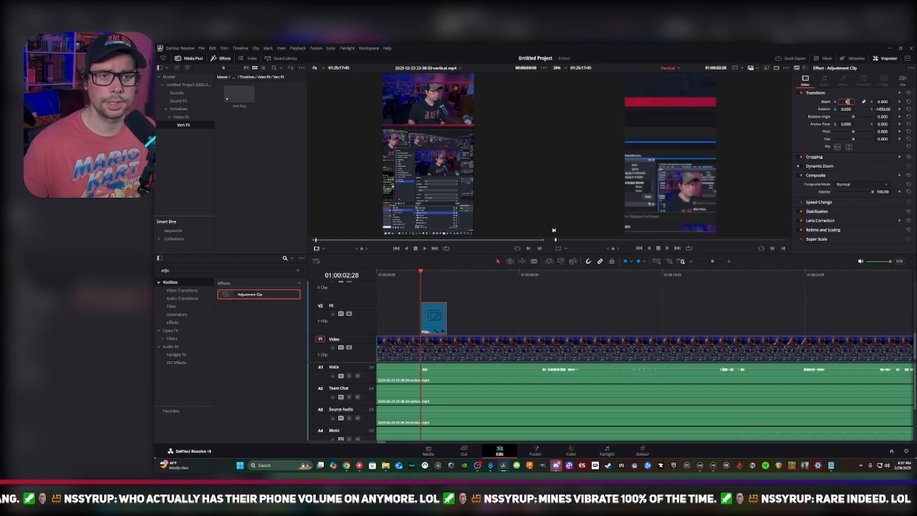
pyautogui.press('Return')
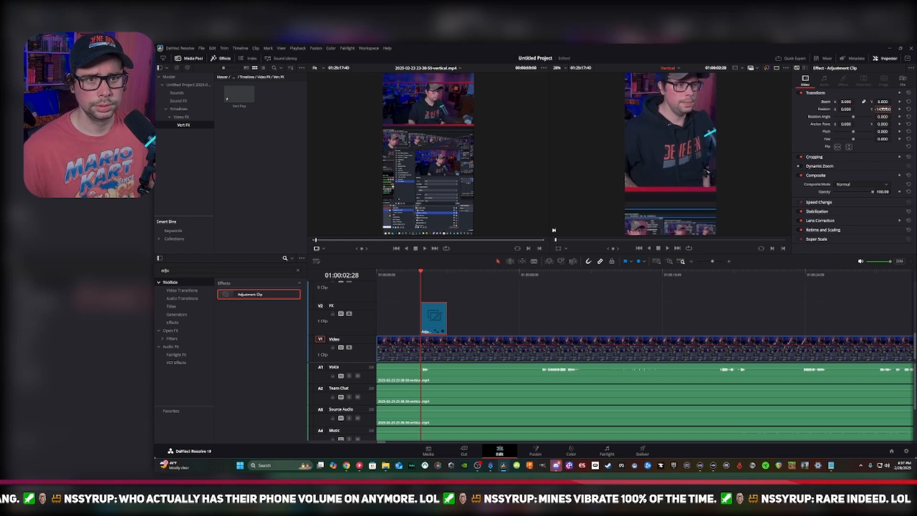
# Reposition the adjustment clip to X -60.000 and Y -1840.00 so the camera fills the vertical frame
pyautogui.write('-15')
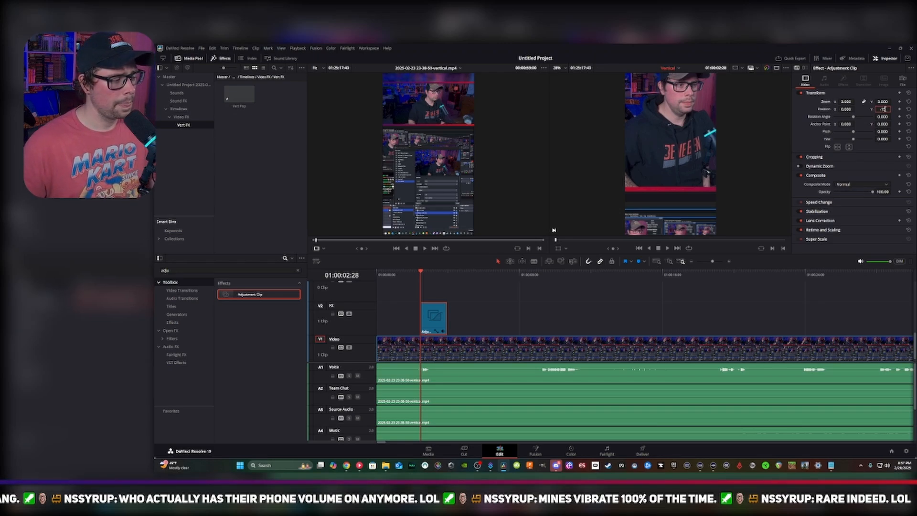
pyautogui.press('Return')
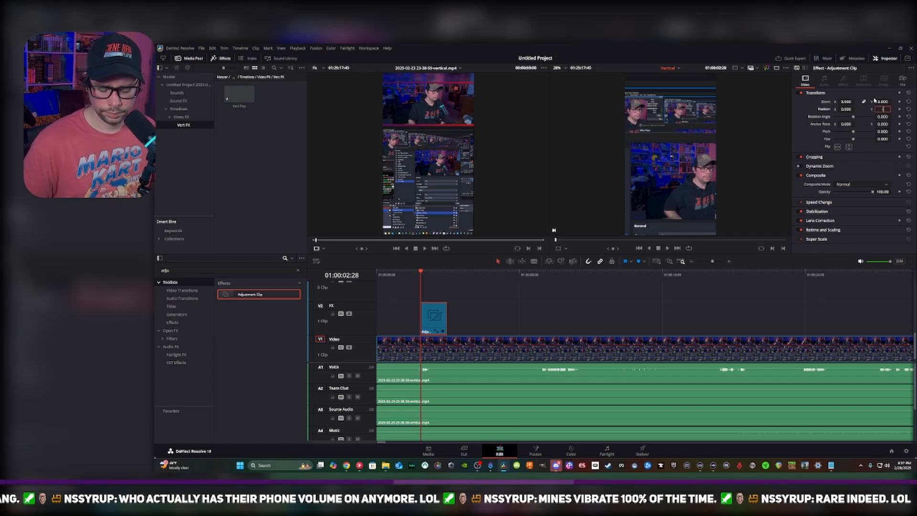
pyautogui.write('1575')
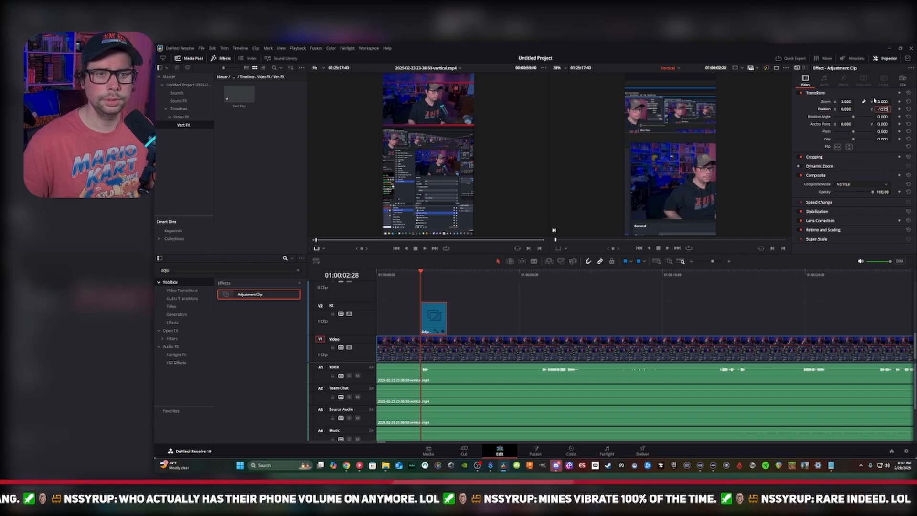
pyautogui.press('Return')
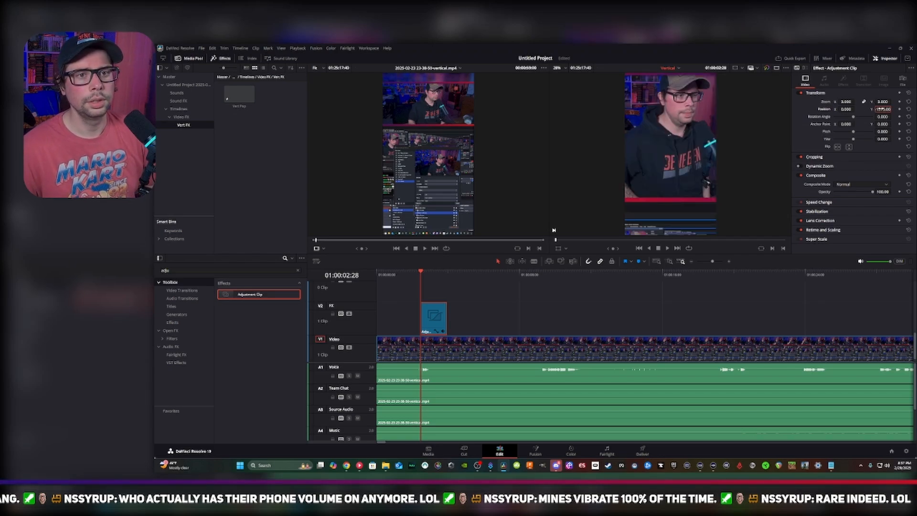
pyautogui.moveTo(882, 109); pyautogui.dragTo(856, 109)
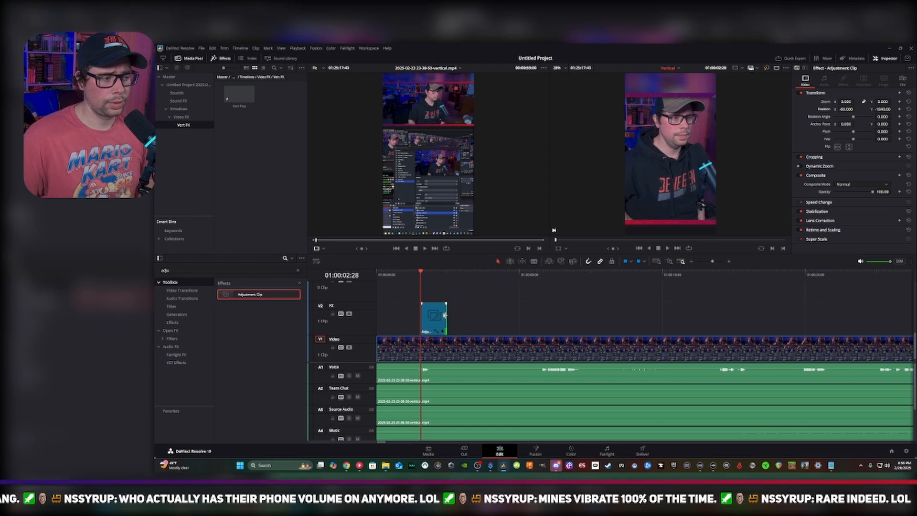
# Save the zoomed and repositioned adjustment clip from the timeline into the Vert FX bin
pyautogui.moveTo(445, 315); pyautogui.dragTo(259, 148)
pyautogui.hotkey('ctrl', 'z')
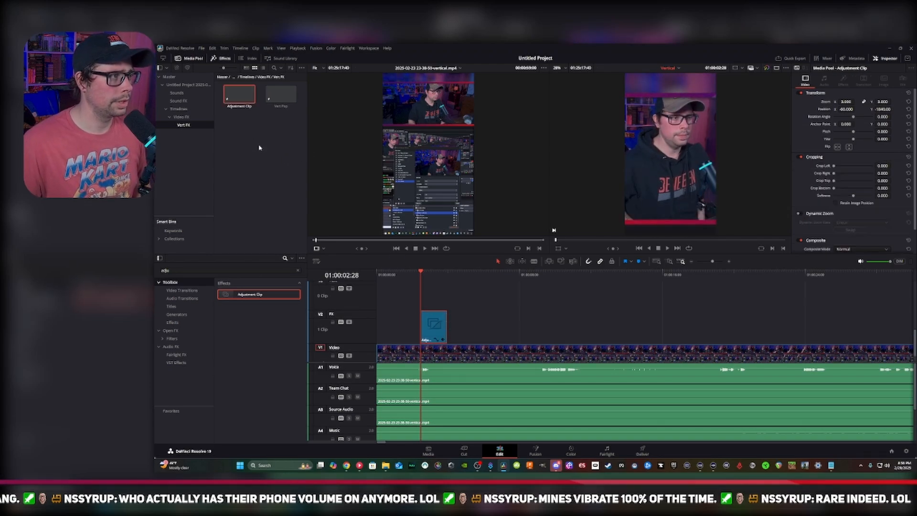
# Rename the saved adjustment clip in the Vert FX bin as Vert 3x
pyautogui.click(244, 106)
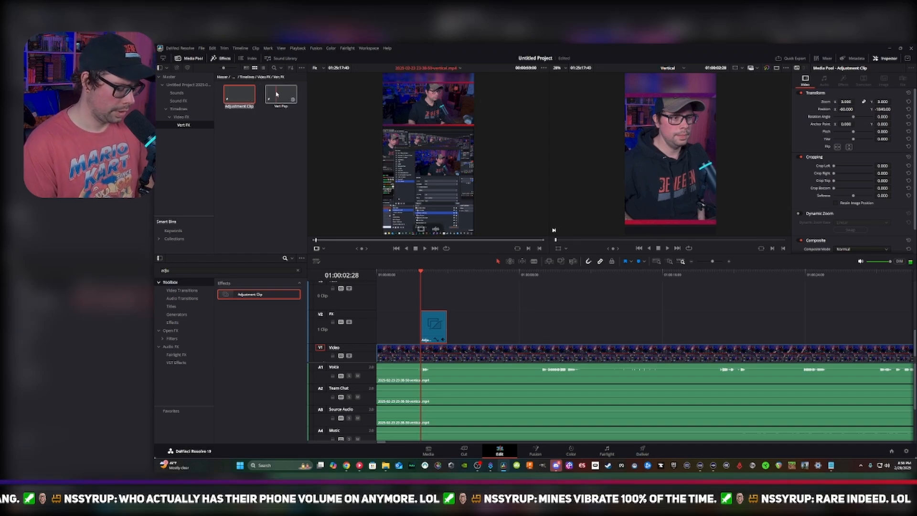
pyautogui.press('BackSpace')
pyautogui.press('Return')
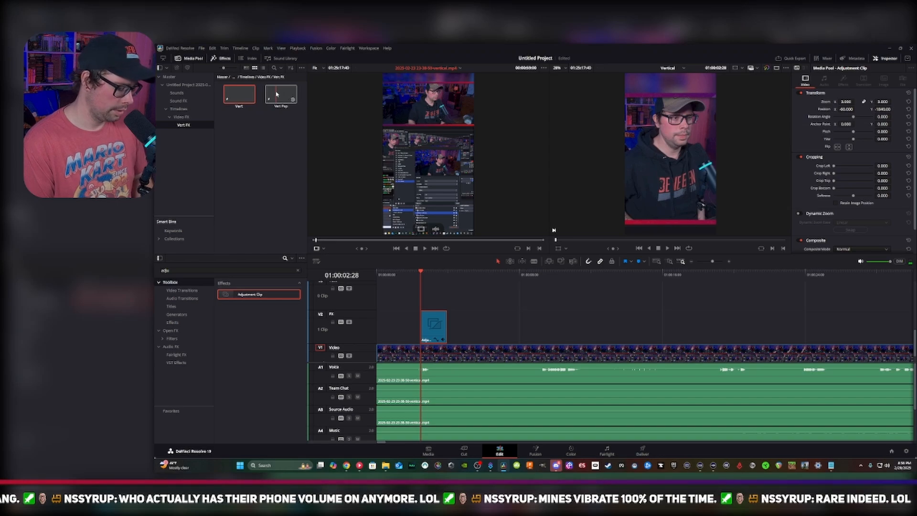
pyautogui.write('Vert Re')
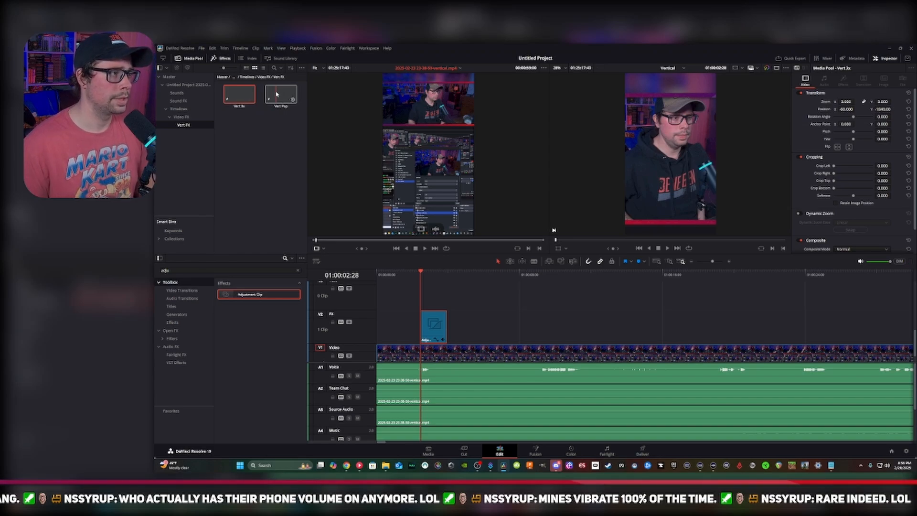
pyautogui.click(246, 148)
# Replace the original adjustment clip on the FX track with the saved Vert 3x clip, starting at the playhead
pyautogui.click(438, 327)
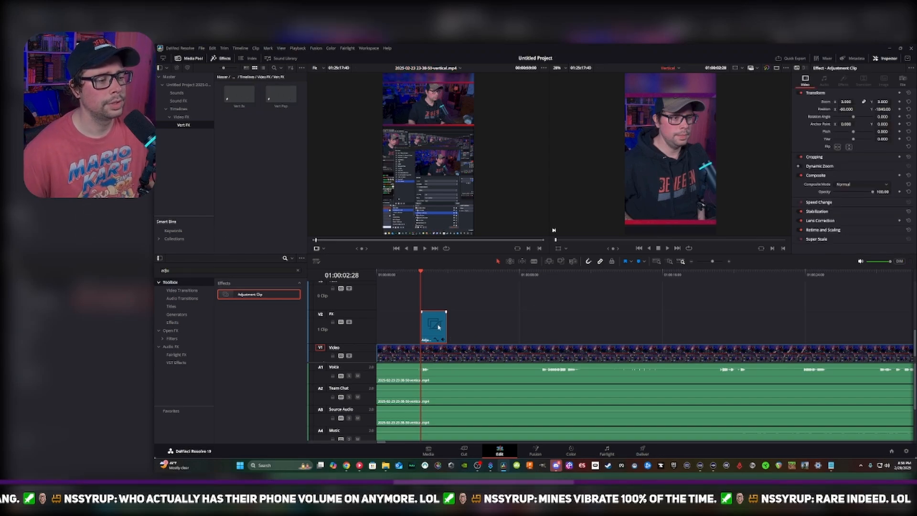
pyautogui.press('Delete')
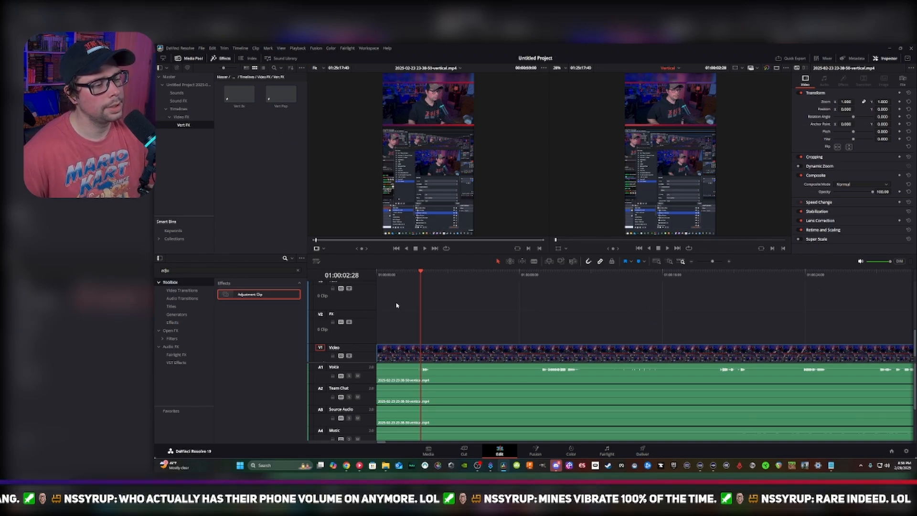
pyautogui.click(244, 95)
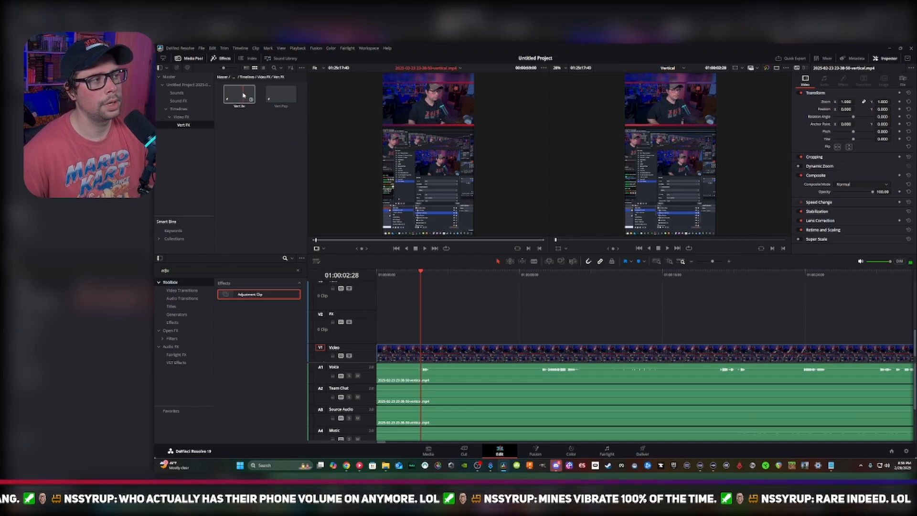
pyautogui.moveTo(249, 98); pyautogui.dragTo(421, 321)
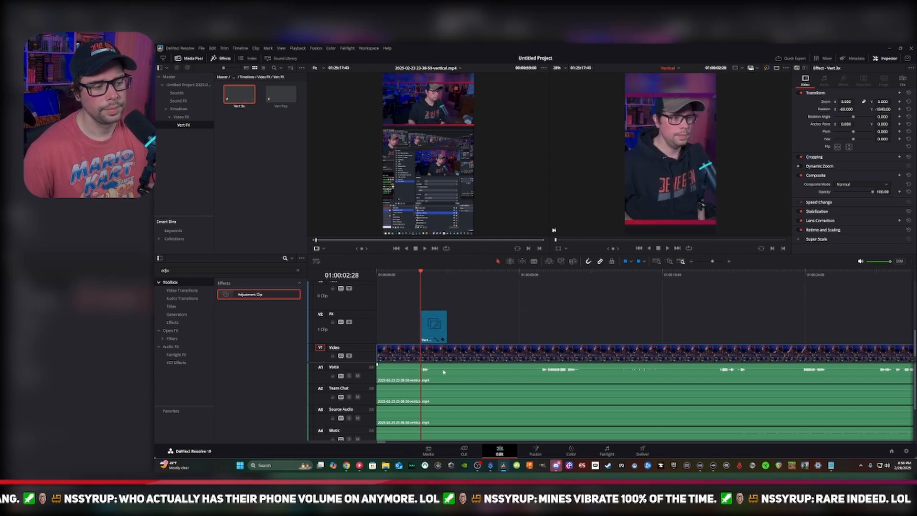
# Cut the footage on either side of the first short voice burst and shorten the Vert 3x clip to that segment's length
pyautogui.press('b')
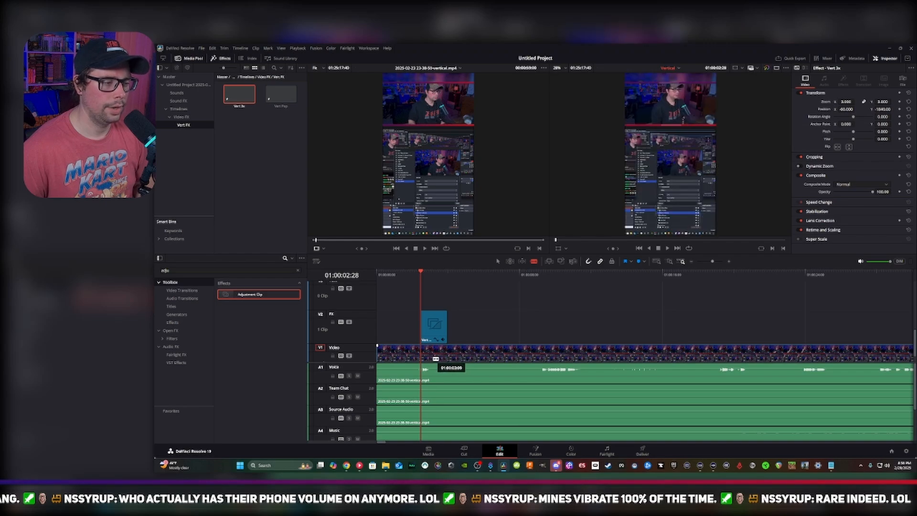
pyautogui.moveTo(483, 331); pyautogui.dragTo(468, 443)
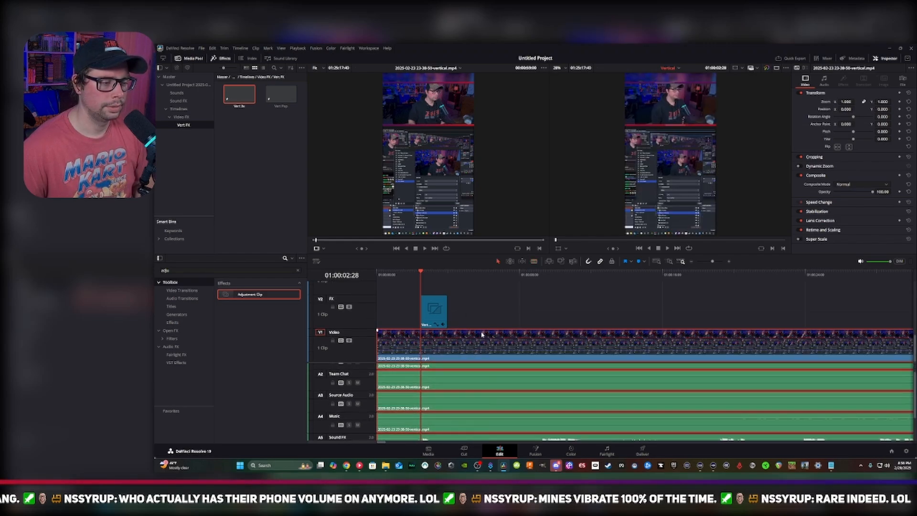
pyautogui.rightClick(482, 333)
pyautogui.click(503, 332)
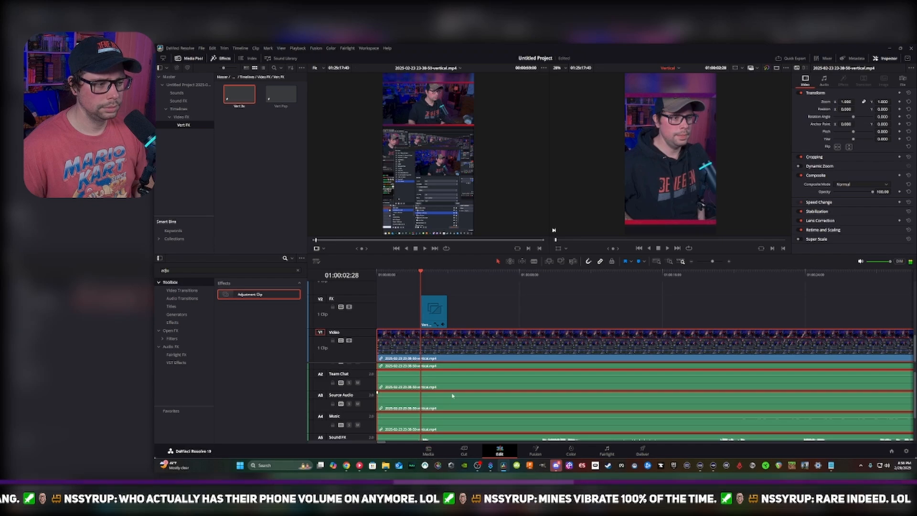
pyautogui.scroll(1, 453, 395)
pyautogui.click(431, 376)
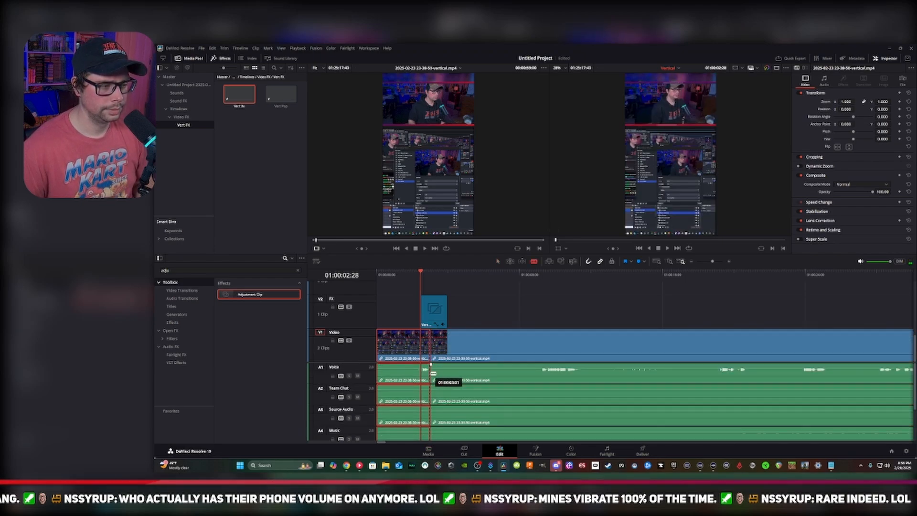
pyautogui.click(421, 373)
pyautogui.press('a')
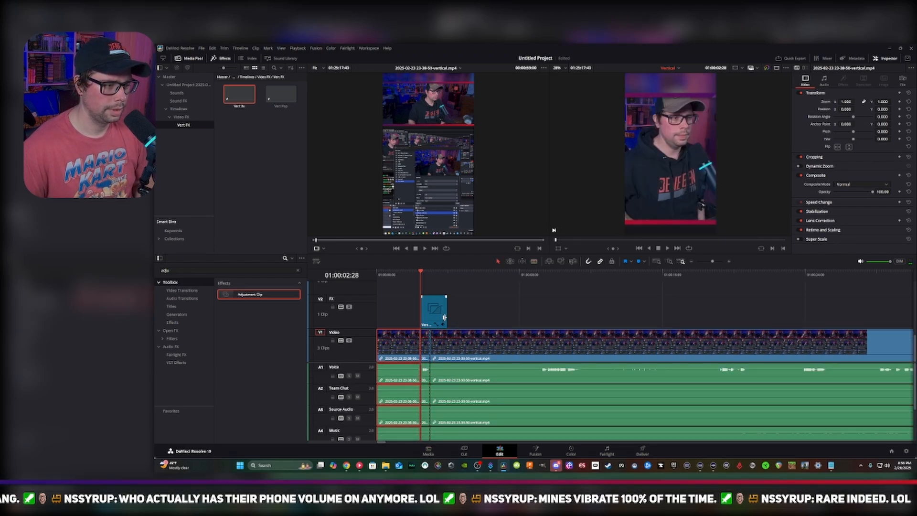
pyautogui.moveTo(445, 320); pyautogui.dragTo(430, 320)
# Ripple delete the footage before the first voice burst and play back the new opening
pyautogui.click(382, 279)
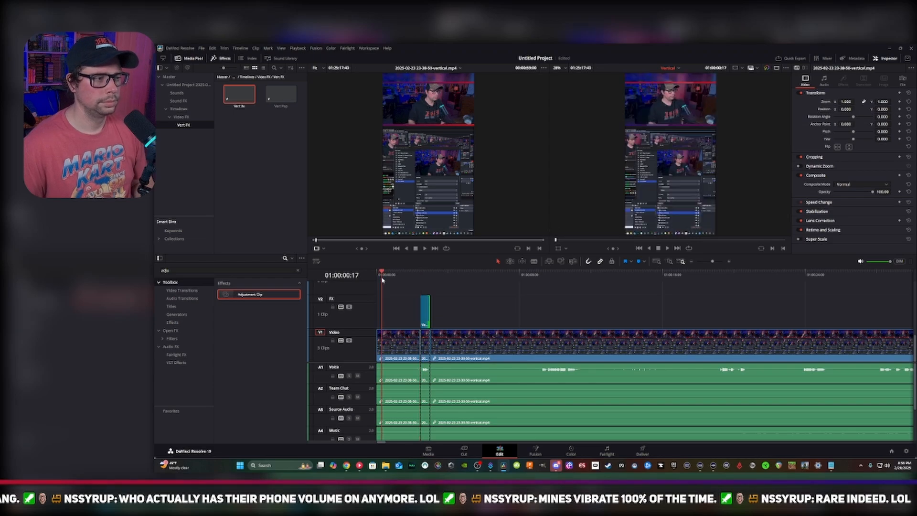
pyautogui.click(395, 348)
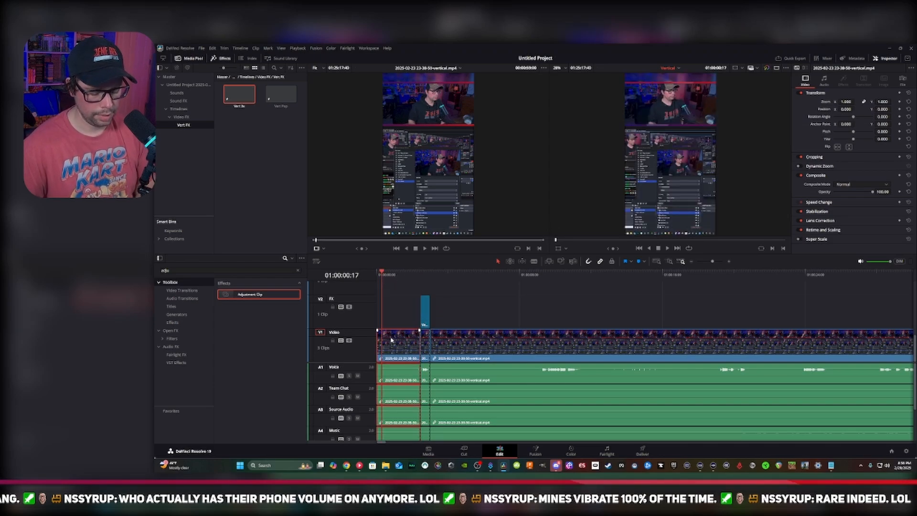
pyautogui.press('Delete')
pyautogui.press('space')
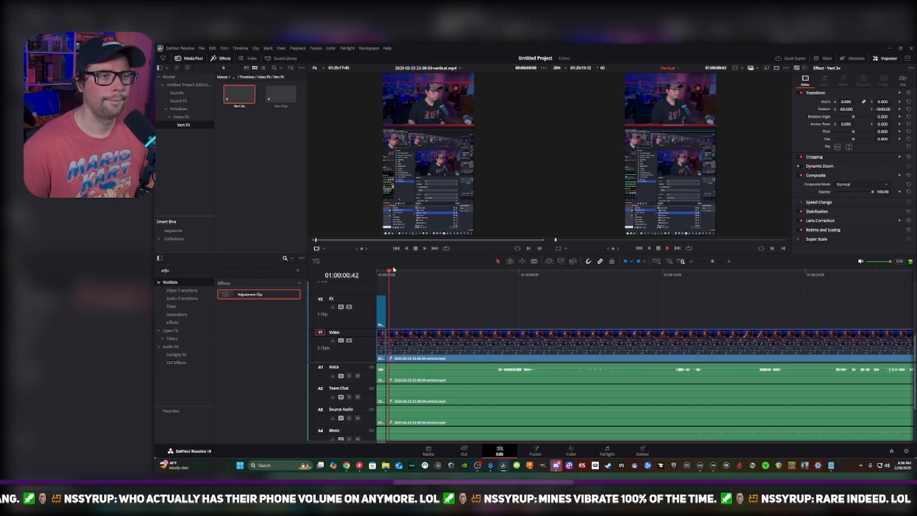
pyautogui.hotkey('ctrl', 's')
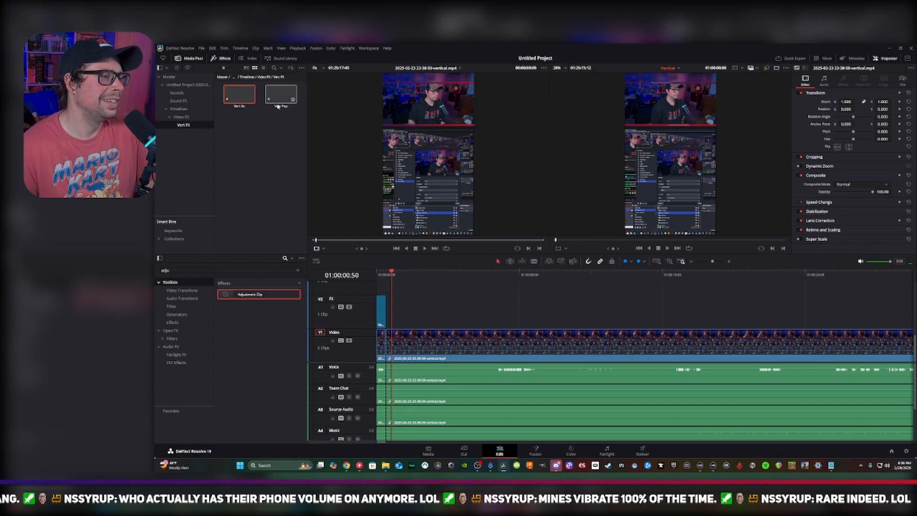
# Replace the Vert 3x clip over the short opening segment with Vert Pop and play the timeline from the start
pyautogui.click(381, 311)
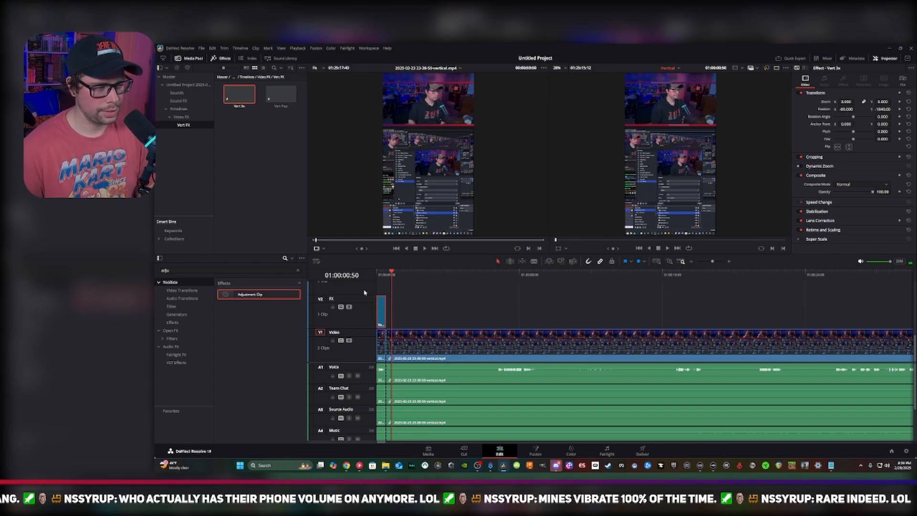
pyautogui.press('Delete')
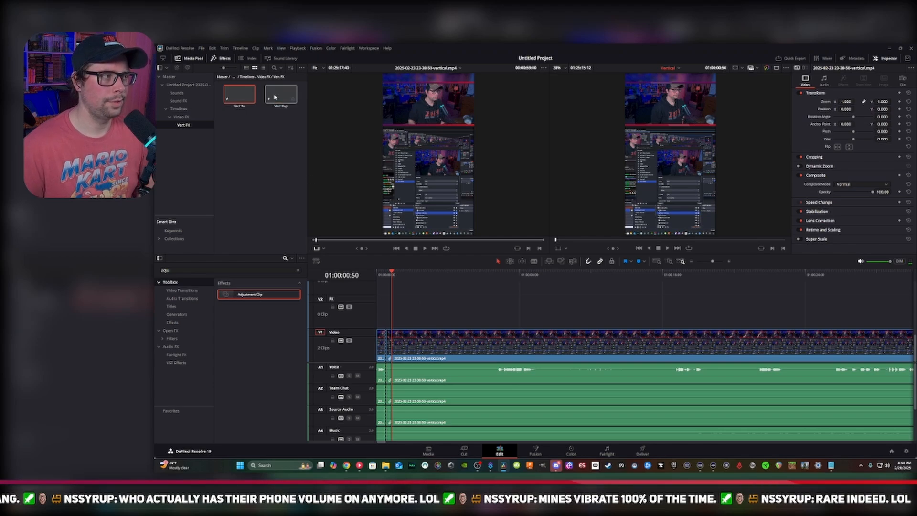
pyautogui.moveTo(275, 97); pyautogui.dragTo(385, 308)
pyautogui.moveTo(378, 276); pyautogui.dragTo(363, 272)
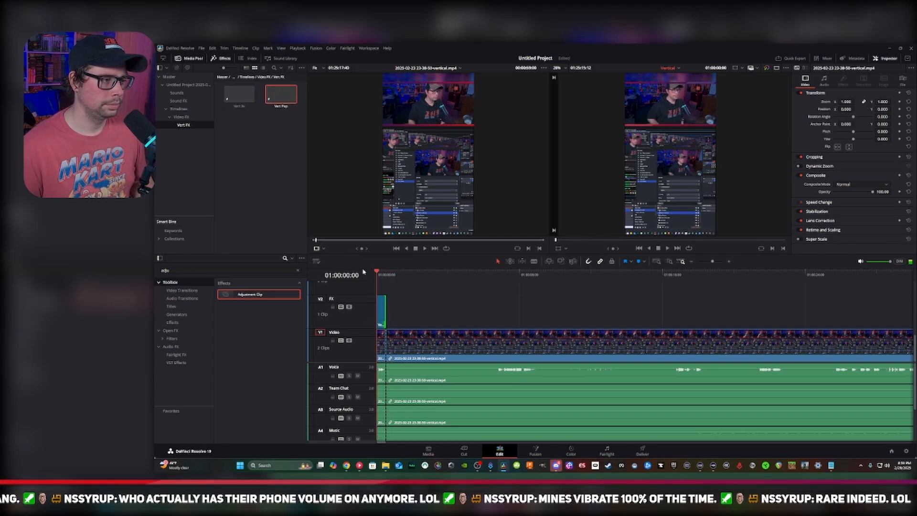
pyautogui.press('space')
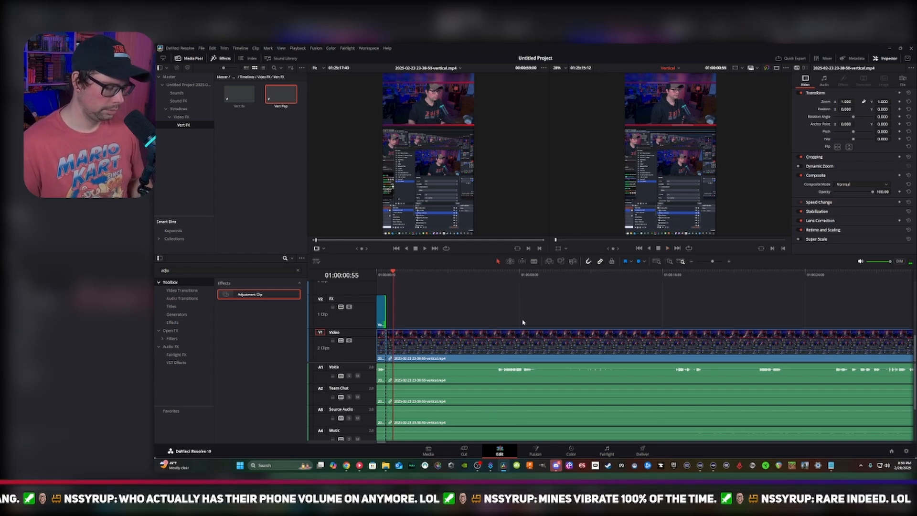
# Find the next spoken section, split the footage just before it at 01:00:06:43, and ripple delete the silent segment preceding it
pyautogui.click(502, 274)
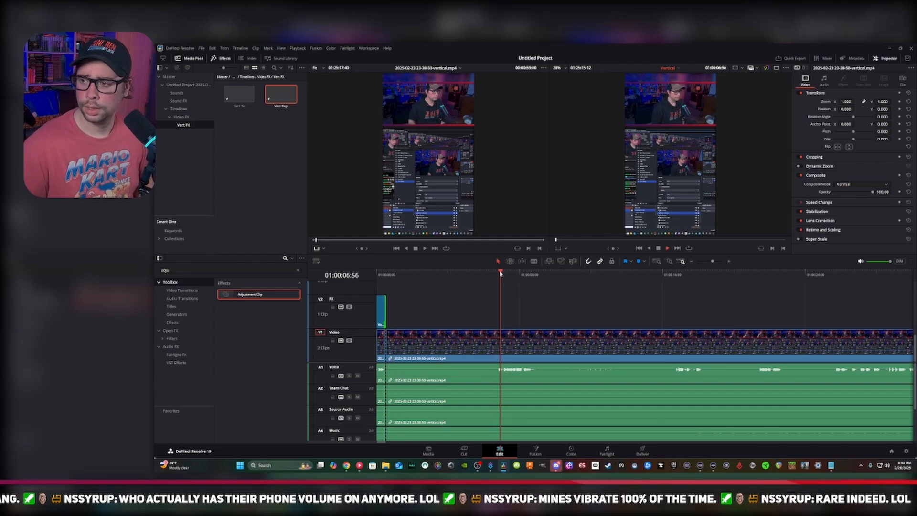
pyautogui.press('space')
pyautogui.press('space')
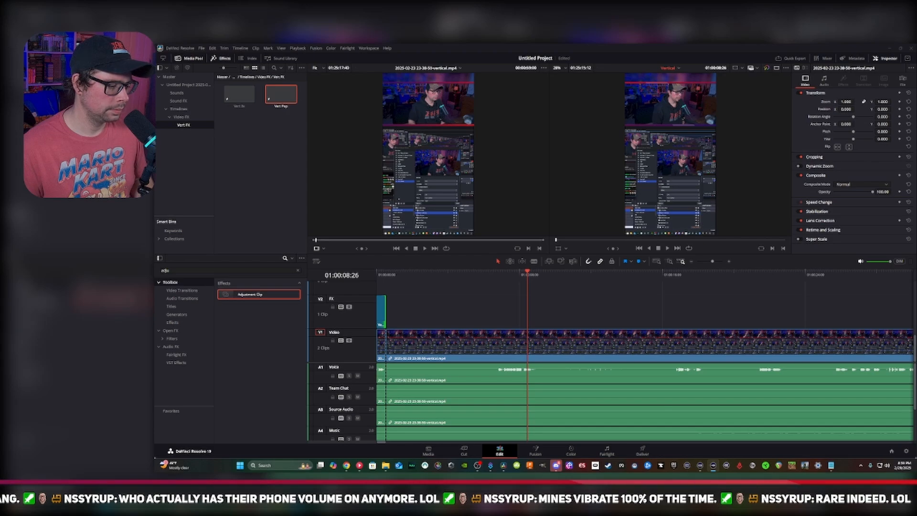
pyautogui.click(490, 275)
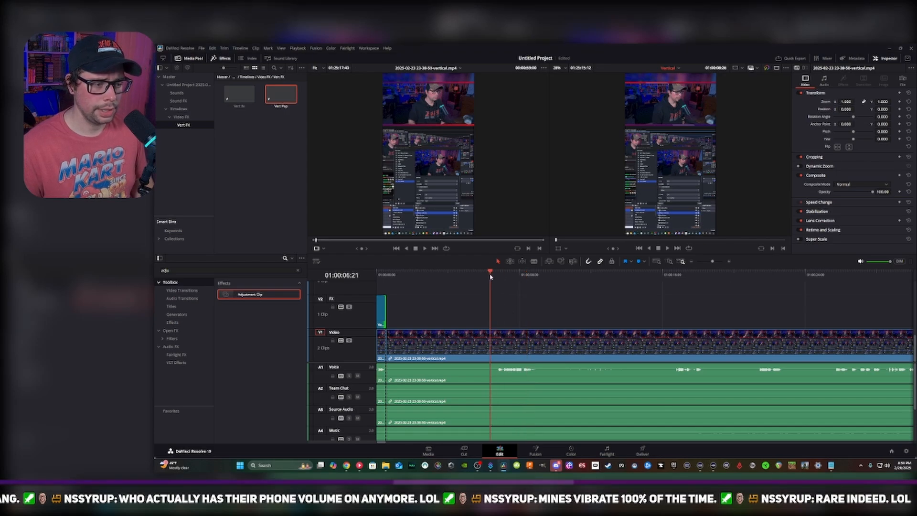
pyautogui.press('space')
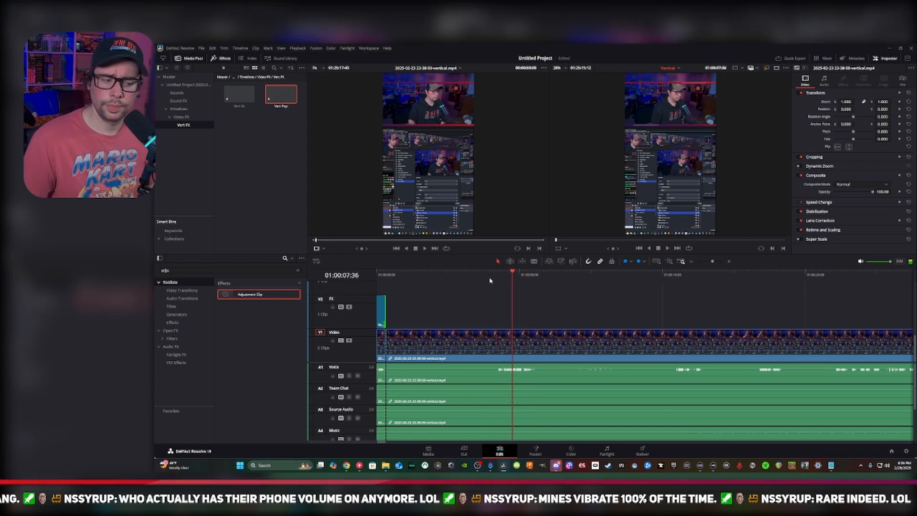
pyautogui.click(494, 275)
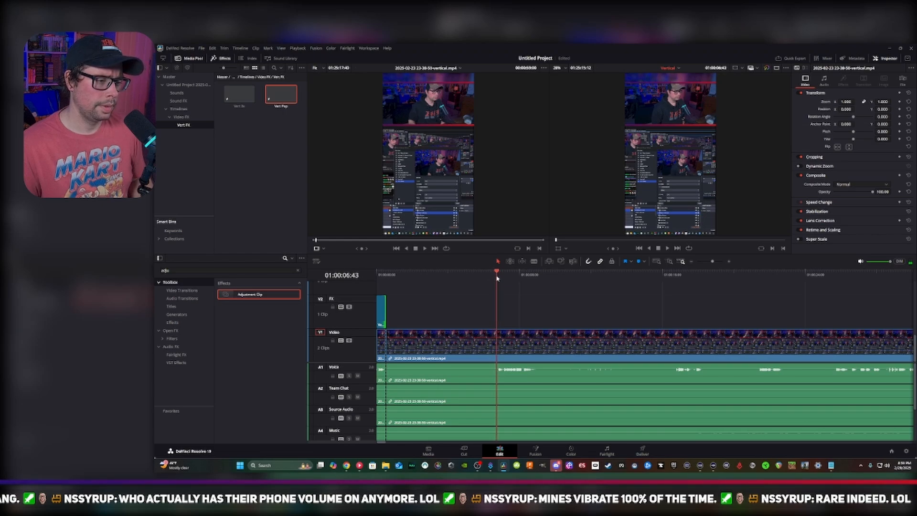
pyautogui.press('b')
pyautogui.click(500, 354)
pyautogui.press('a')
pyautogui.click(481, 345)
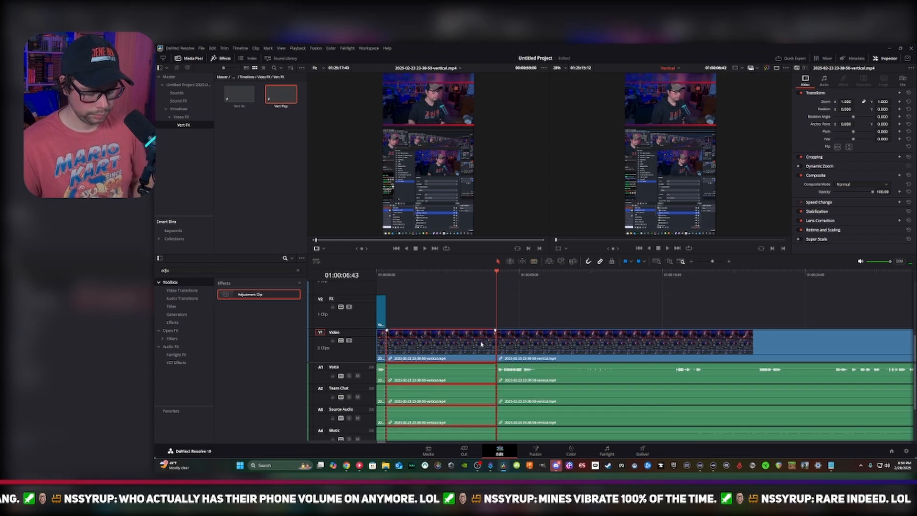
pyautogui.press('Delete')
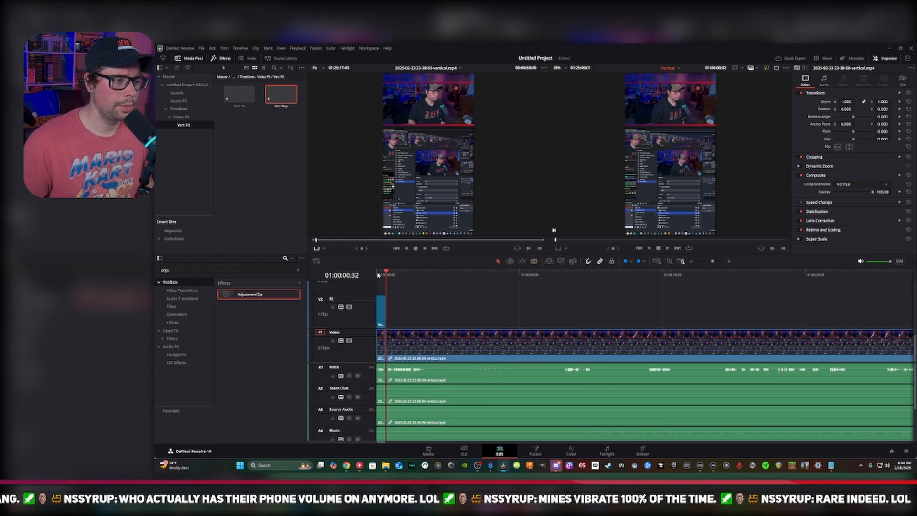
# Place Vert 3x directly after Vert Pop on the FX track, preview the transition, and split the footage where Vert 3x ends
pyautogui.click(379, 275)
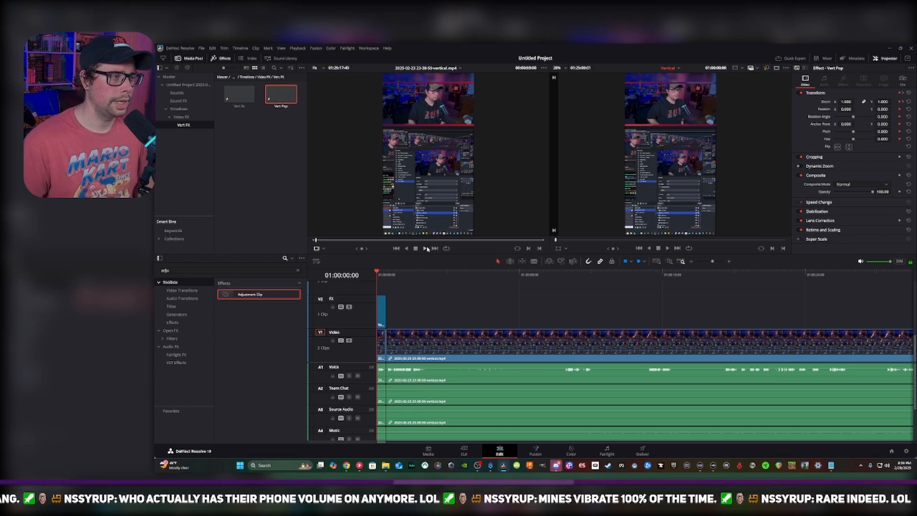
pyautogui.moveTo(239, 94); pyautogui.dragTo(423, 308)
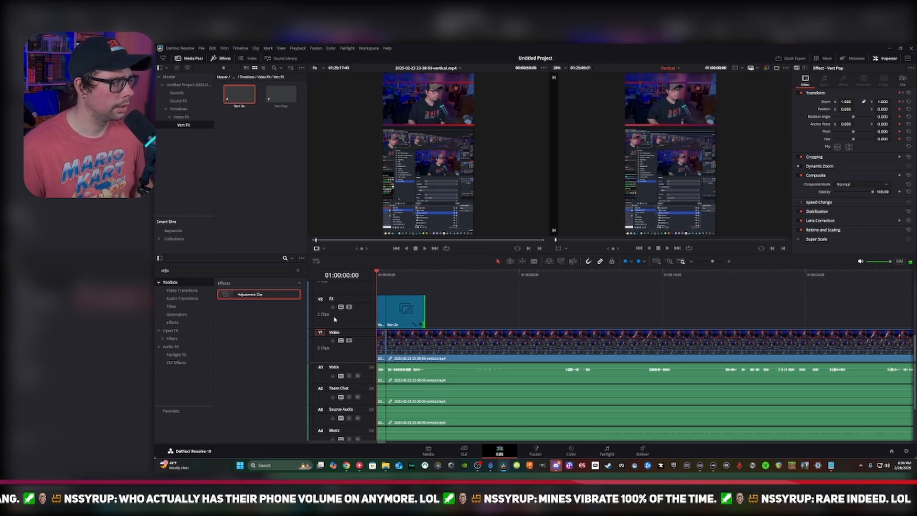
pyautogui.press('space')
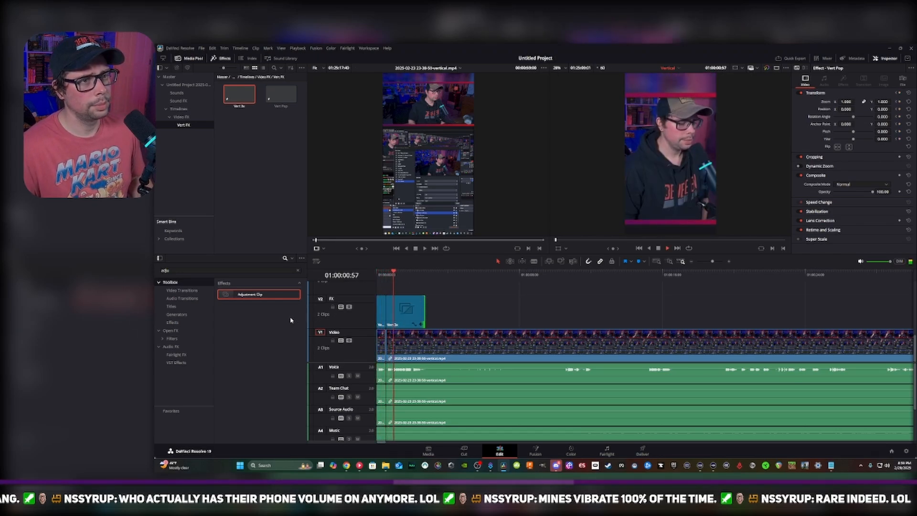
pyautogui.press('space')
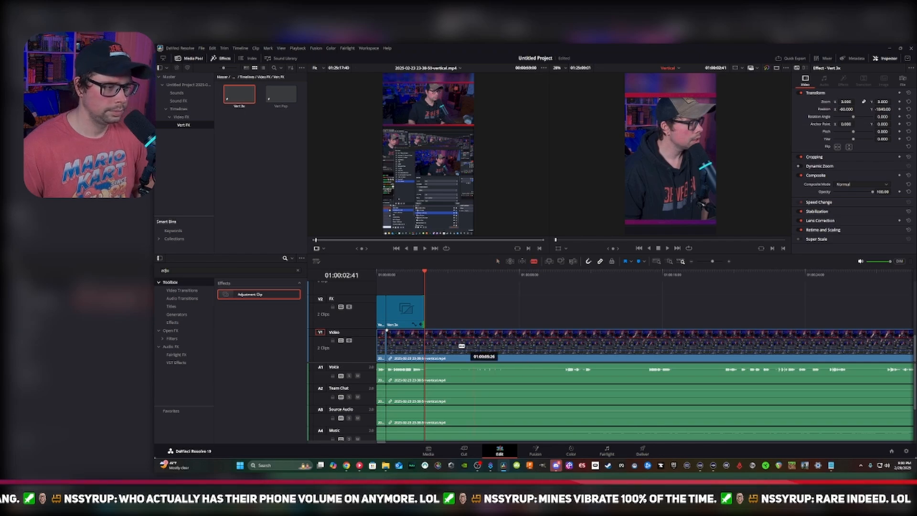
pyautogui.hotkey('ctrl', 'b')
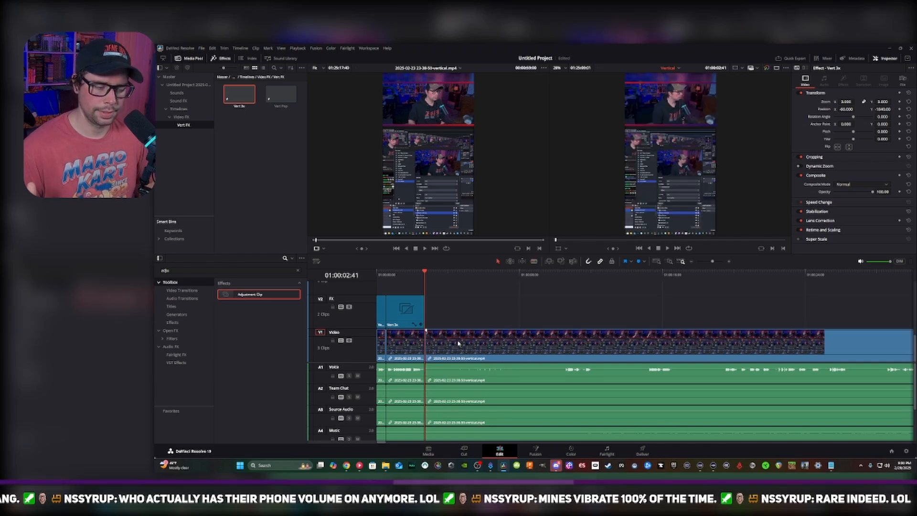
# Mark the edited opening as the timeline range, from its start to an out point at 01:00:02:44
pyautogui.press('Home')
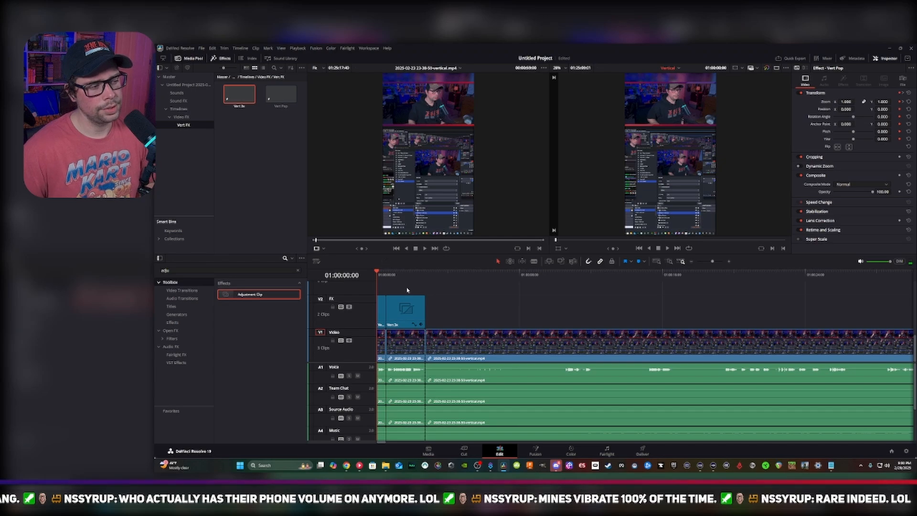
pyautogui.click(426, 273)
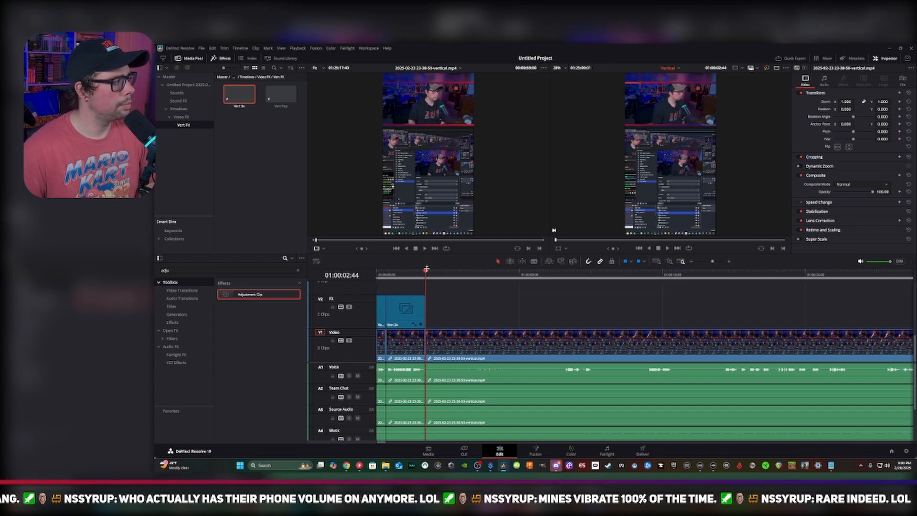
pyautogui.press('o')
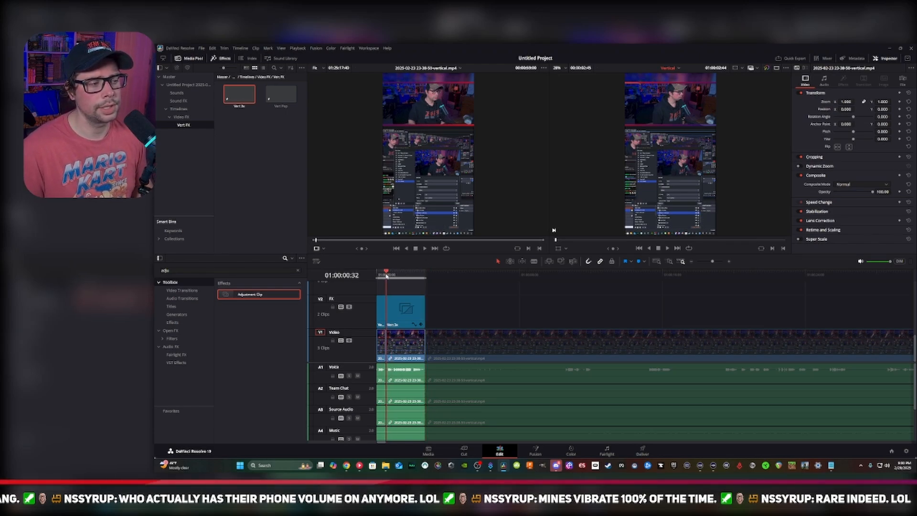
# Turn on loop playback and preview the marked opening with Vert Pop and Vert 3x from the timeline's start
pyautogui.press('Home')
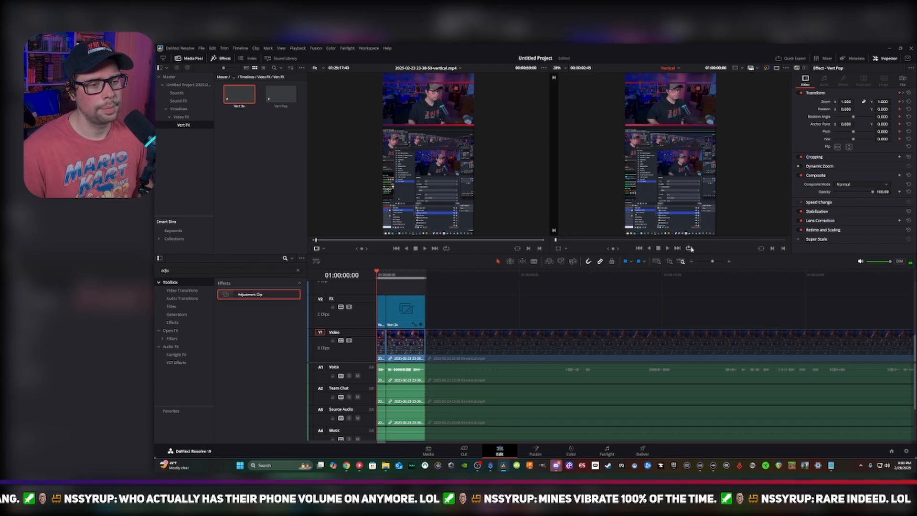
pyautogui.click(690, 248)
pyautogui.press('space')
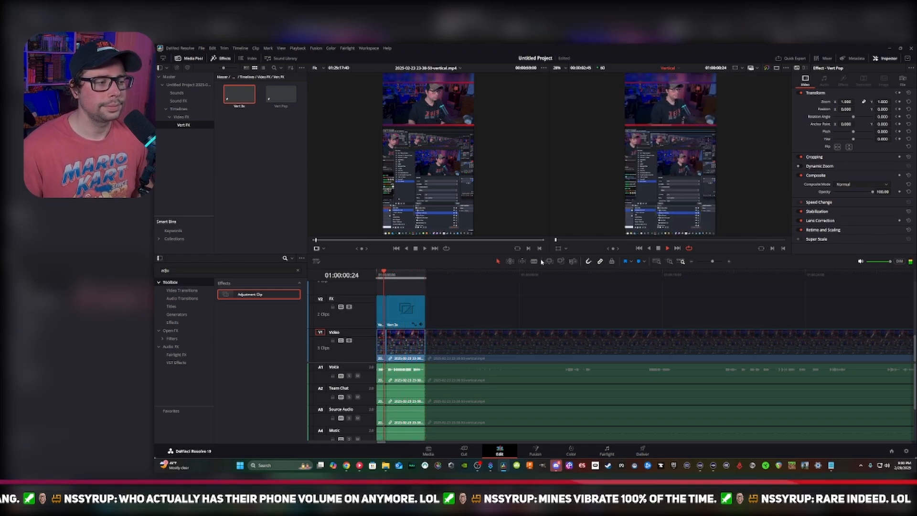
pyautogui.scroll(1, 400, 335)
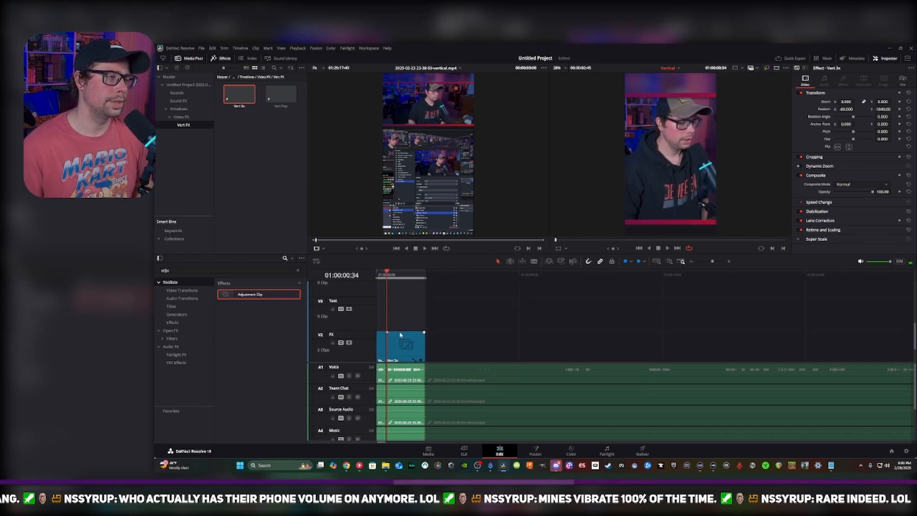
# Create a new bin named Text Animations in the media pool
pyautogui.rightClick(180, 136)
pyautogui.click(201, 140)
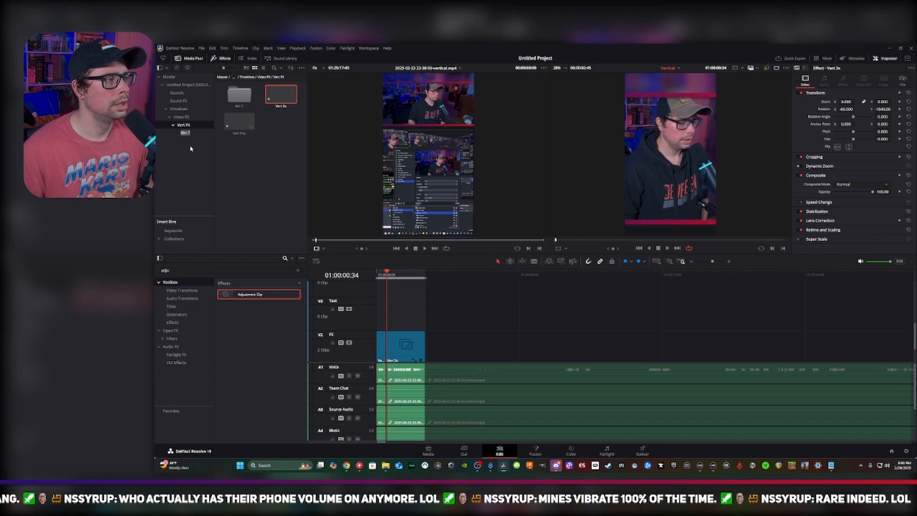
pyautogui.write('V')
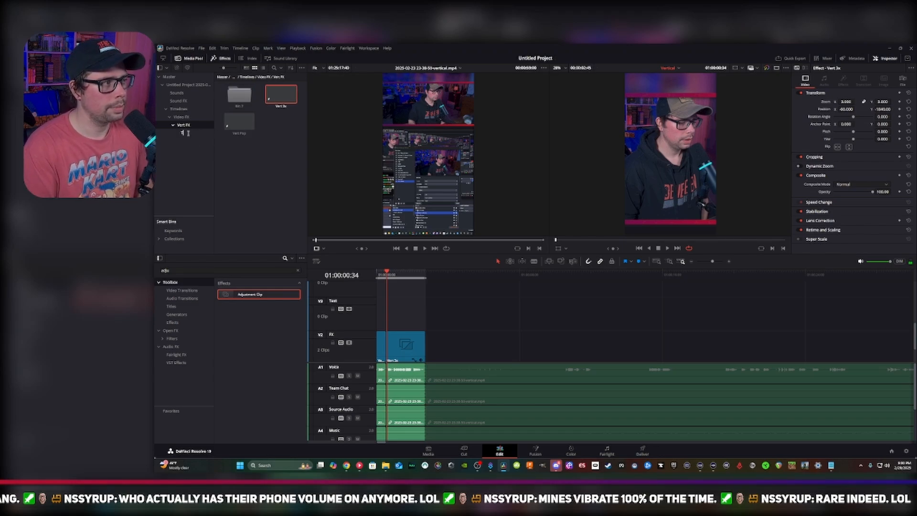
pyautogui.write('ext Animations')
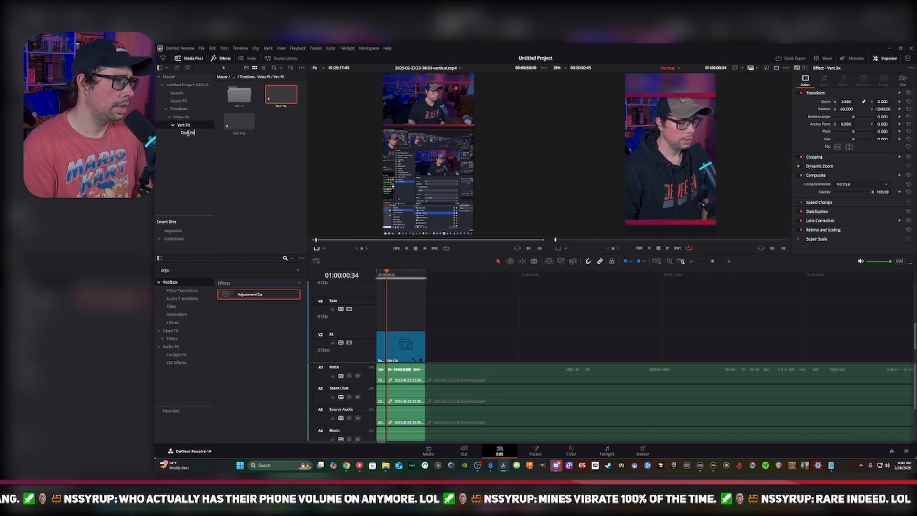
# Move the Text Animations bin out of Vert FX into the Video FX bin and open it
pyautogui.click(240, 99)
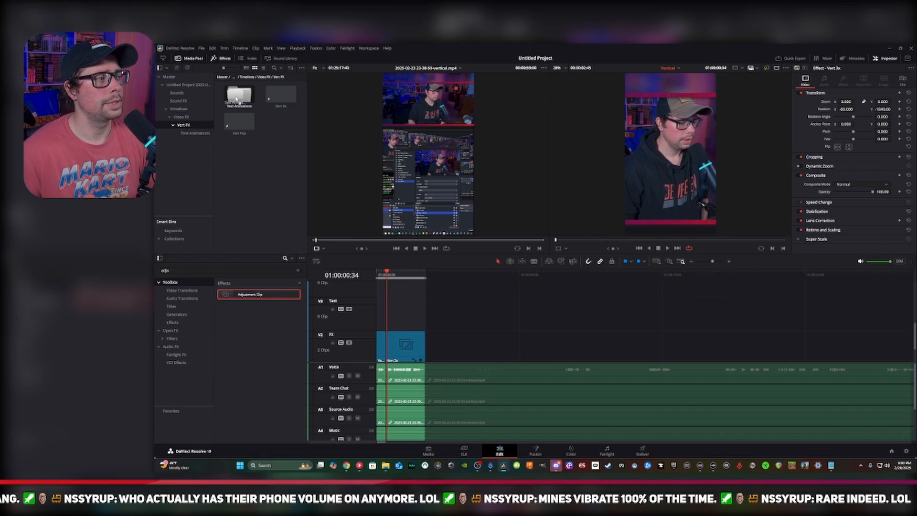
pyautogui.moveTo(180, 125); pyautogui.dragTo(170, 119)
pyautogui.click(188, 133)
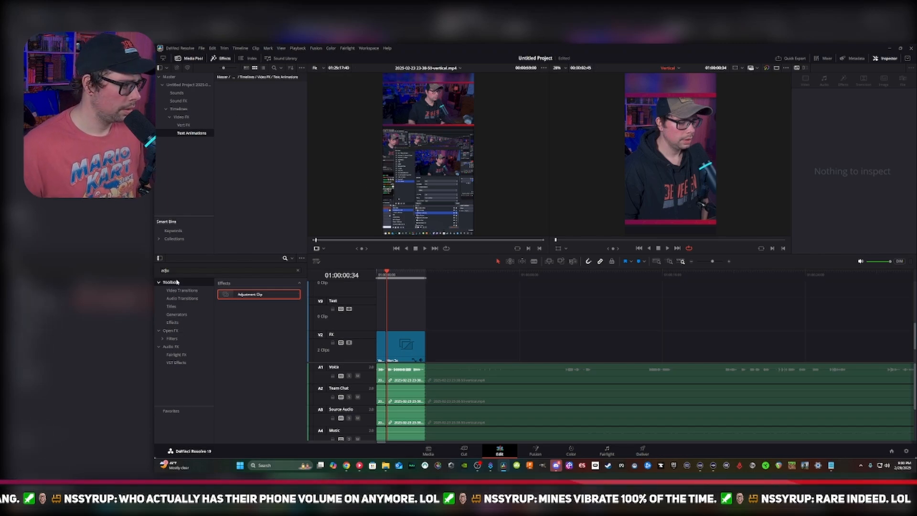
# Search the effects for text, place a Text+ title at the start of the Text track, and trim it to Vert Pop's length
pyautogui.doubleClick(164, 271)
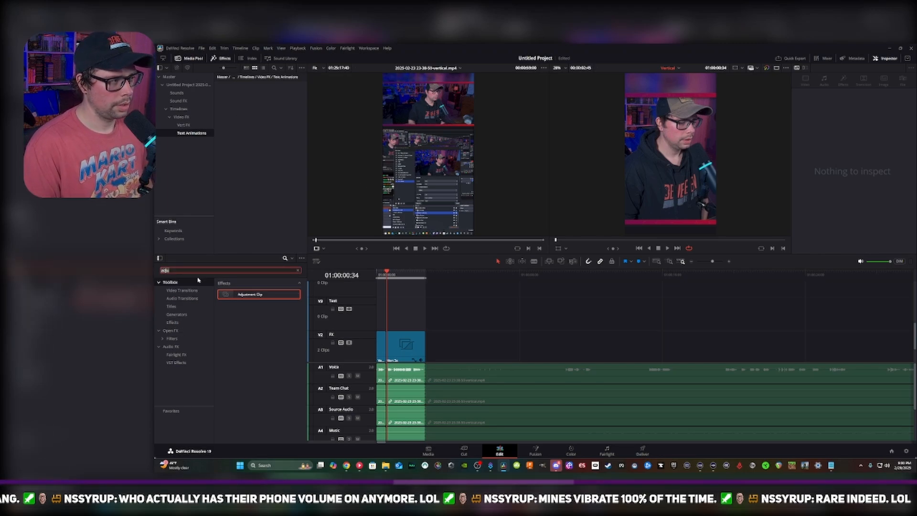
pyautogui.write('text')
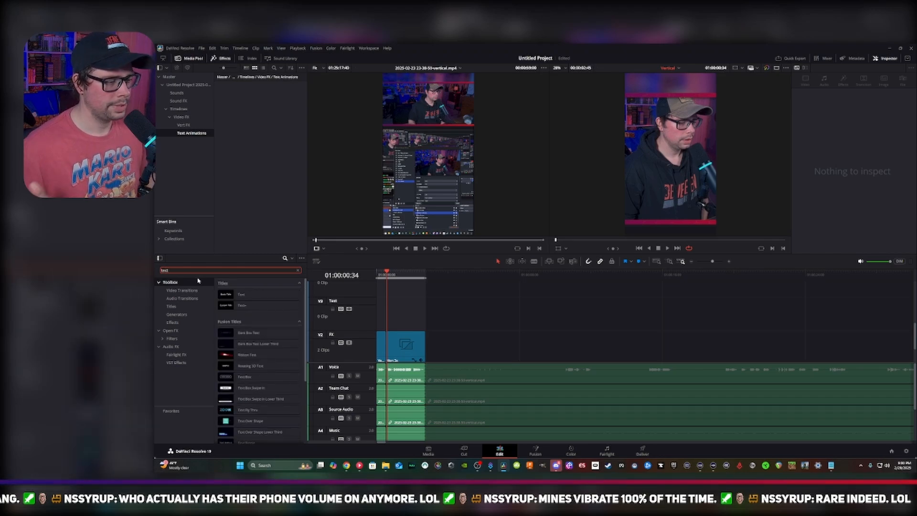
pyautogui.click(219, 305)
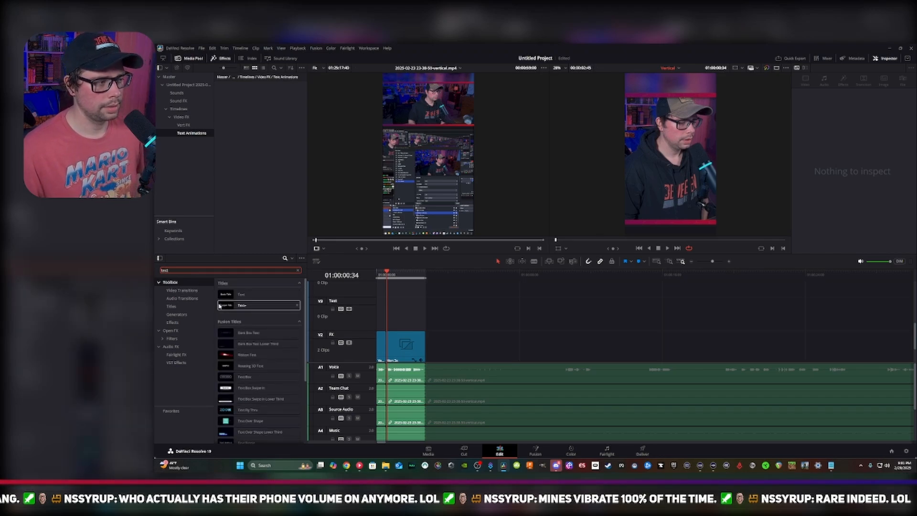
pyautogui.click(244, 305)
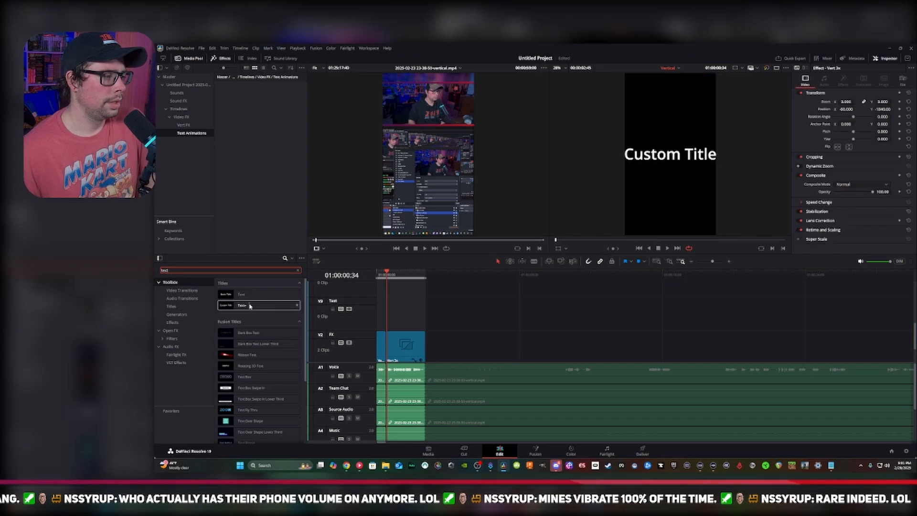
pyautogui.moveTo(242, 307); pyautogui.dragTo(377, 311)
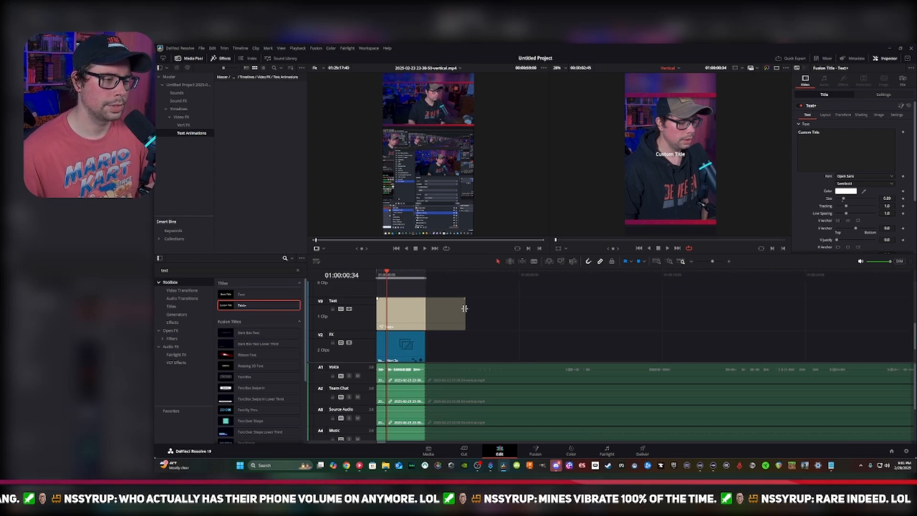
pyautogui.moveTo(464, 308); pyautogui.dragTo(384, 308)
pyautogui.click(381, 308)
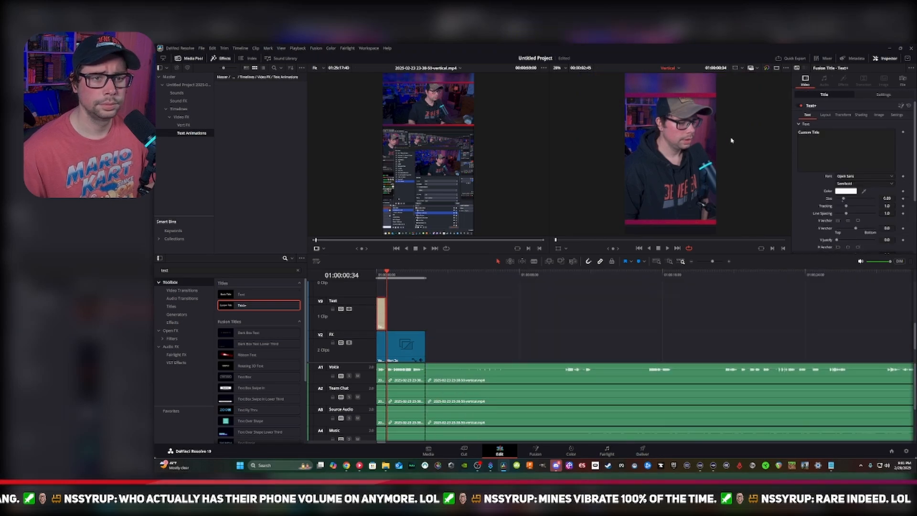
# Set the Text+ title's font to Oswald with the Bold style
pyautogui.click(884, 177)
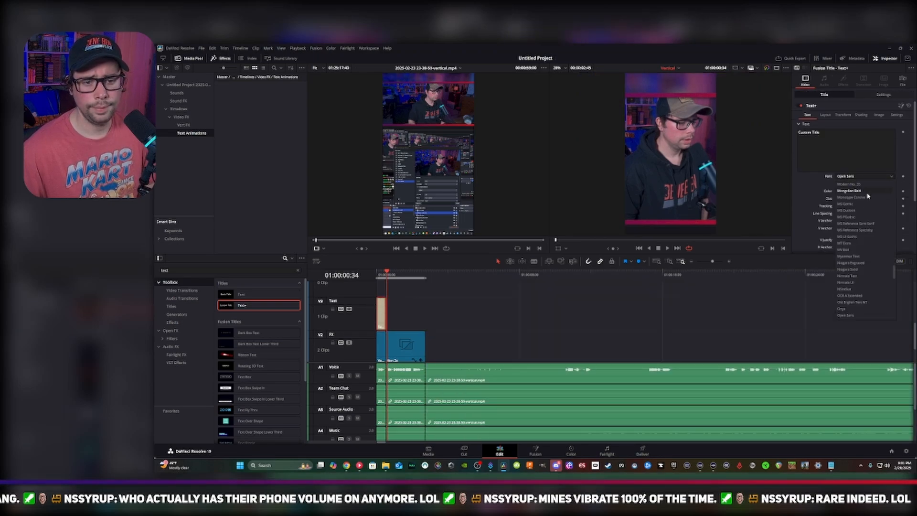
pyautogui.scroll(-2, 847, 286)
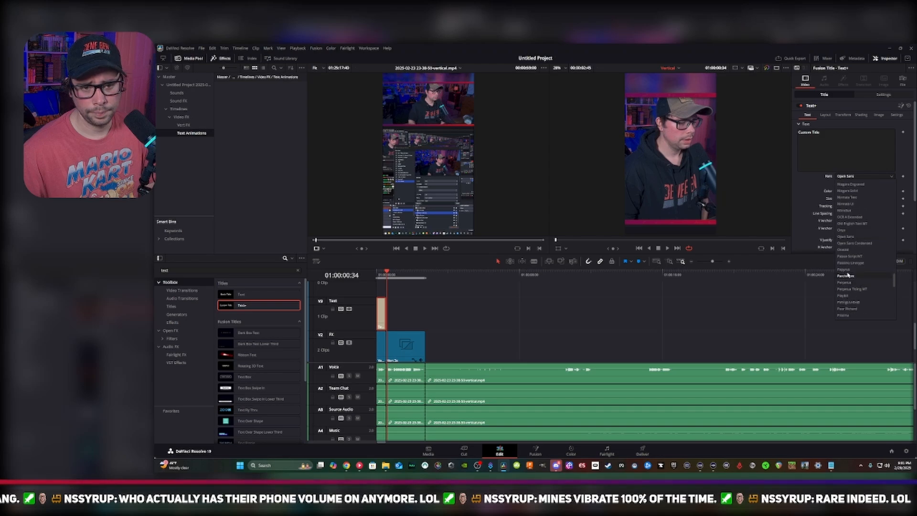
pyautogui.click(854, 250)
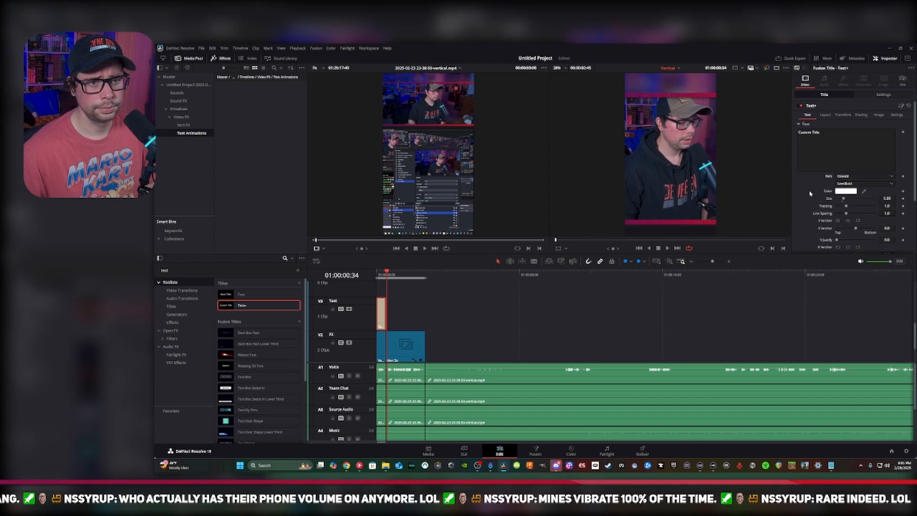
pyautogui.click(879, 184)
pyautogui.click(843, 224)
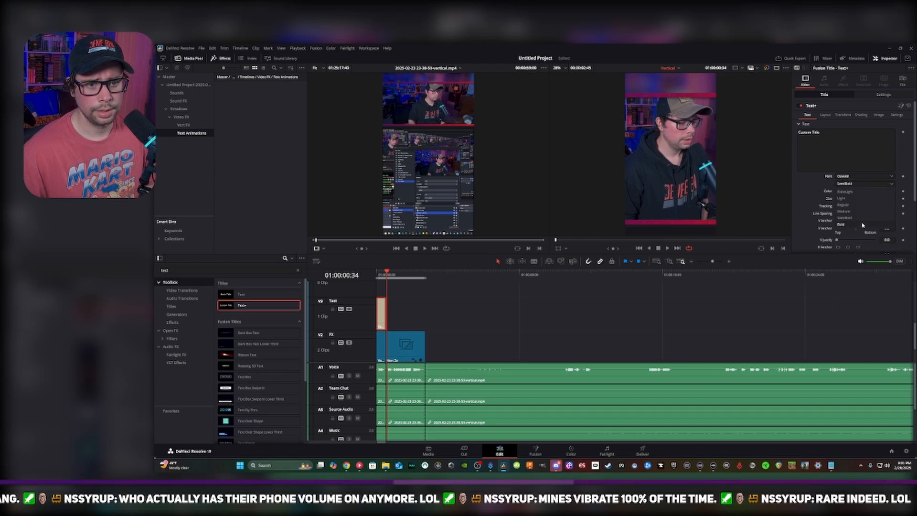
# Move the playhead onto the title at 01:00:00:16 and set its text size to 0.25
pyautogui.click(381, 277)
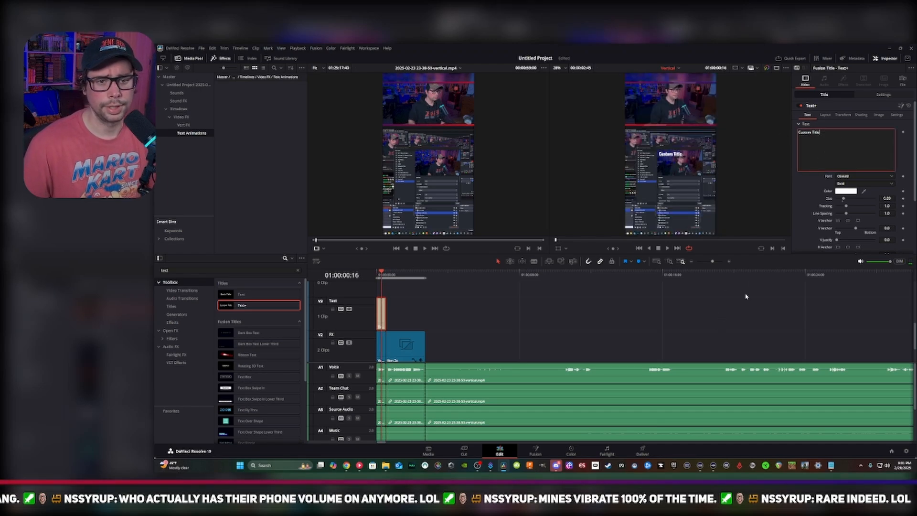
pyautogui.click(885, 199)
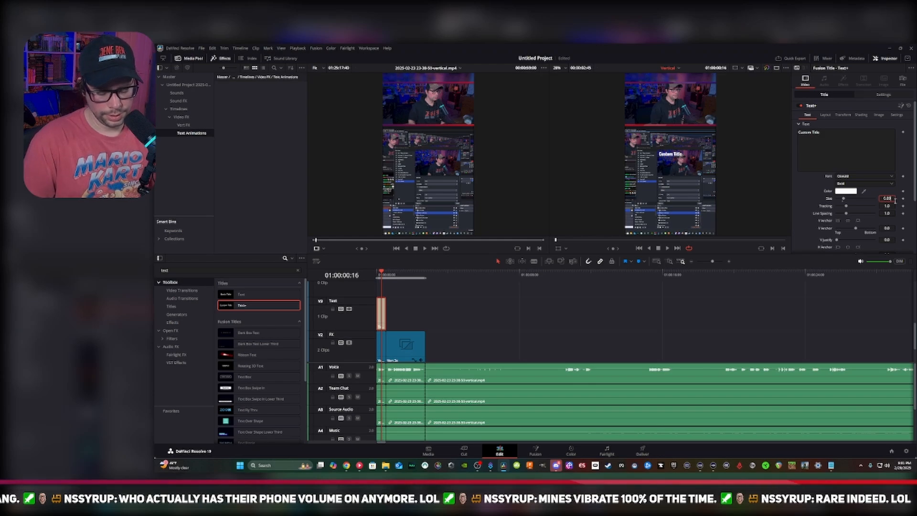
pyautogui.press('BackSpace')
pyautogui.write('3')
pyautogui.press('Tab')
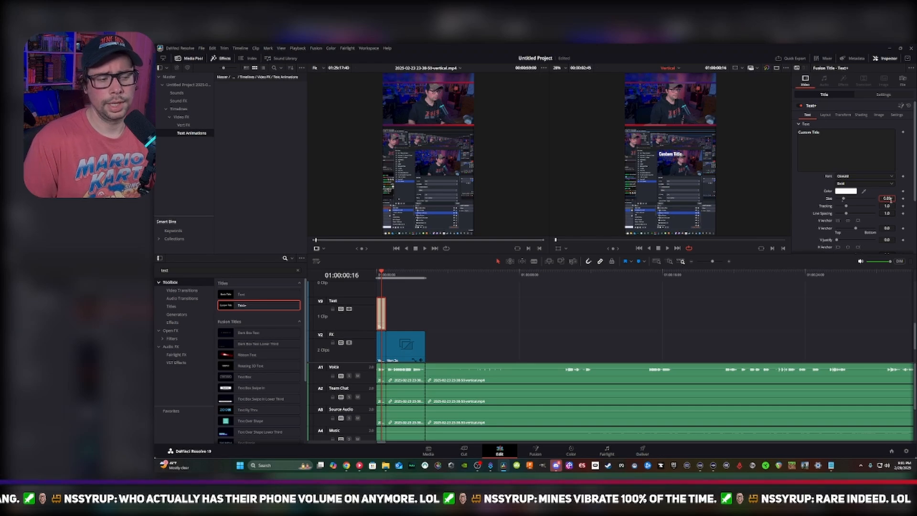
pyautogui.press('BackSpace')
pyautogui.press('BackSpace')
pyautogui.write('25')
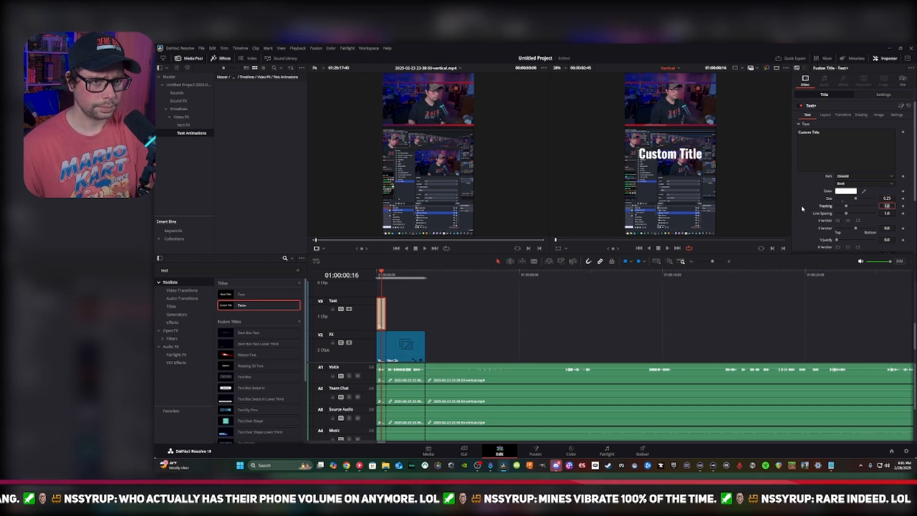
# Look through the title's text settings and open its Transform settings
pyautogui.scroll(-3, 807, 209)
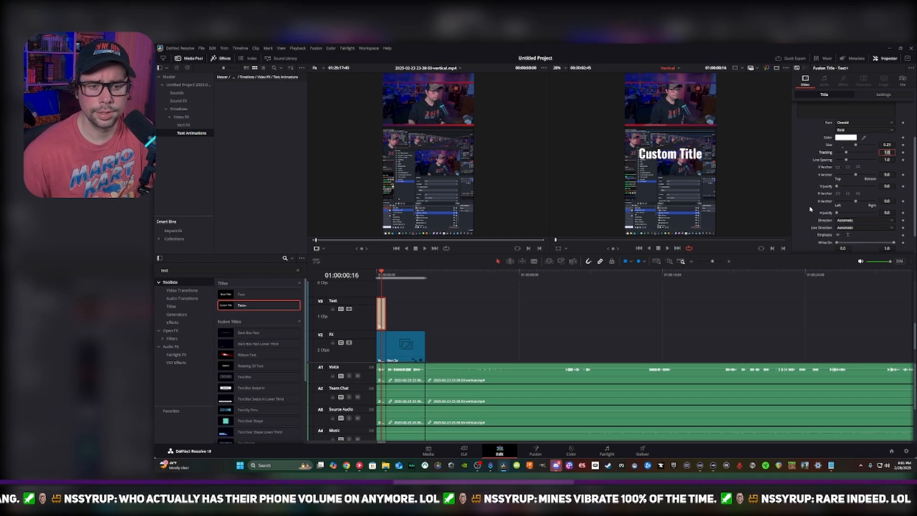
pyautogui.scroll(-1, 811, 208)
pyautogui.scroll(4, 807, 213)
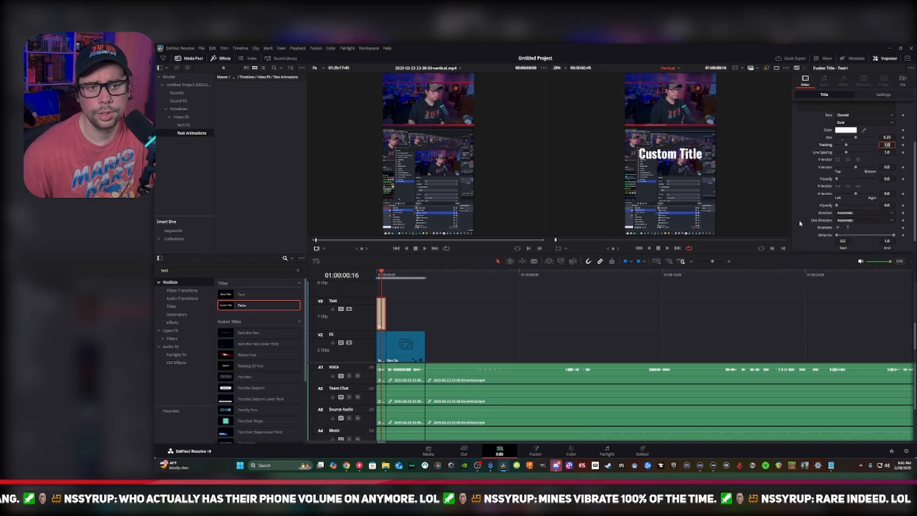
pyautogui.click(825, 116)
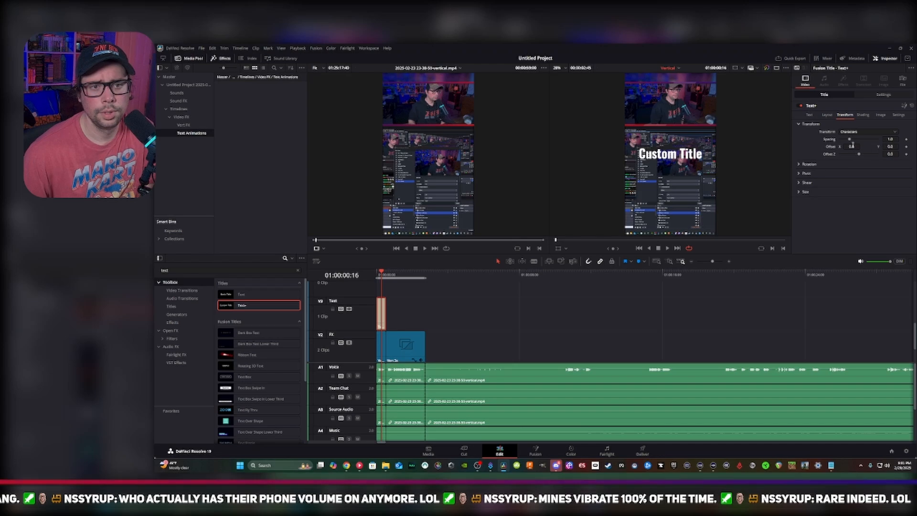
# Try a slight negative X offset on the title and reset Offset X to 0
pyautogui.moveTo(855, 147); pyautogui.dragTo(846, 147)
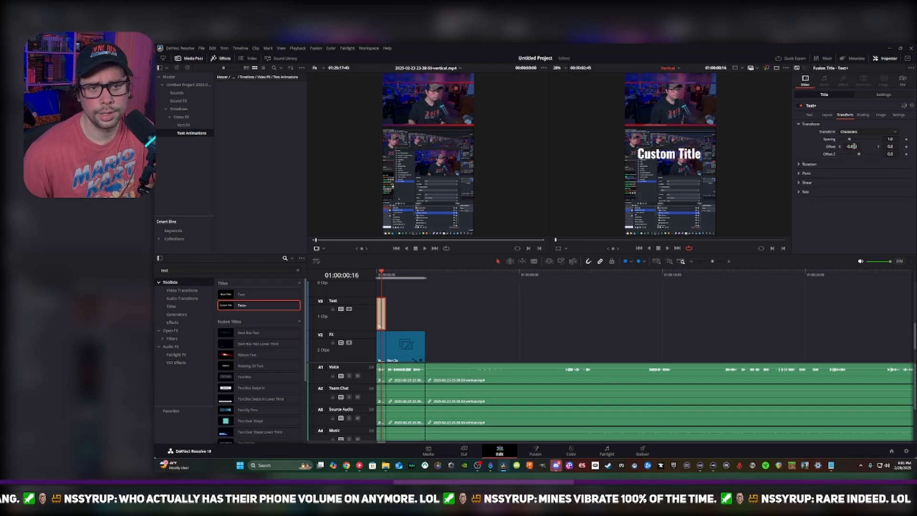
pyautogui.click(855, 147)
pyautogui.write('0')
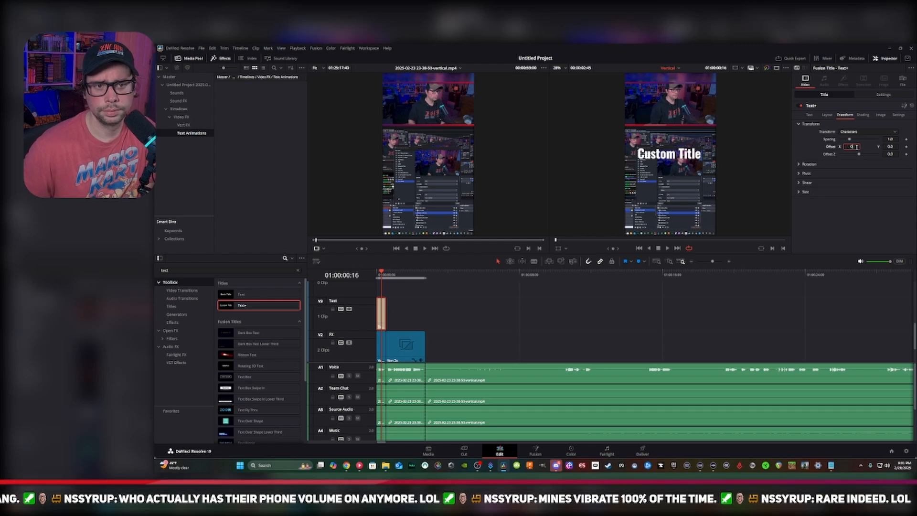
pyautogui.press('Tab')
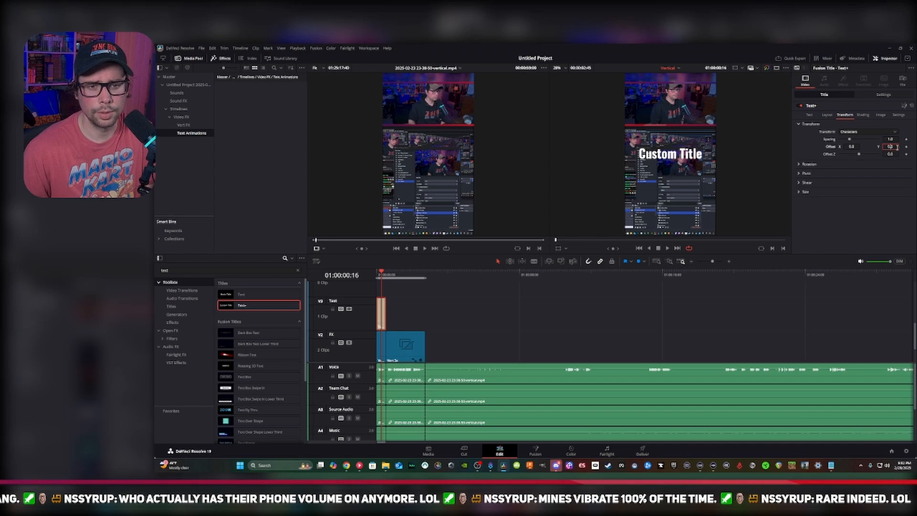
# Try a Y offset of 25 on the title
pyautogui.moveTo(896, 147); pyautogui.dragTo(882, 145)
pyautogui.press('BackSpace')
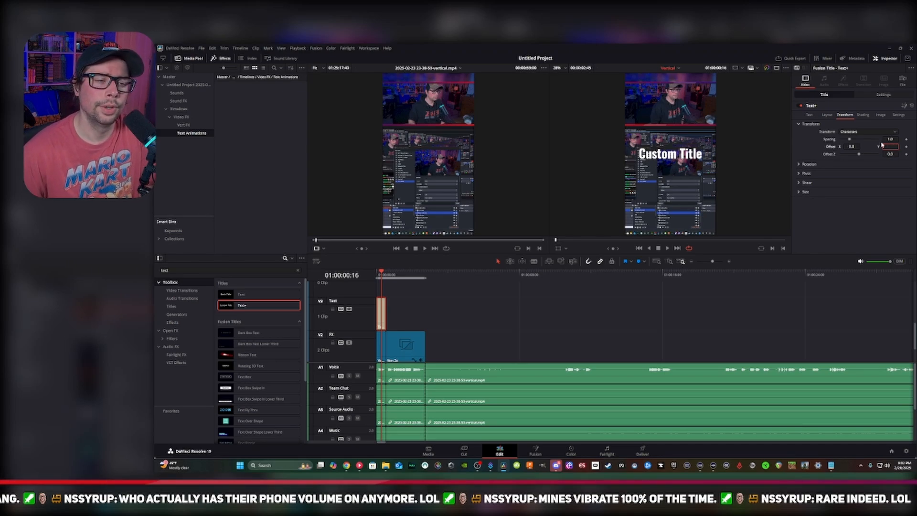
pyautogui.write('25')
pyautogui.press('Tab')
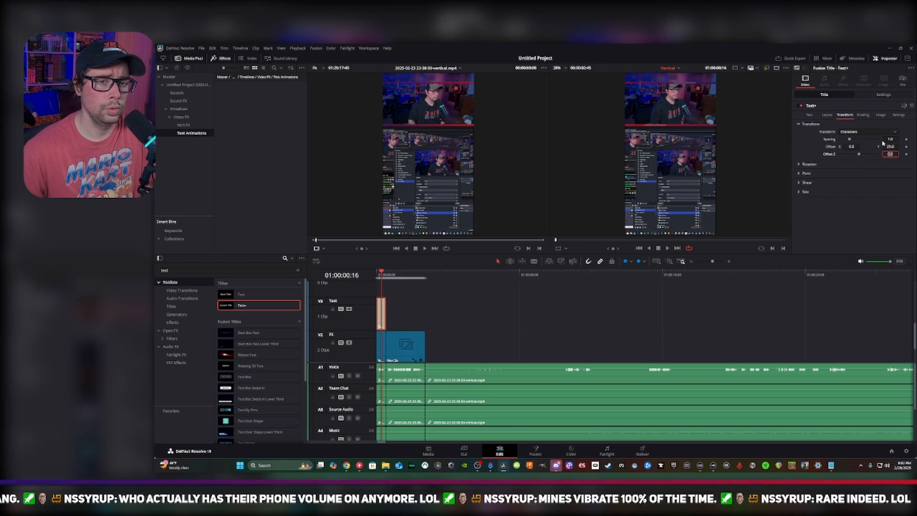
# Adjust the title's vertical position and set its Y offset to 0.2
pyautogui.click(890, 147)
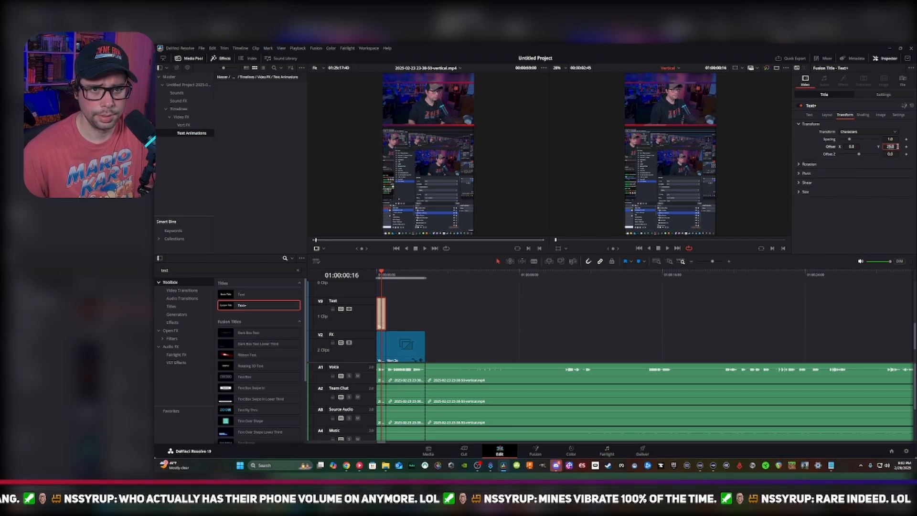
pyautogui.moveTo(891, 147); pyautogui.dragTo(876, 146)
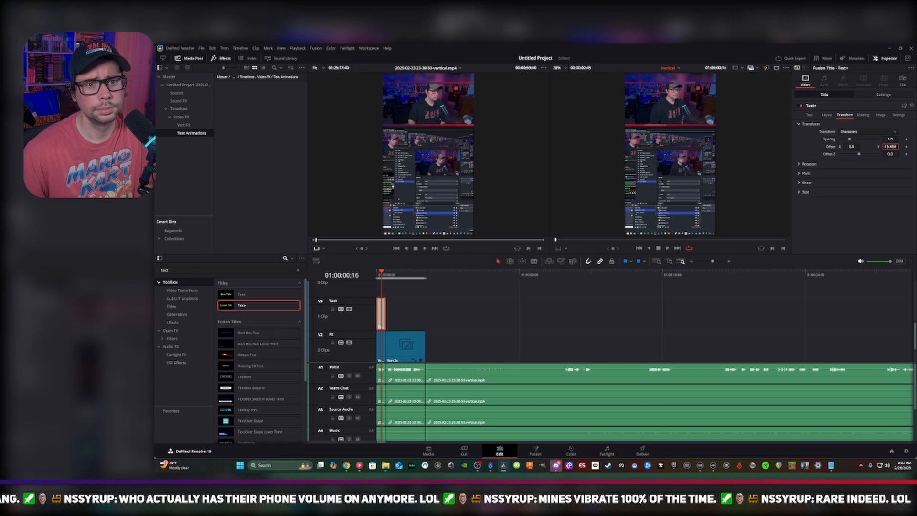
pyautogui.moveTo(890, 147); pyautogui.dragTo(863, 147)
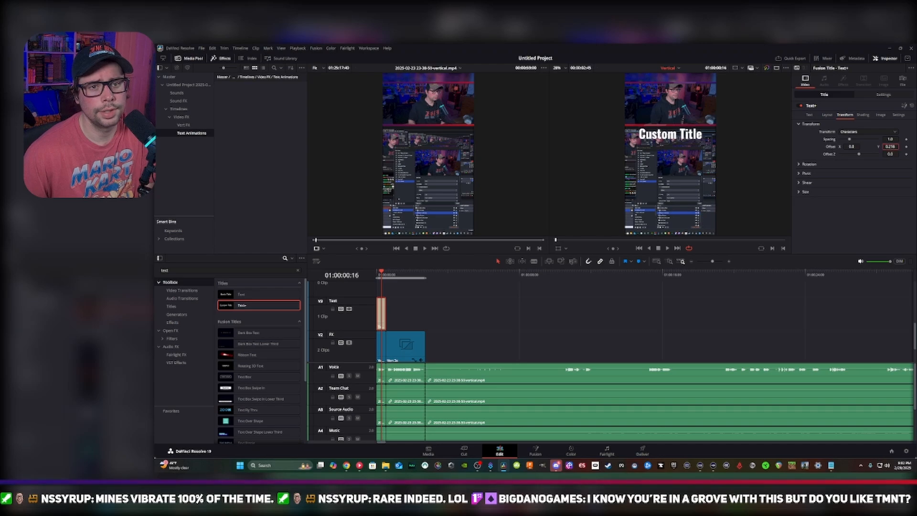
pyautogui.moveTo(863, 147); pyautogui.dragTo(862, 146)
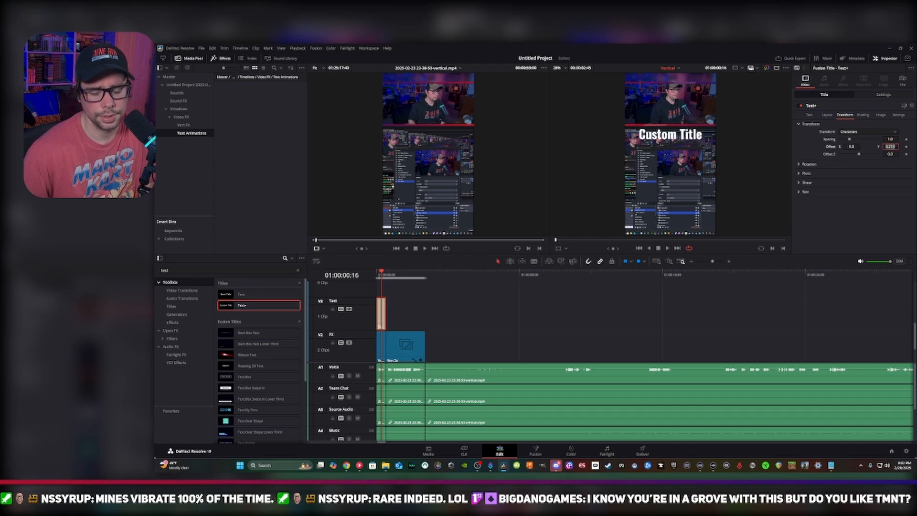
pyautogui.write('0.2')
pyautogui.press('Tab')
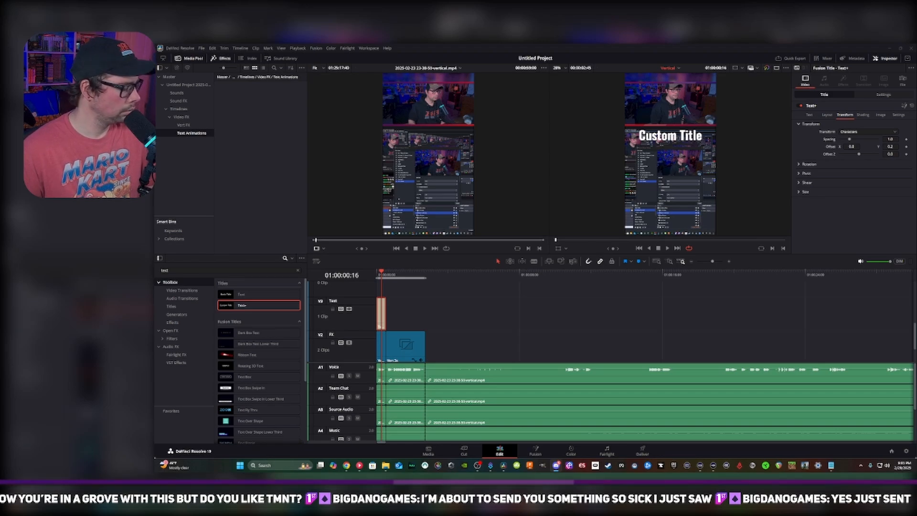
# Add a Size keyframe to the title's text at the start of the timeline, 01:00:00:00
pyautogui.click(378, 275)
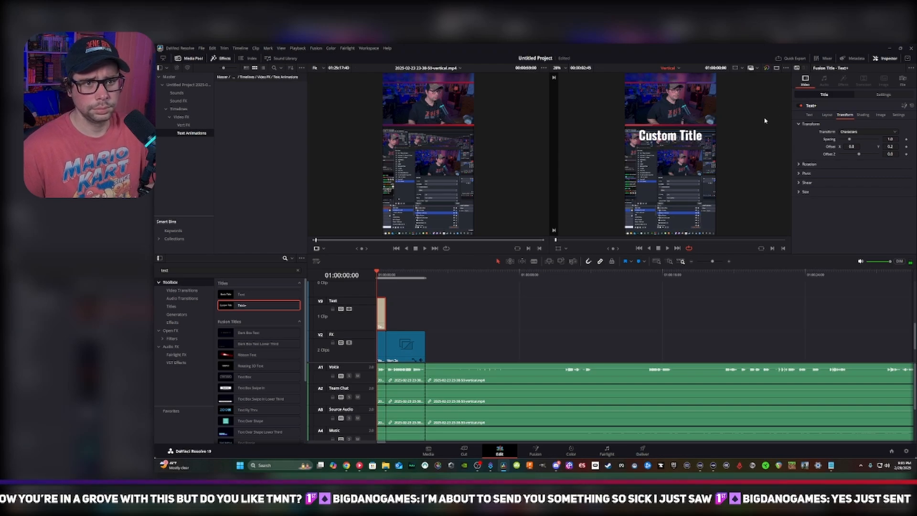
pyautogui.click(877, 96)
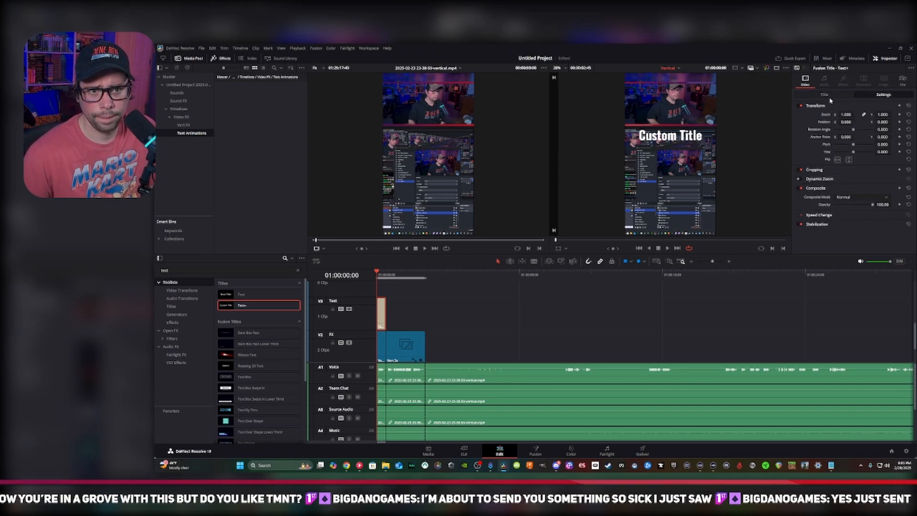
pyautogui.click(826, 95)
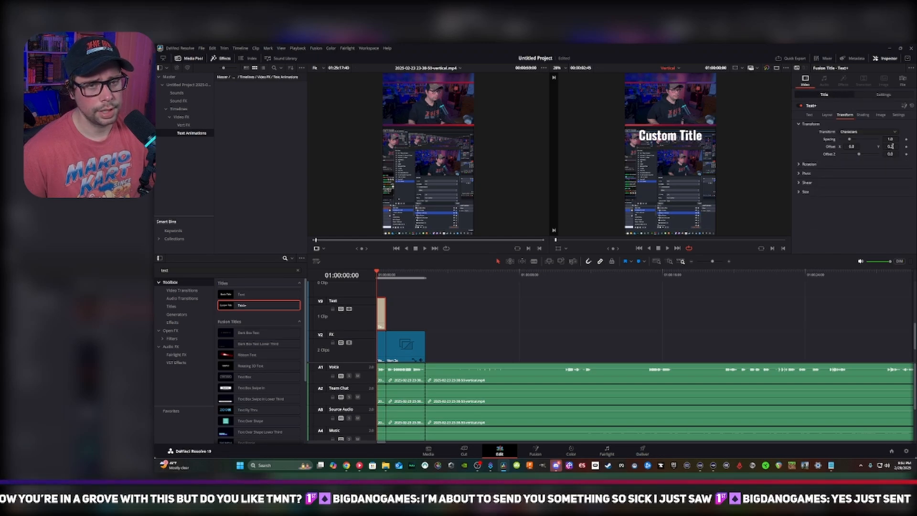
pyautogui.click(810, 115)
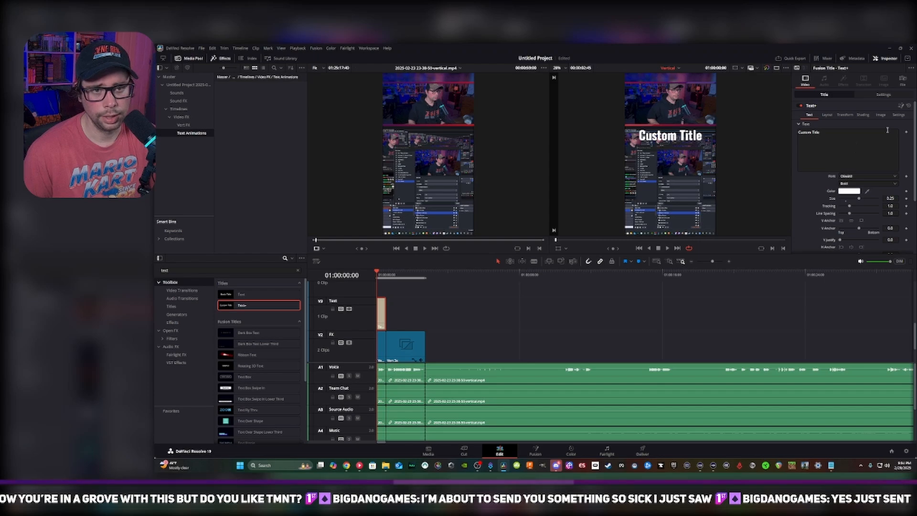
pyautogui.click(907, 199)
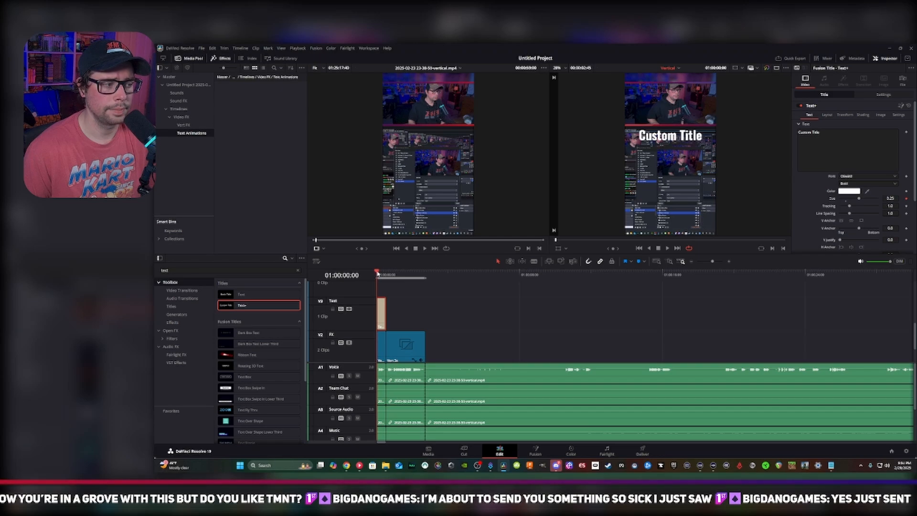
pyautogui.click(890, 198)
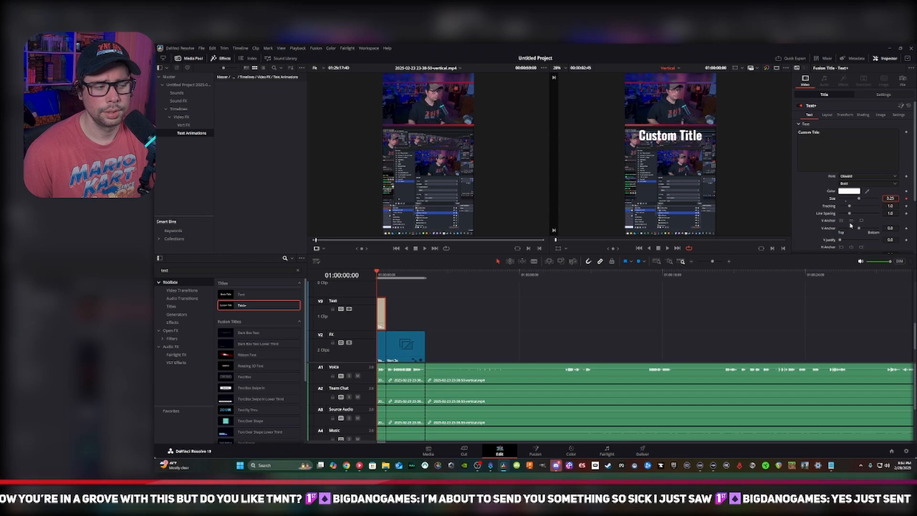
pyautogui.click(796, 235)
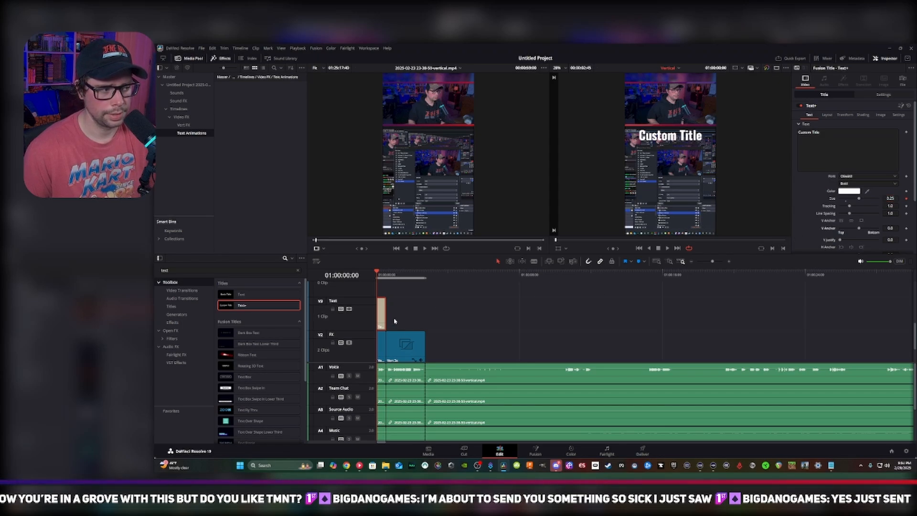
# Advance to 01:00:00:05 and add another Size keyframe to the title at its existing size
pyautogui.press('Right')
pyautogui.press('Right')
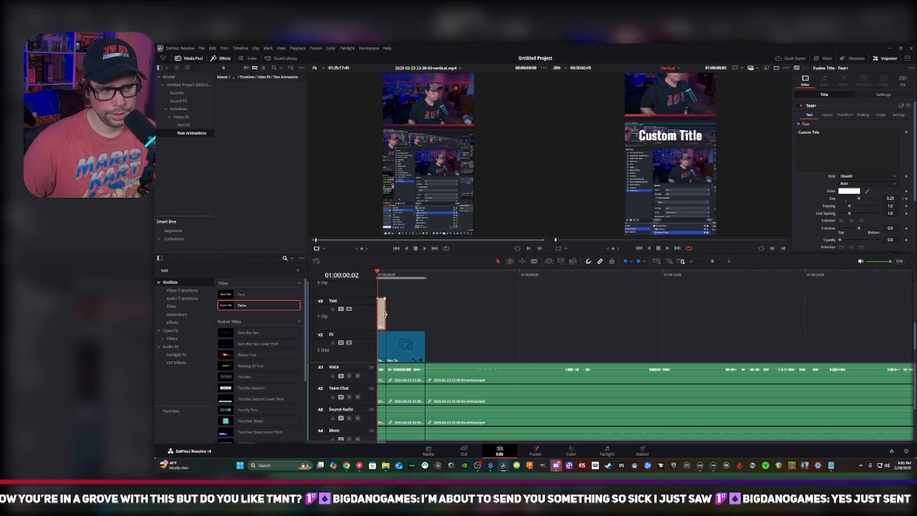
pyautogui.press('Right')
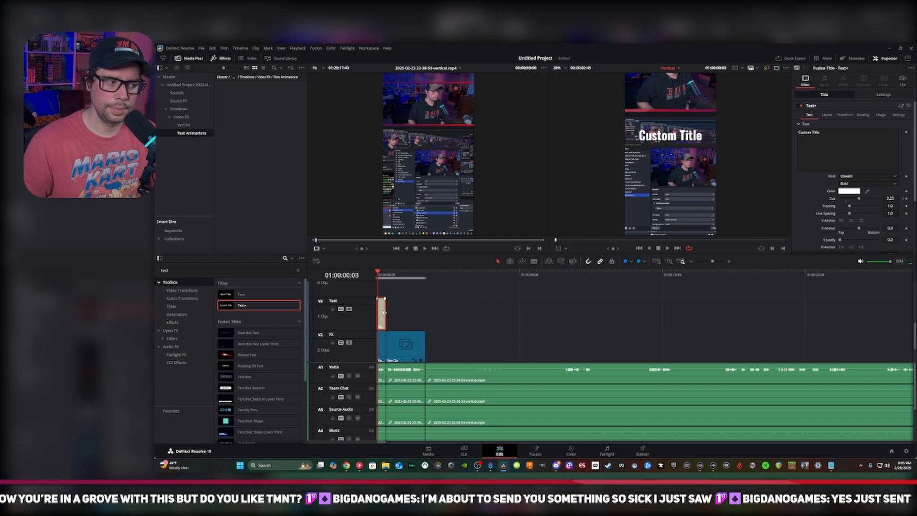
pyautogui.press('Right')
pyautogui.press('Right')
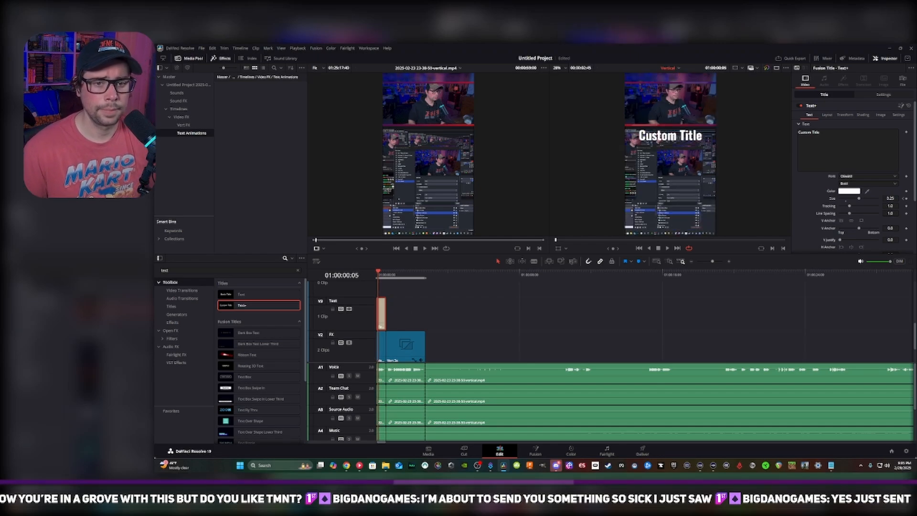
pyautogui.click(906, 199)
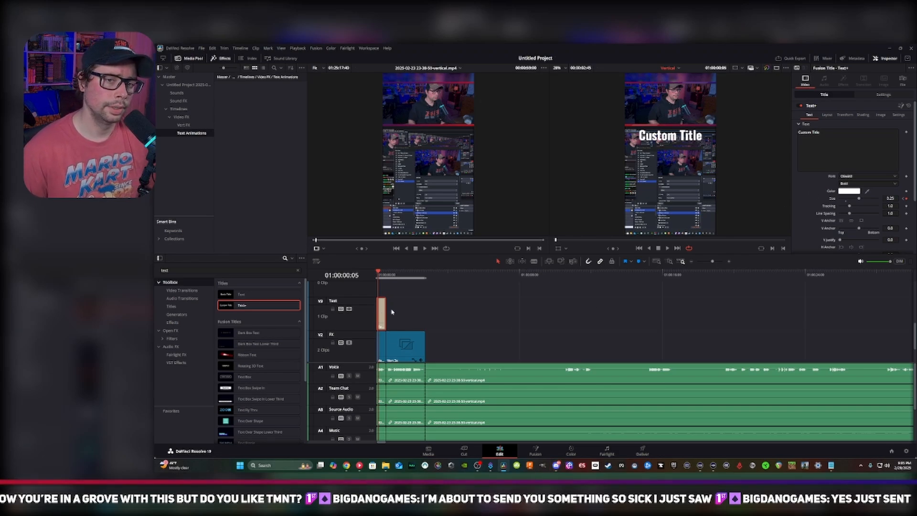
# Set the title's text size to 0.3 at frame 01:00:00:03, between the two keyframes
pyautogui.press('Left')
pyautogui.press('Left')
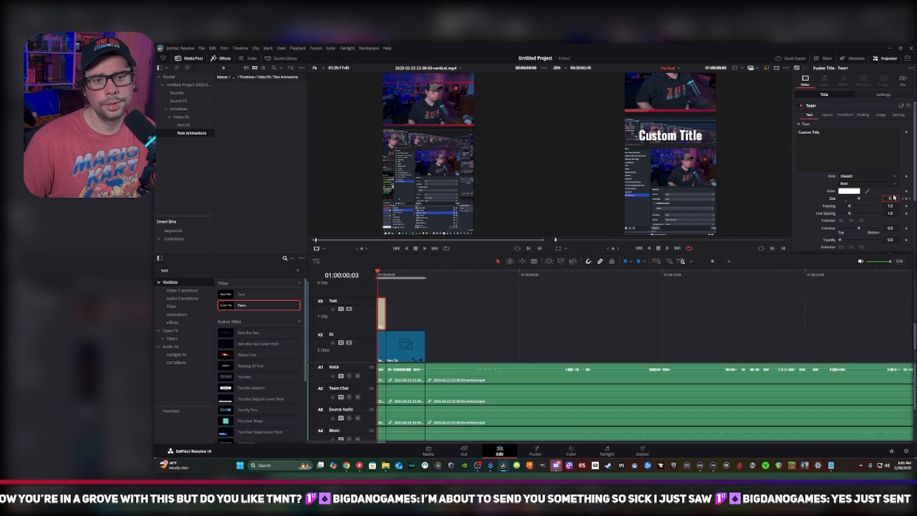
pyautogui.write('3')
pyautogui.press('Tab')
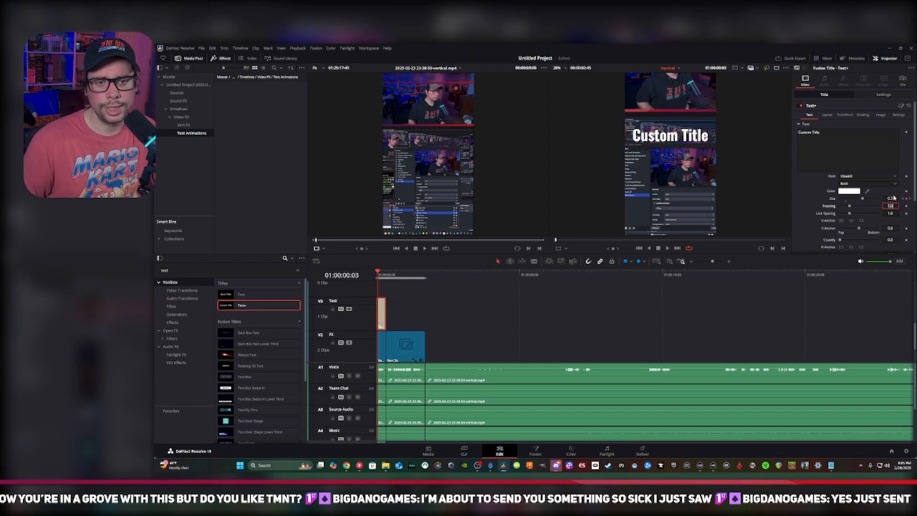
# Set the title's starting text size to 0.15 at 01:00:00:00
pyautogui.click(376, 275)
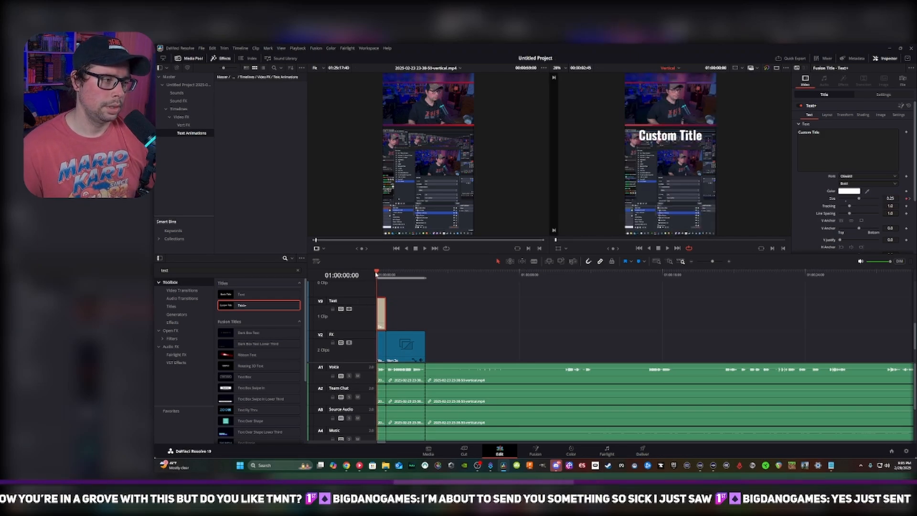
pyautogui.click(895, 199)
pyautogui.write('0.')
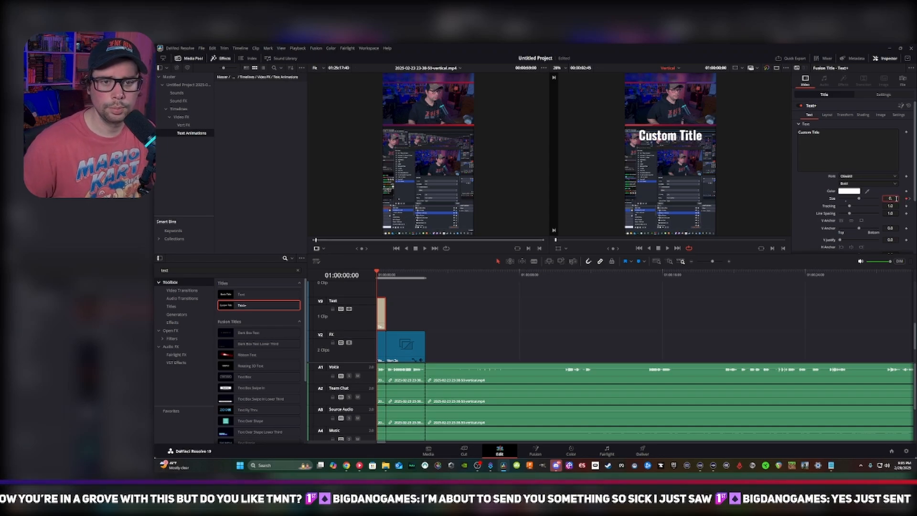
pyautogui.write('15')
pyautogui.press('Tab')
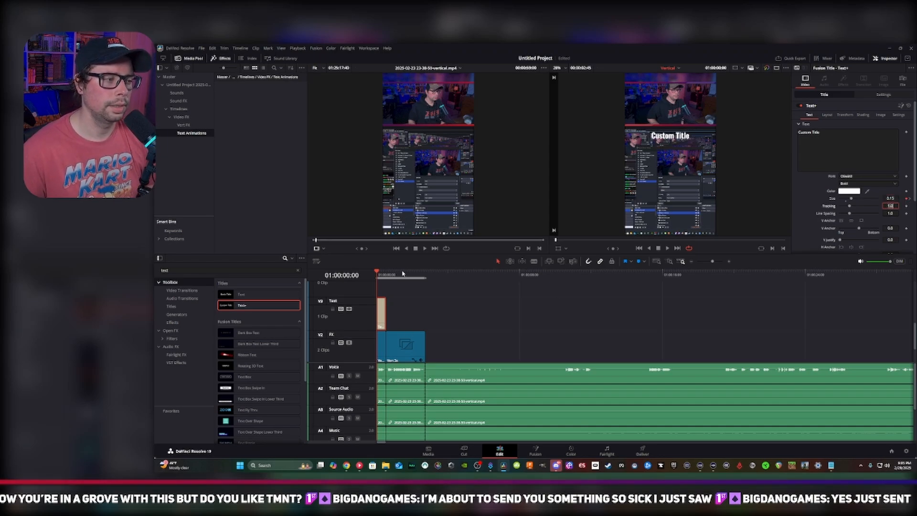
pyautogui.press('BackSpace')
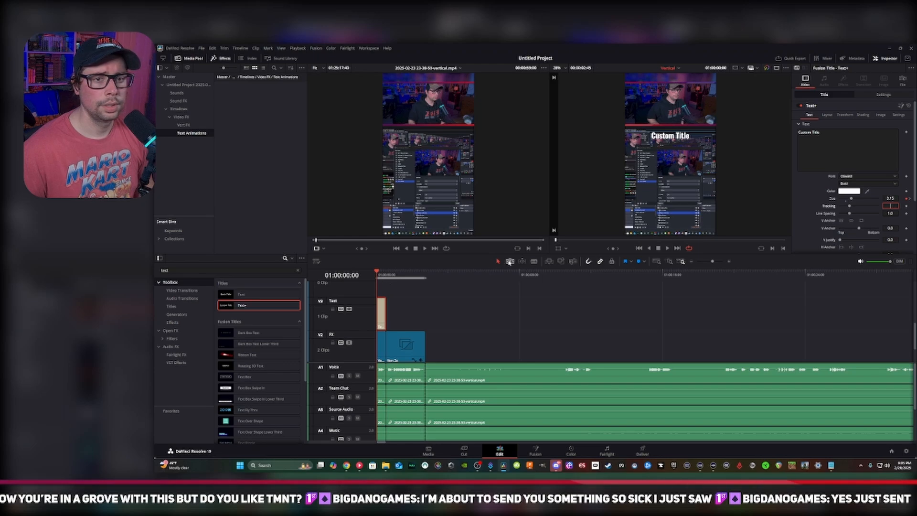
pyautogui.click(703, 299)
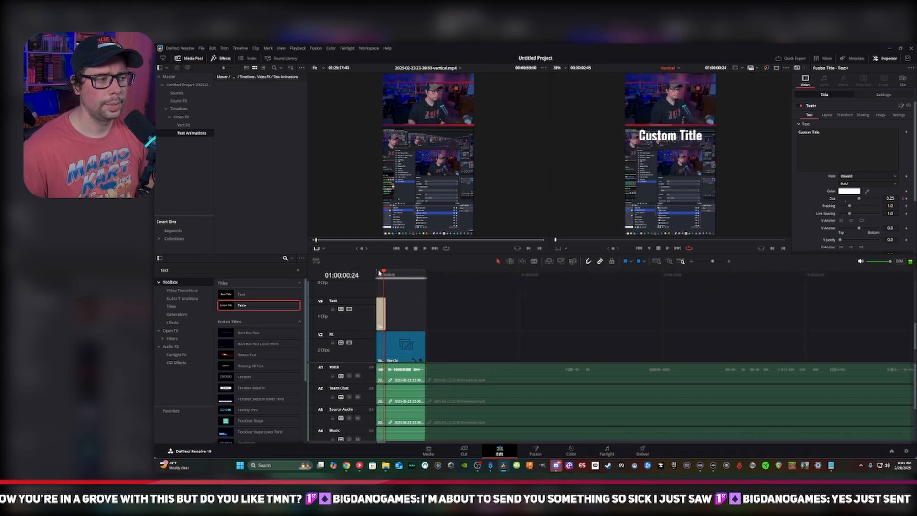
# Try the title clip at the start of the second adjustment clip and play back its animation
pyautogui.moveTo(381, 313); pyautogui.dragTo(391, 314)
pyautogui.click(384, 274)
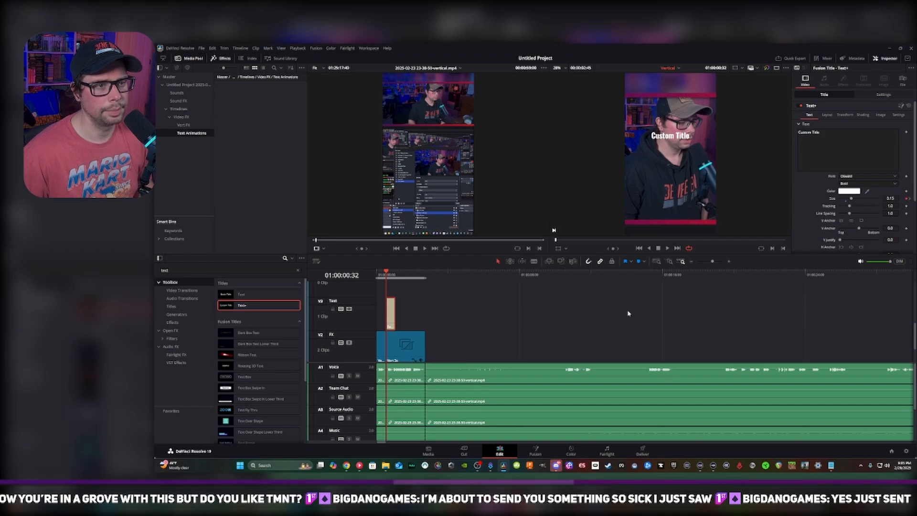
pyautogui.press('space')
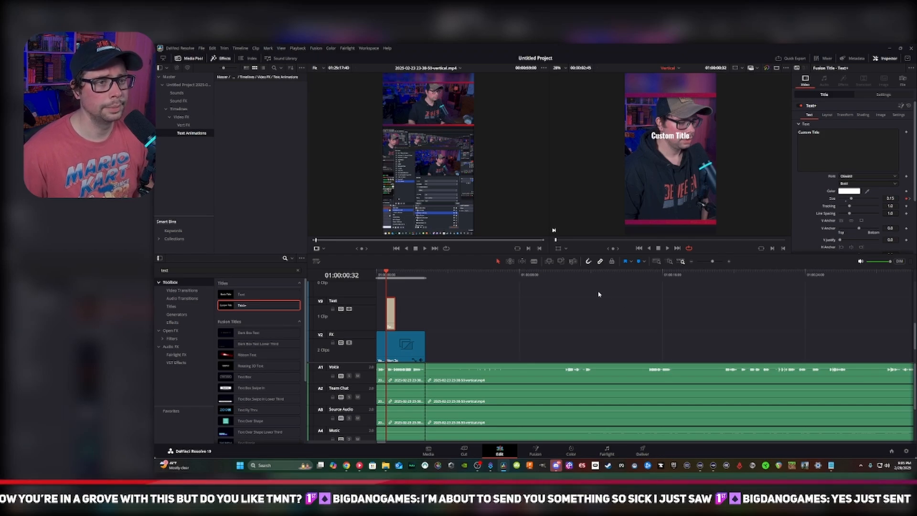
pyautogui.click(378, 276)
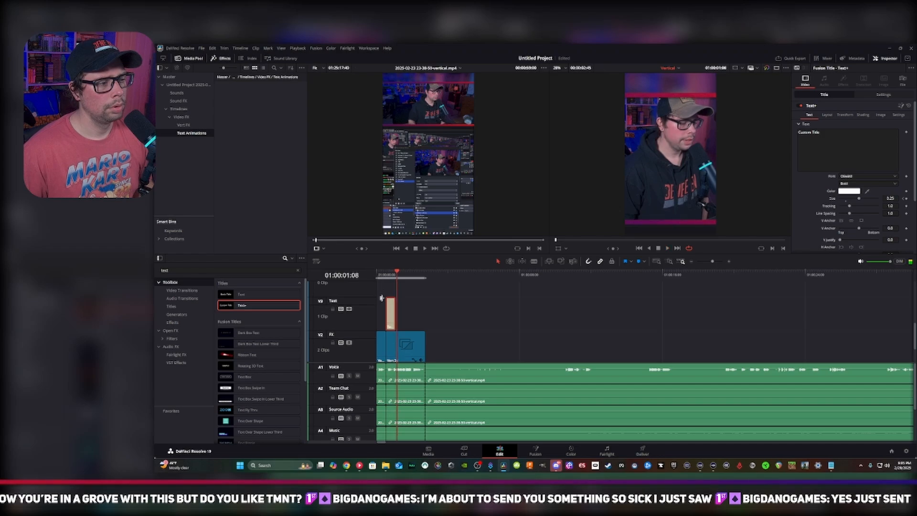
# Move the title clip to start at 01:00:01:08 and preview its size animation, including in full screen
pyautogui.moveTo(388, 313); pyautogui.dragTo(398, 314)
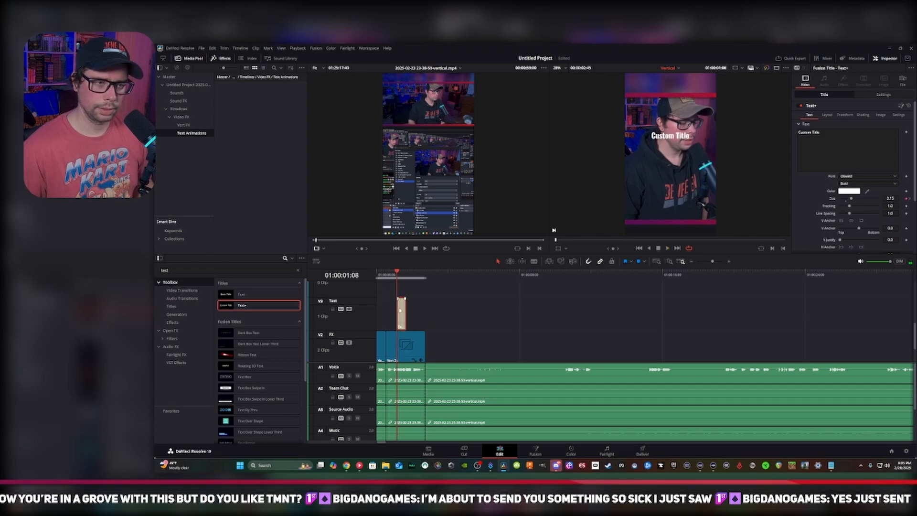
pyautogui.click(386, 275)
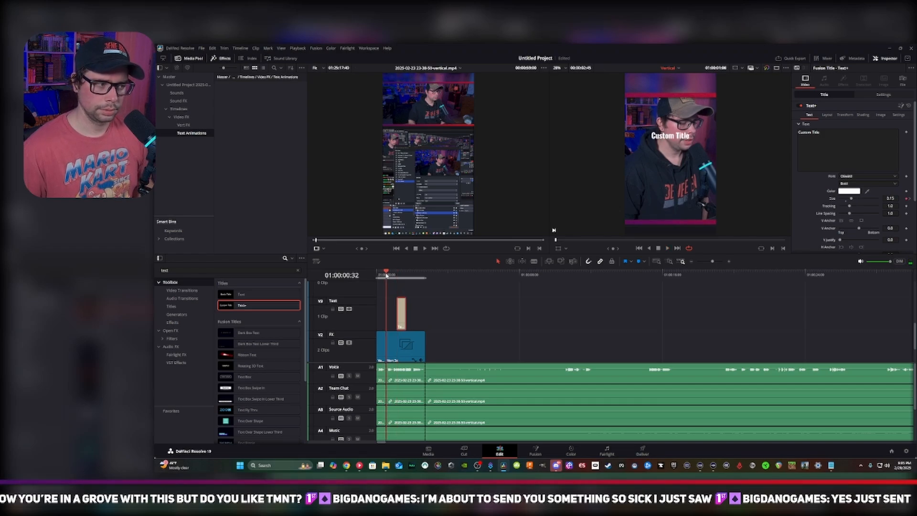
pyautogui.click(386, 273)
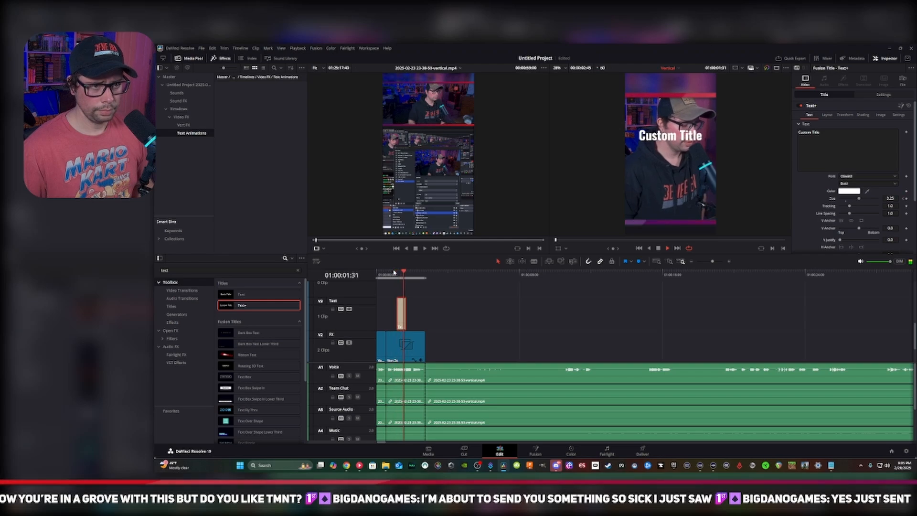
pyautogui.hotkey('ctrl', 'f')
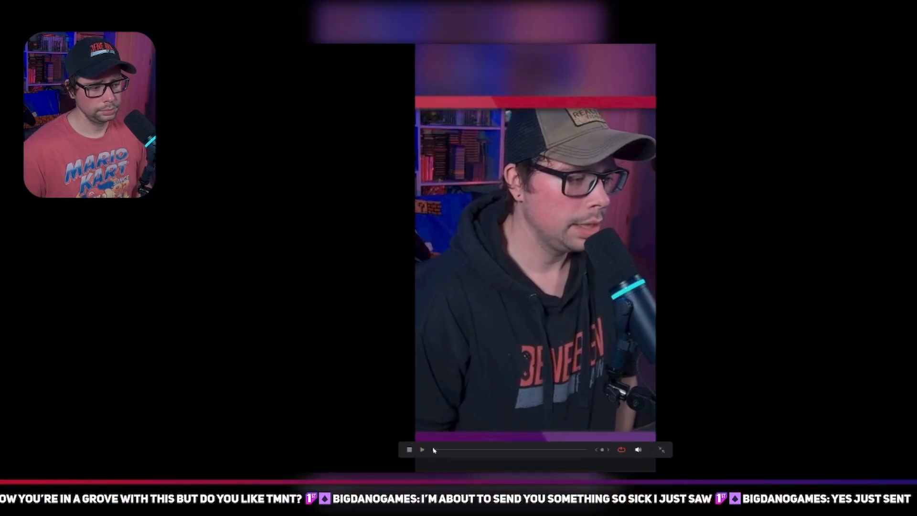
pyautogui.click(422, 449)
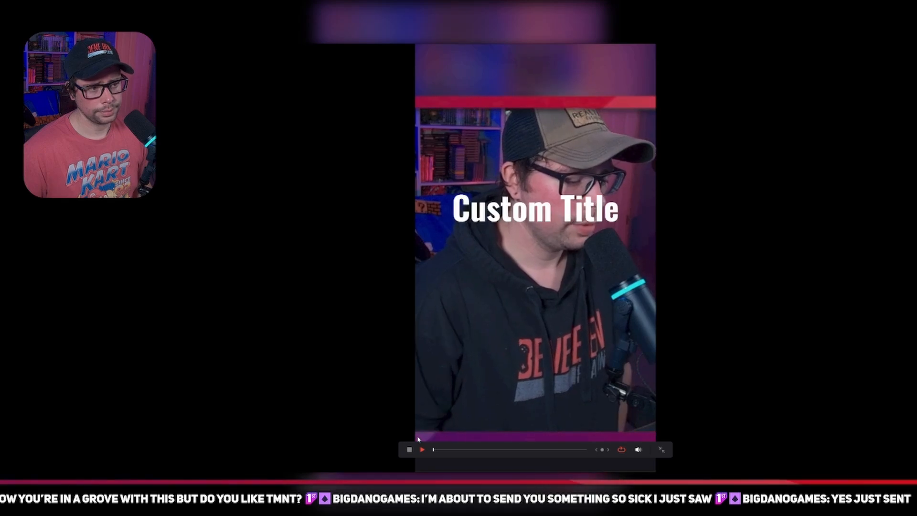
pyautogui.click(662, 451)
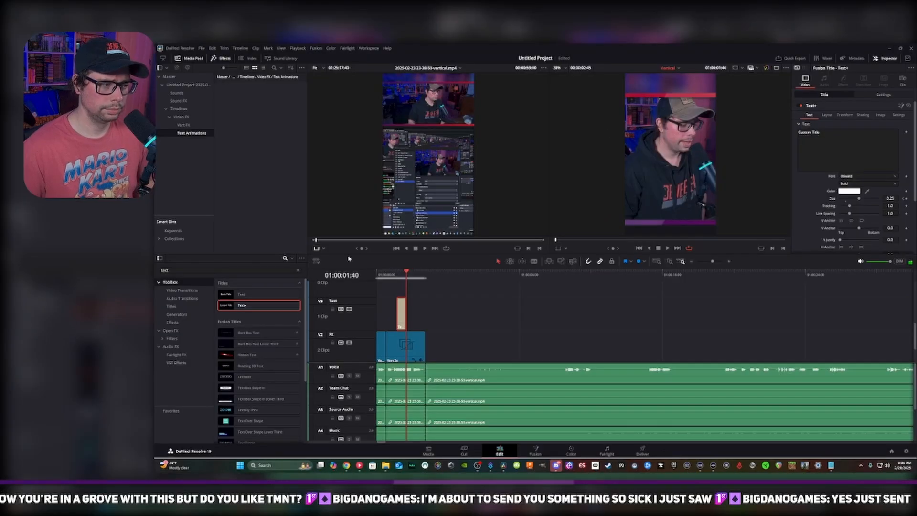